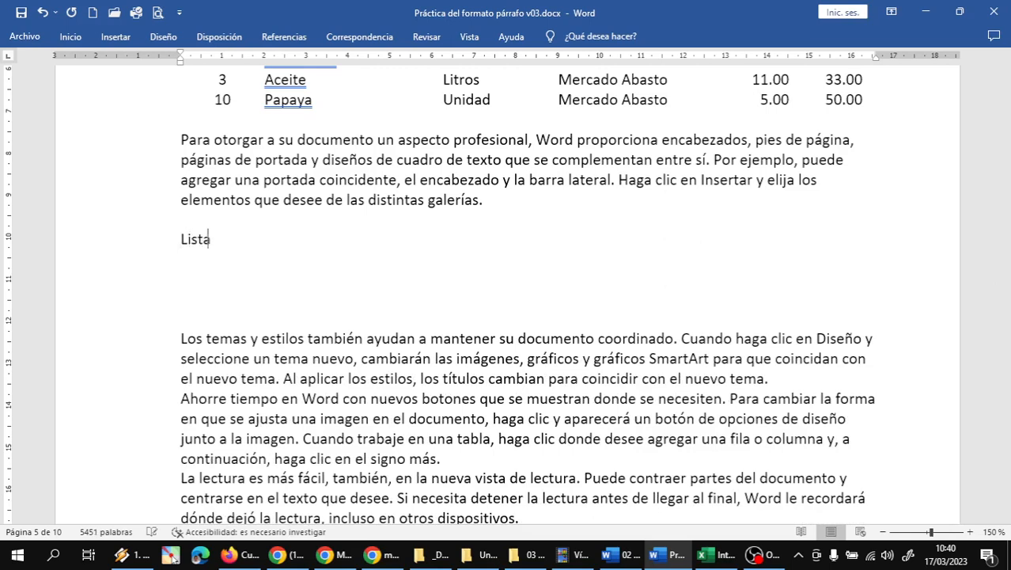
# Step: Type the heading 'Lista de Artículos del Aula de Clases' with blank lines below, and pin the ribbon
pyautogui.write('Articulos')
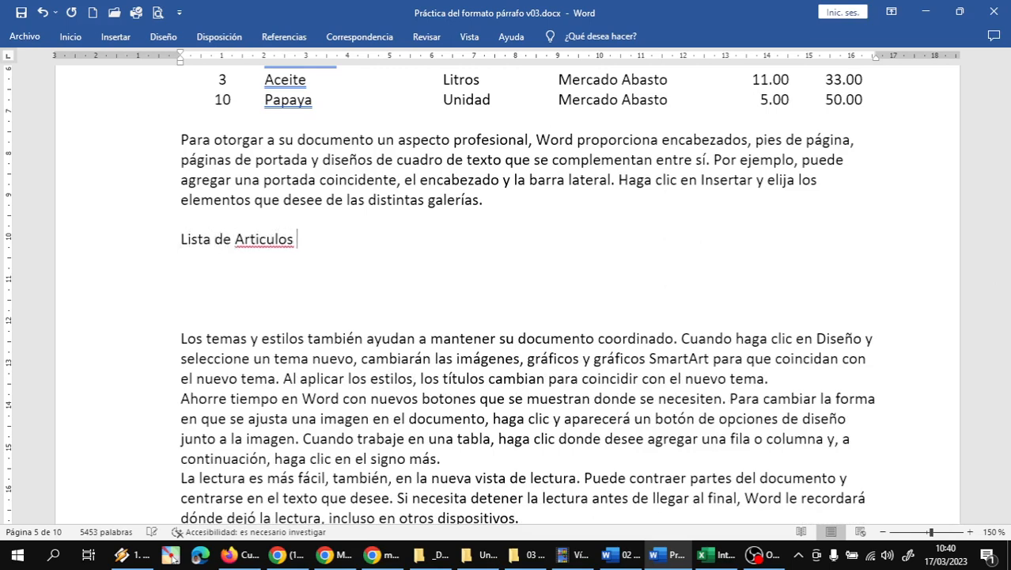
pyautogui.press('BackSpace')
pyautogui.press('BackSpace')
pyautogui.press('BackSpace')
pyautogui.press('BackSpace')
pyautogui.press('BackSpace')
pyautogui.press('BackSpace')
pyautogui.press('BackSpace')
pyautogui.write('í')
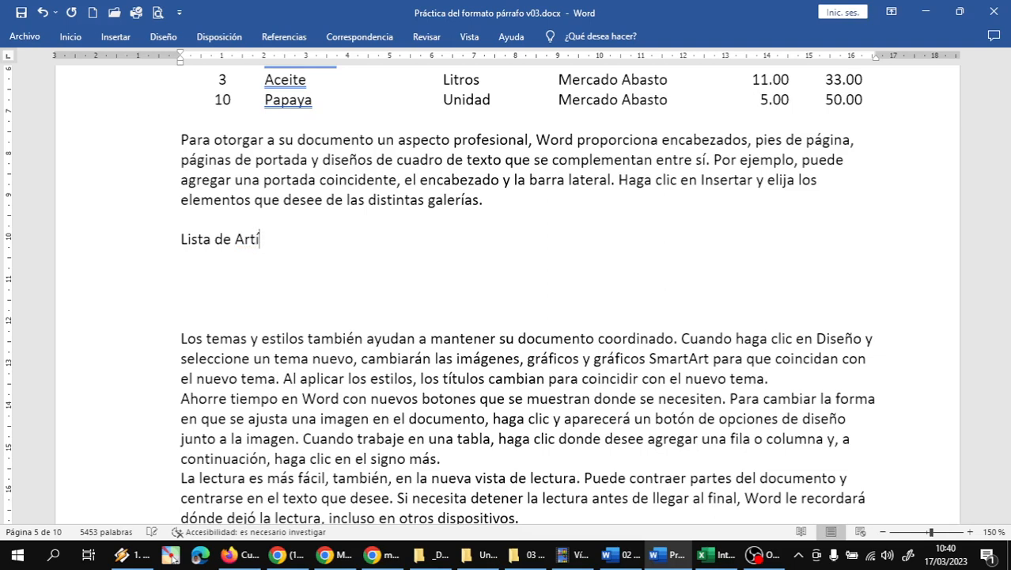
pyautogui.write('culos del Aula de')
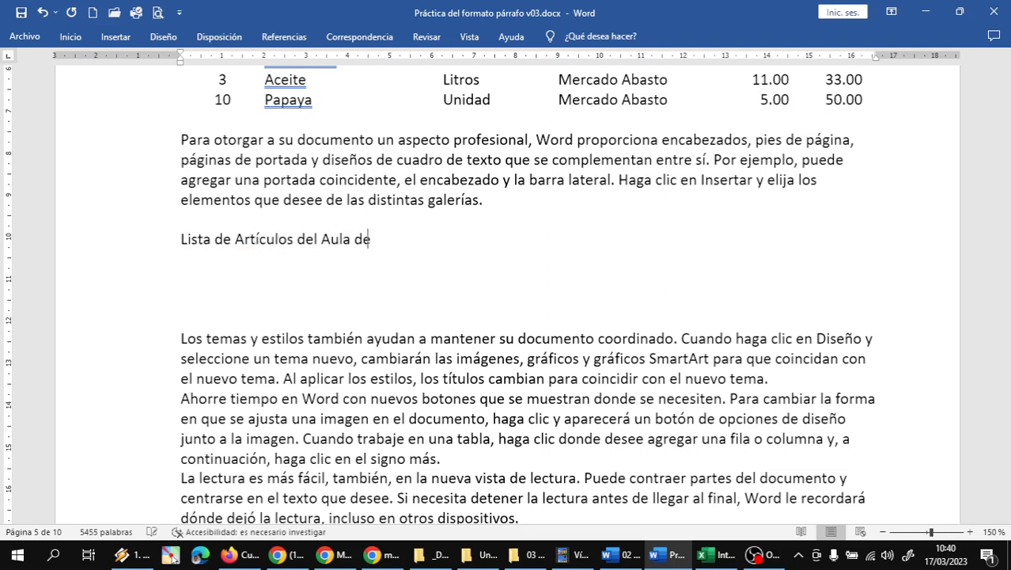
pyautogui.write(' Clases')
pyautogui.press('Return')
pyautogui.press('Return')
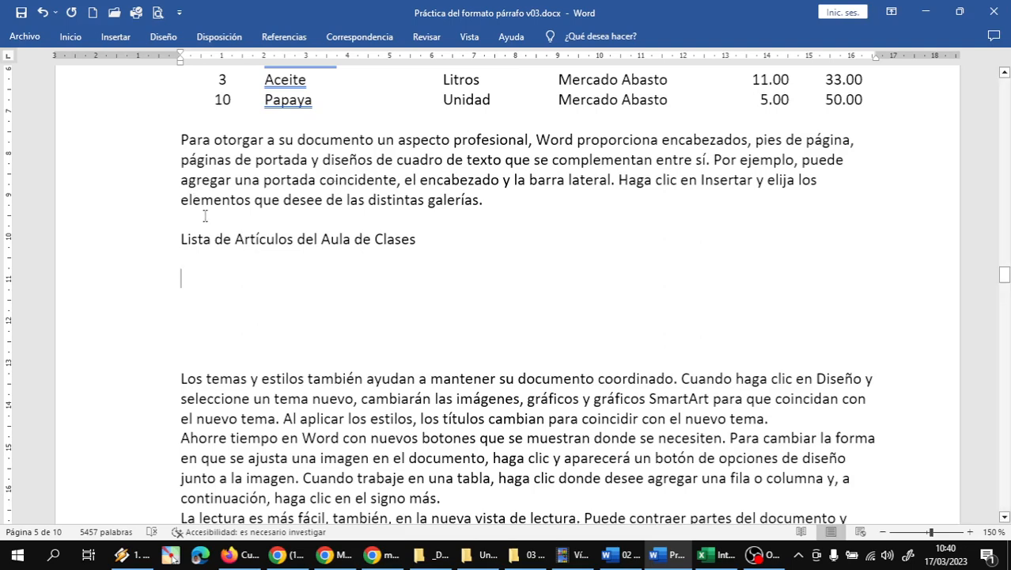
pyautogui.doubleClick(71, 37)
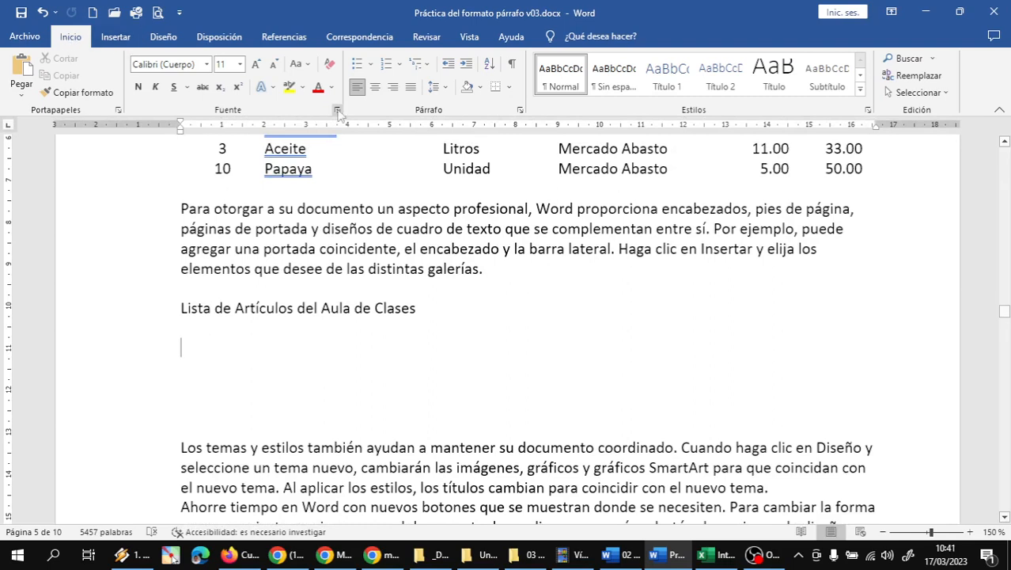
# Step: Apply the colourful picture bullet to the empty line, then admit a caller in the video call
pyautogui.click(371, 64)
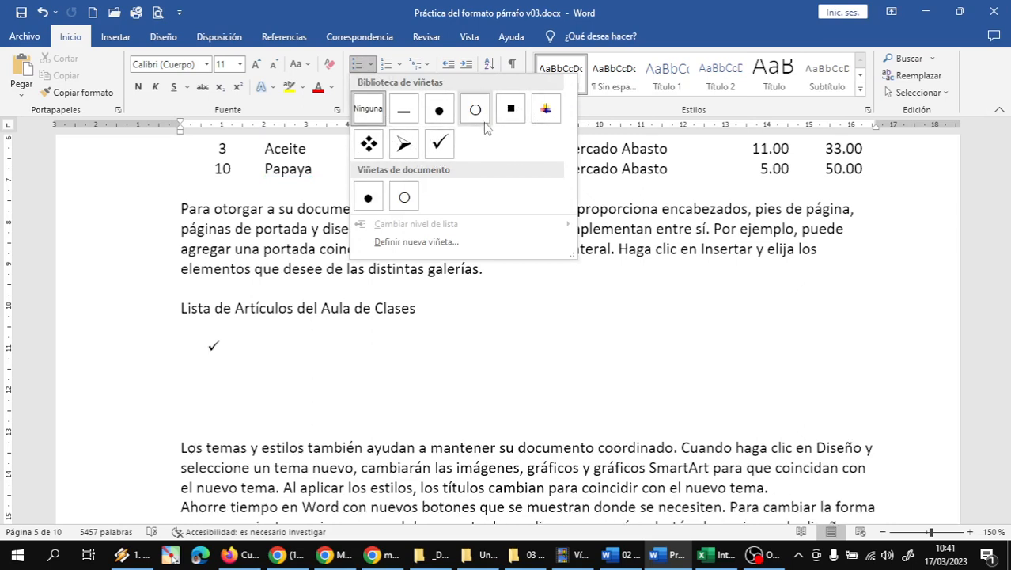
pyautogui.click(547, 110)
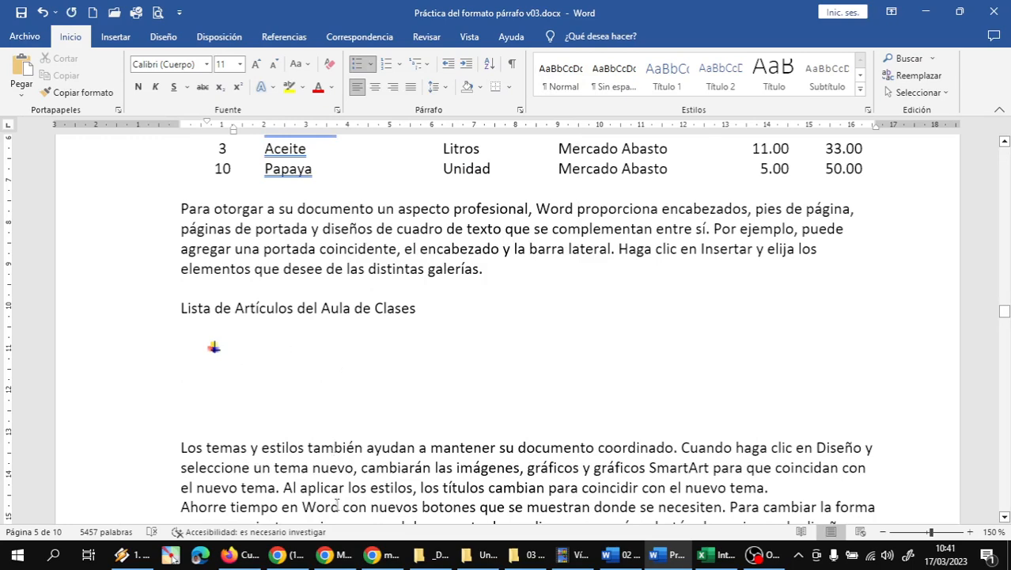
pyautogui.moveTo(333, 554)
pyautogui.click(169, 498)
pyautogui.click(664, 212)
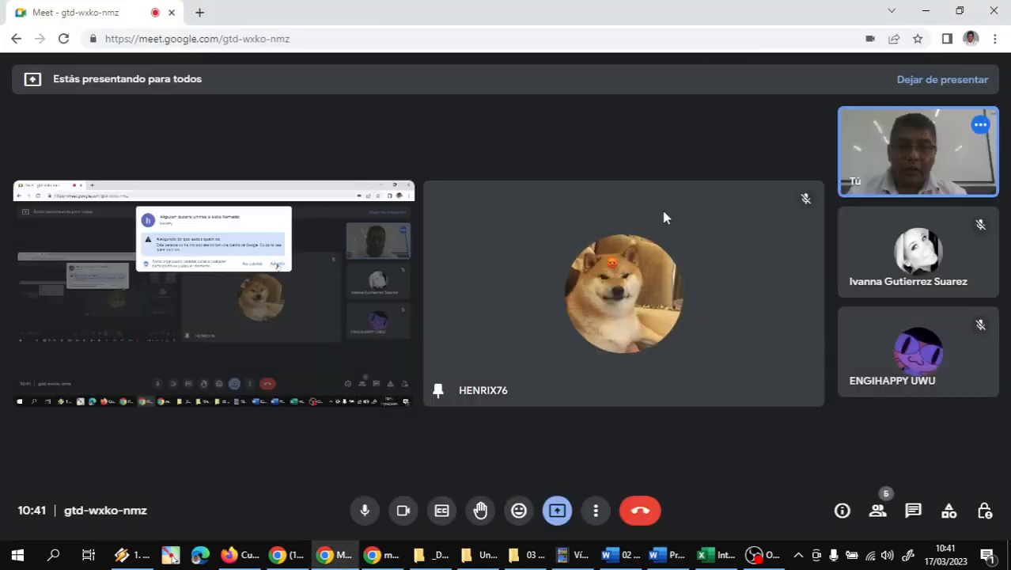
pyautogui.click(669, 554)
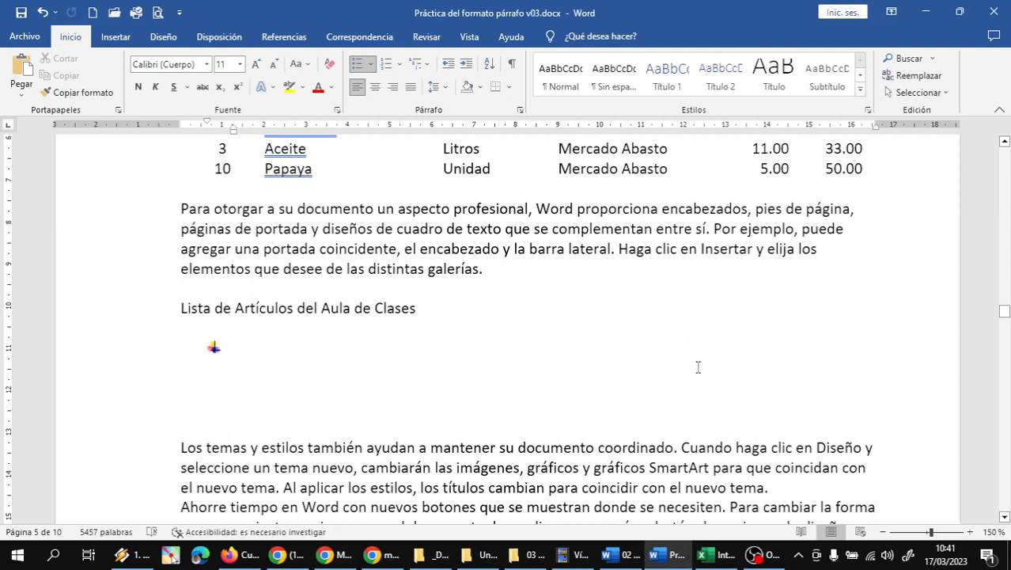
# Step: Add bullets Sillas, Mesas, Computadoras, Pizarra and Marcadores
pyautogui.write('S')
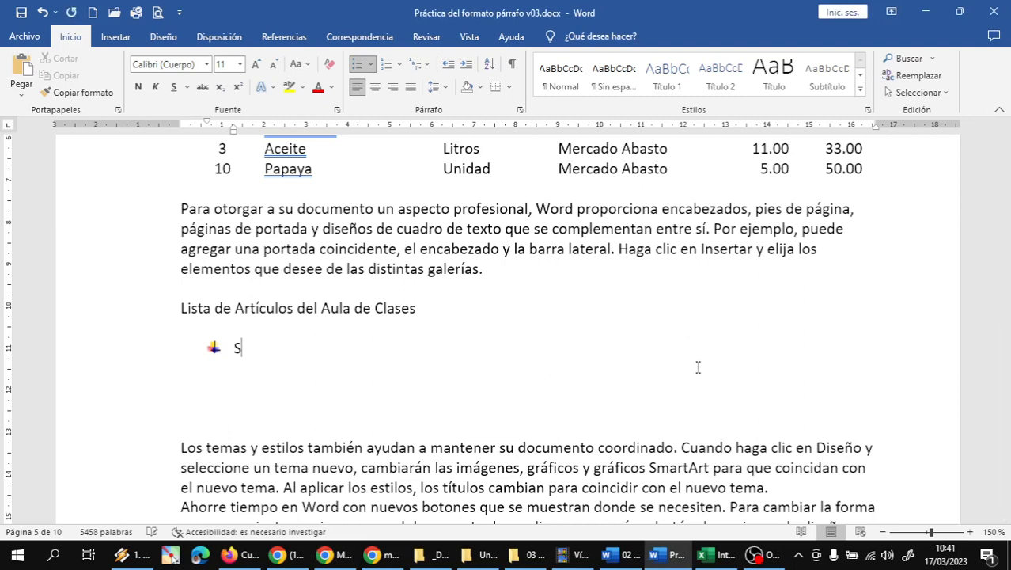
pyautogui.write('illas')
pyautogui.press('Return')
pyautogui.write('Mesas')
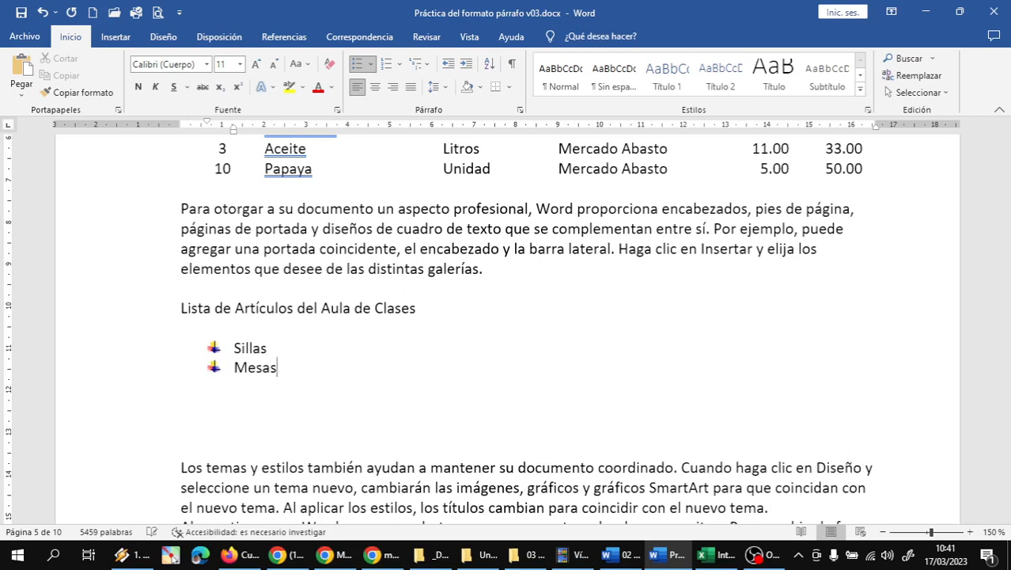
pyautogui.press('Return')
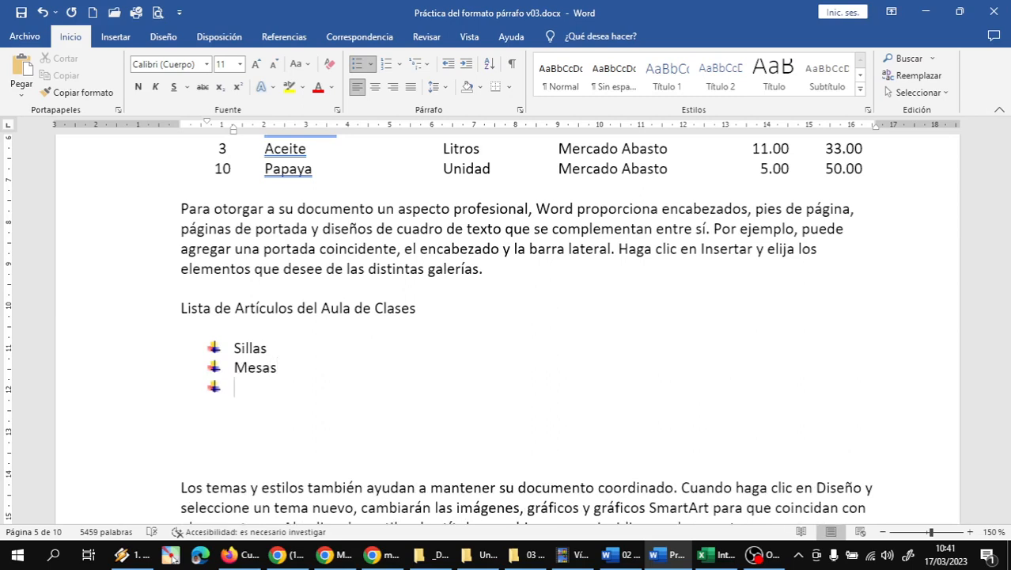
pyautogui.write('Computadoras')
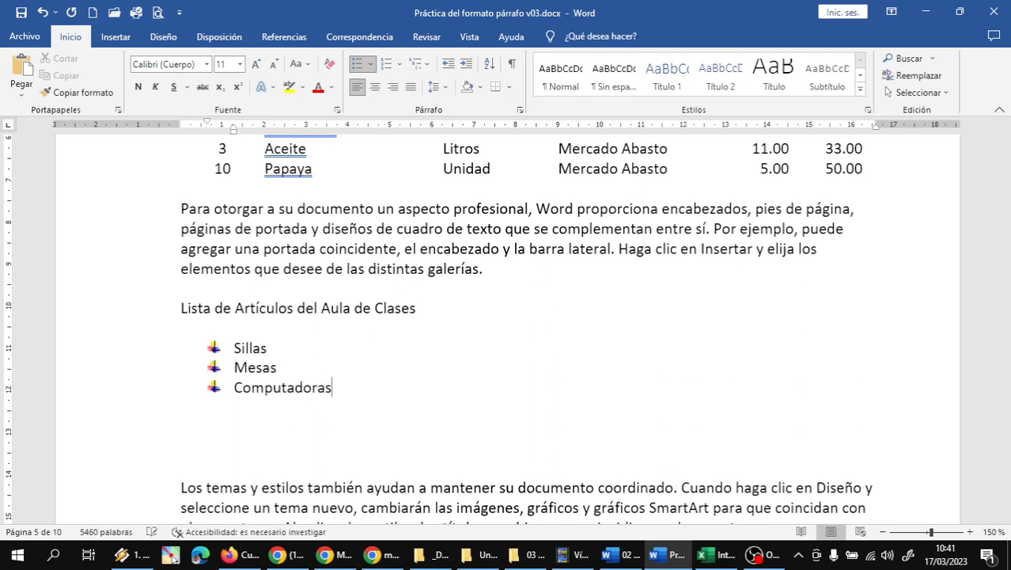
pyautogui.press('Return')
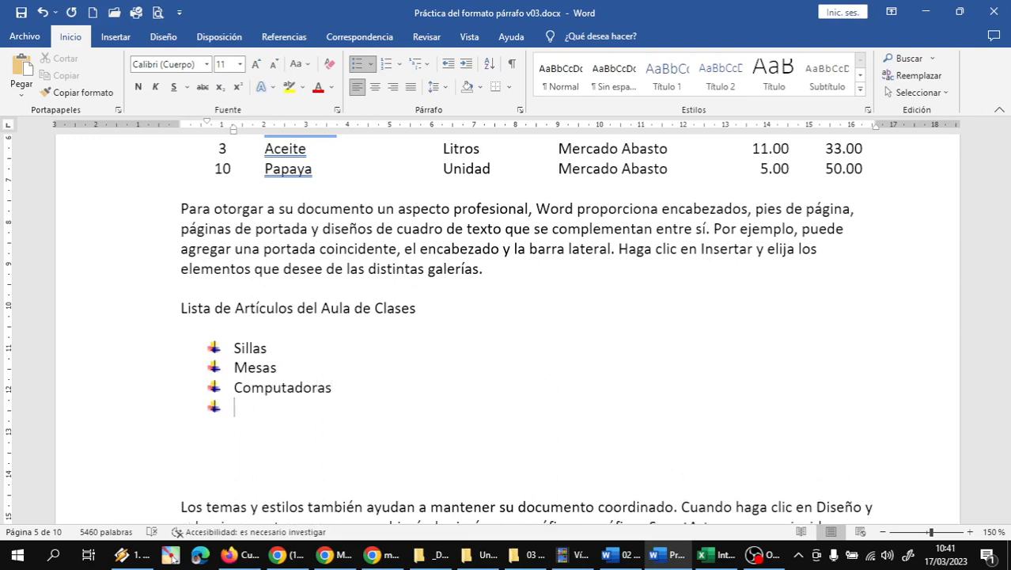
pyautogui.write('Pizarra')
pyautogui.press('Return')
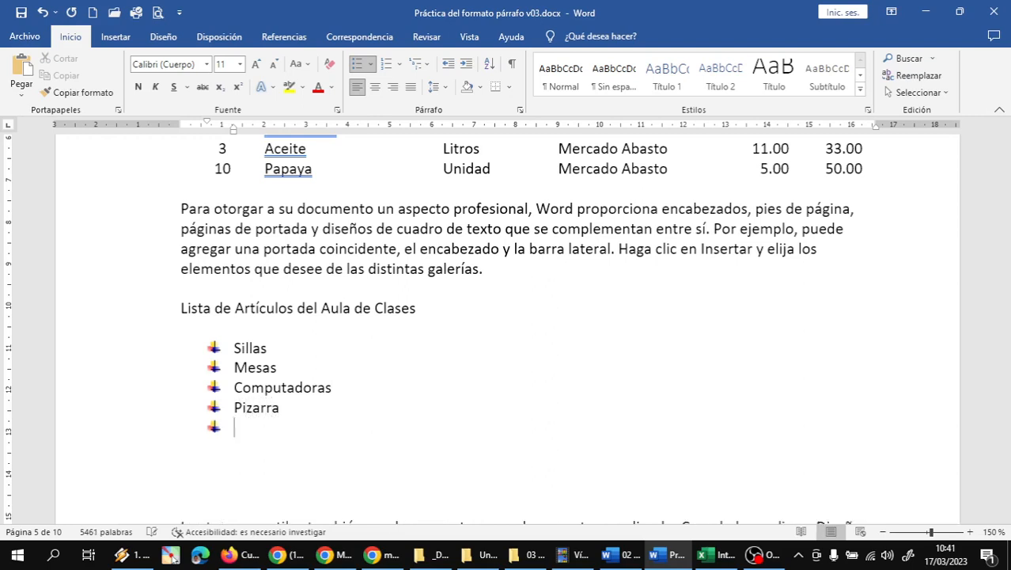
pyautogui.write('Marcadores')
# Step: Continue the list with Proyector, Mouse, Lapiceros and Borrador
pyautogui.press('Return')
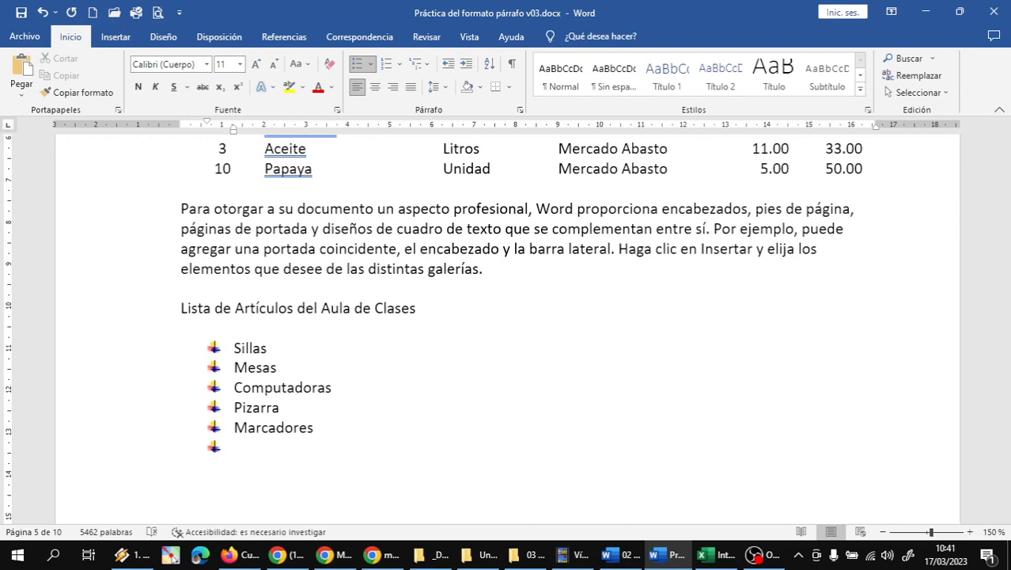
pyautogui.write('Proyector')
pyautogui.press('Return')
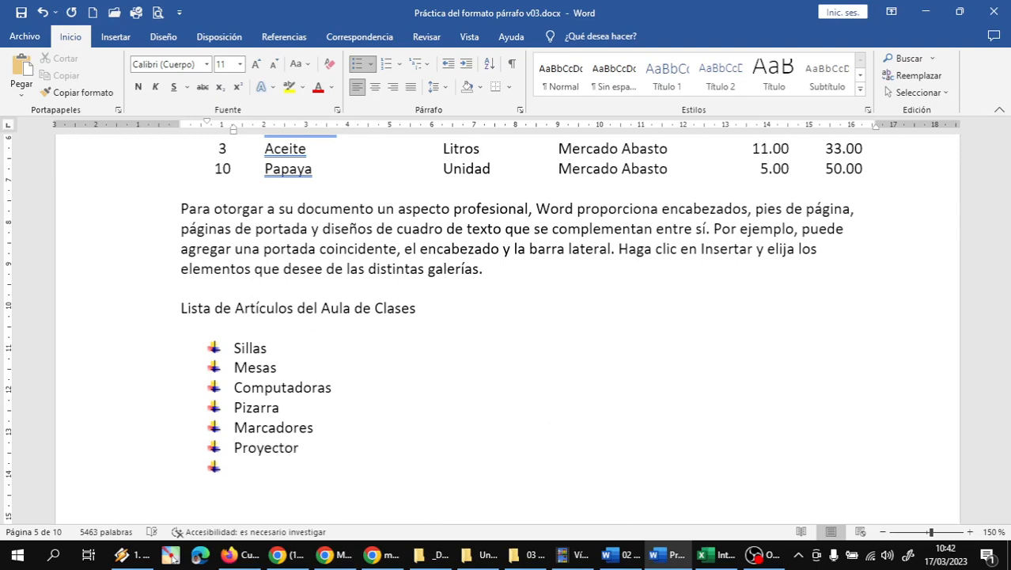
pyautogui.write('Mouse')
pyautogui.press('Return')
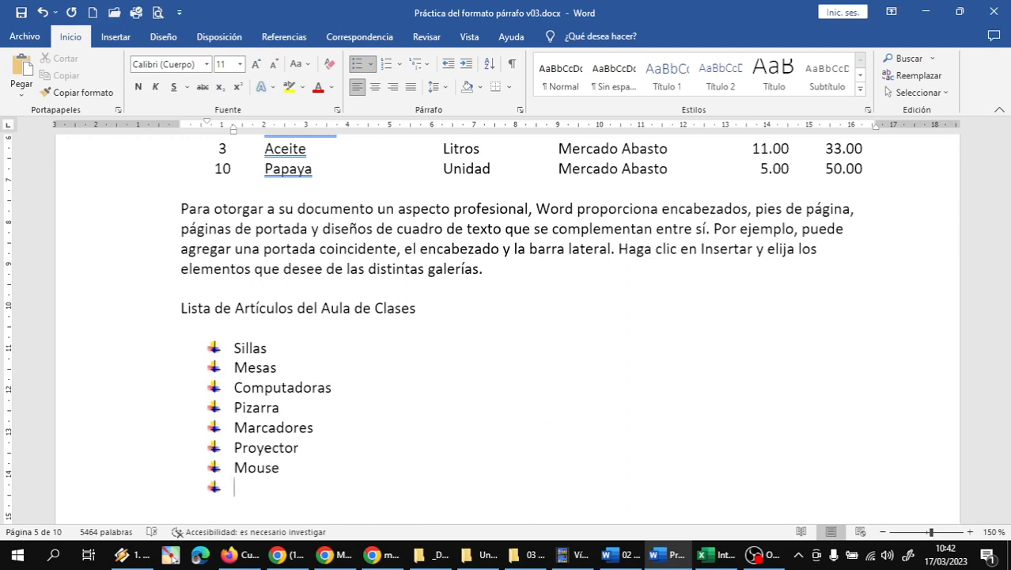
pyautogui.write('Lapiceros')
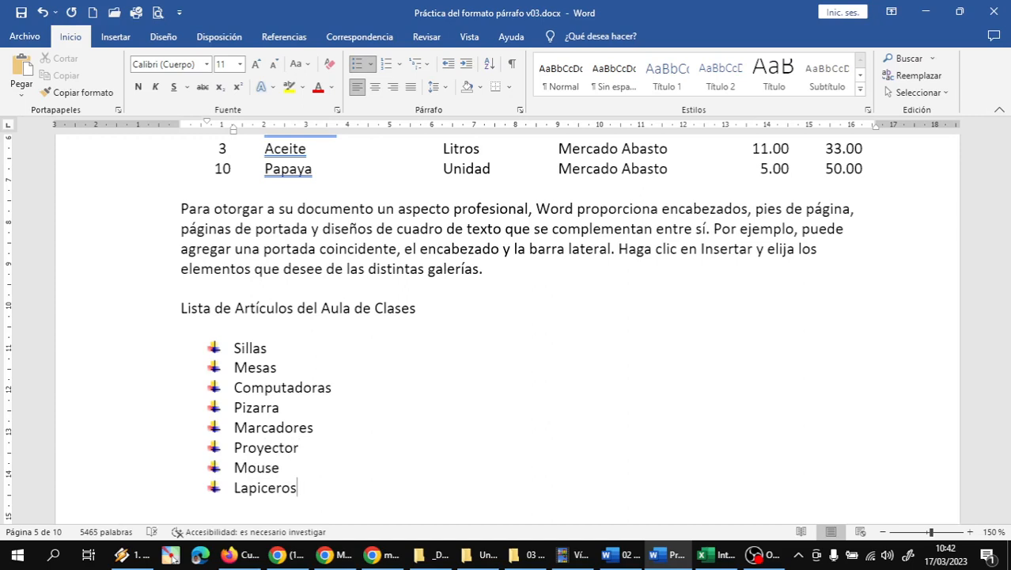
pyautogui.press('Return')
pyautogui.scroll(-3, 643, 323)
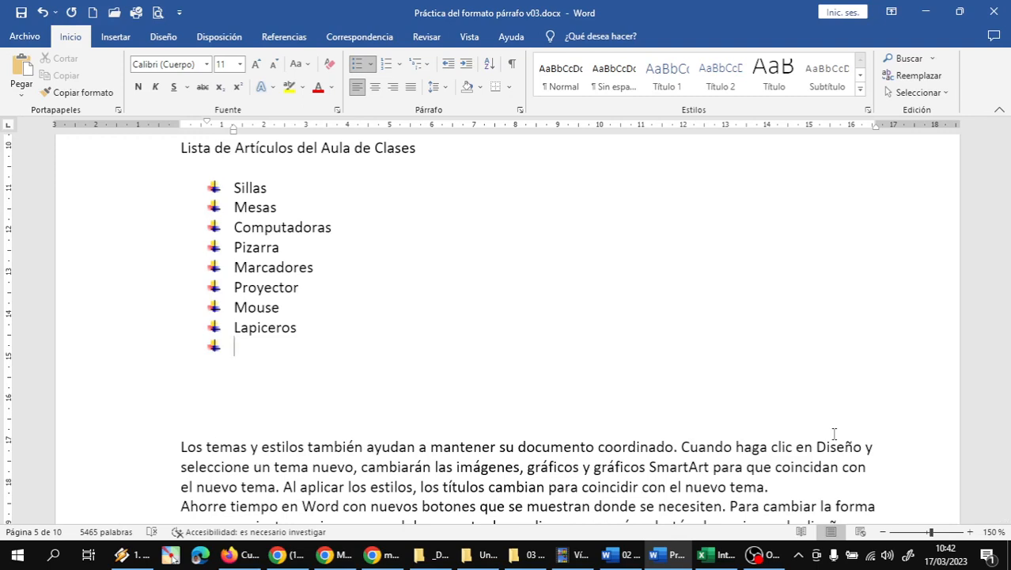
pyautogui.write('Borrador')
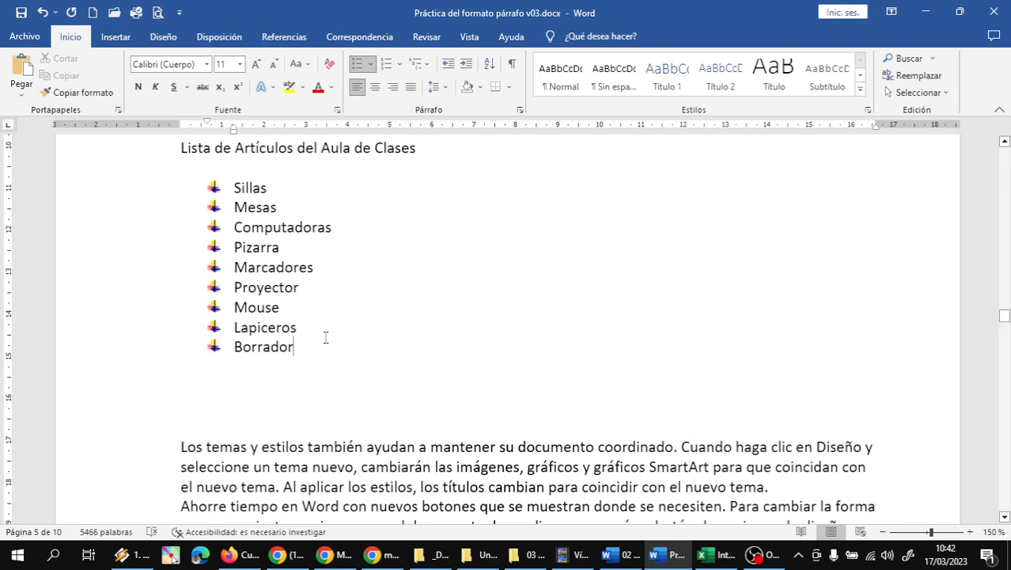
# Step: Insert Celular after Pizarra and delete the blank lines below Borrador
pyautogui.click(302, 247)
pyautogui.press('Return')
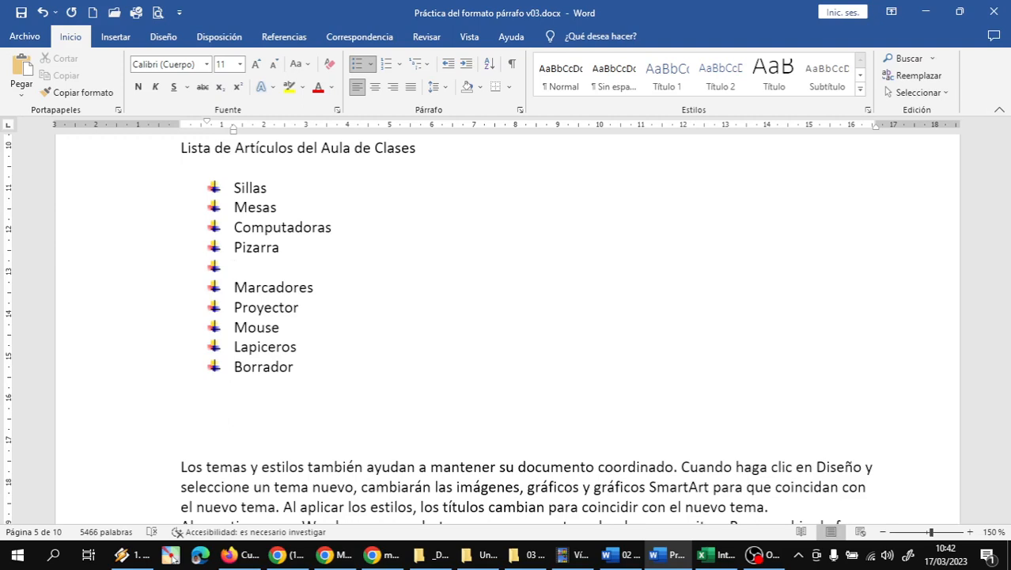
pyautogui.write('Celular')
pyautogui.click(344, 342)
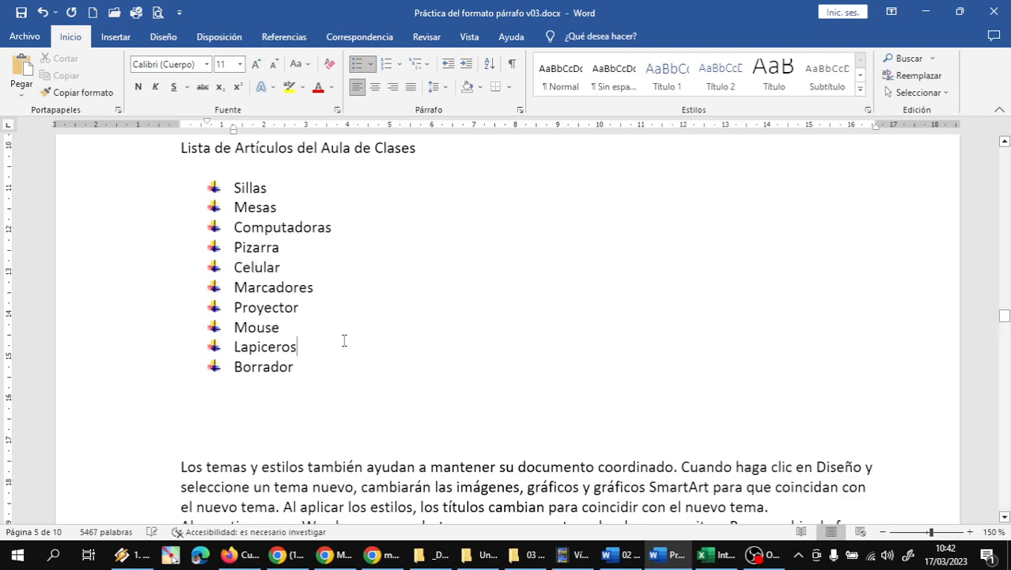
pyautogui.click(269, 384)
pyautogui.press('Delete')
pyautogui.press('Delete')
pyautogui.press('Delete')
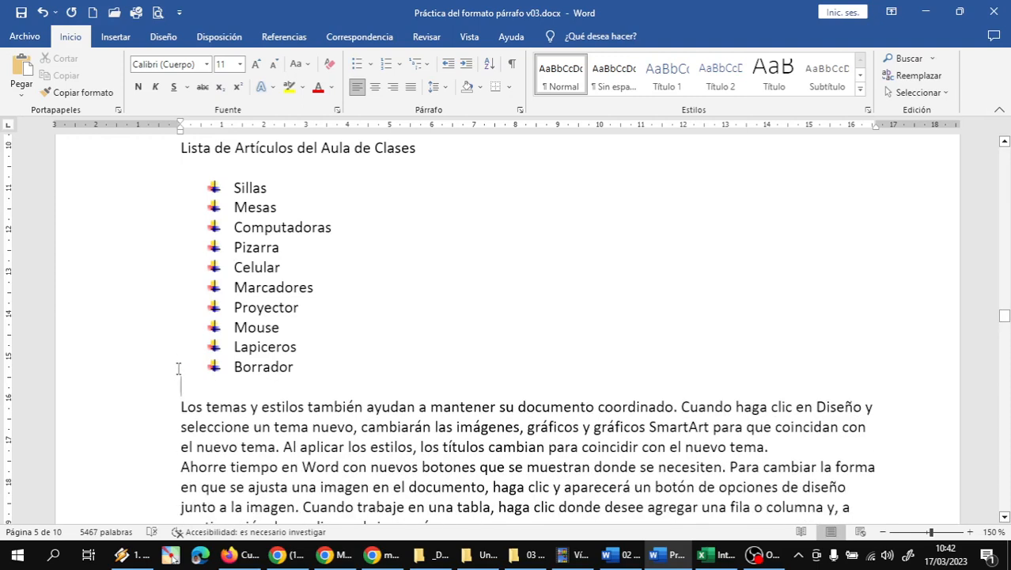
pyautogui.scroll(1, 190, 359)
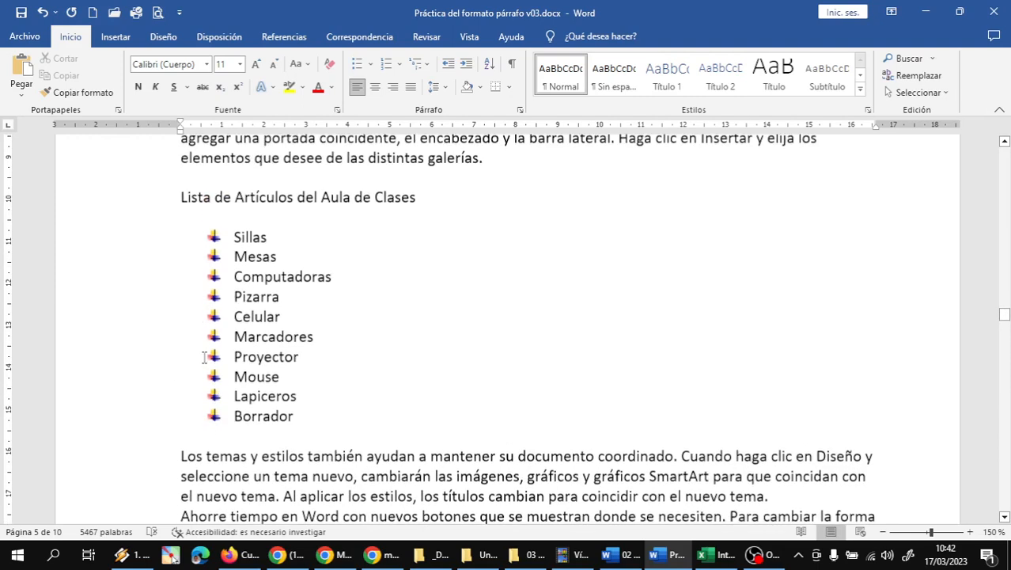
pyautogui.click(151, 210)
pyautogui.doubleClick(223, 204)
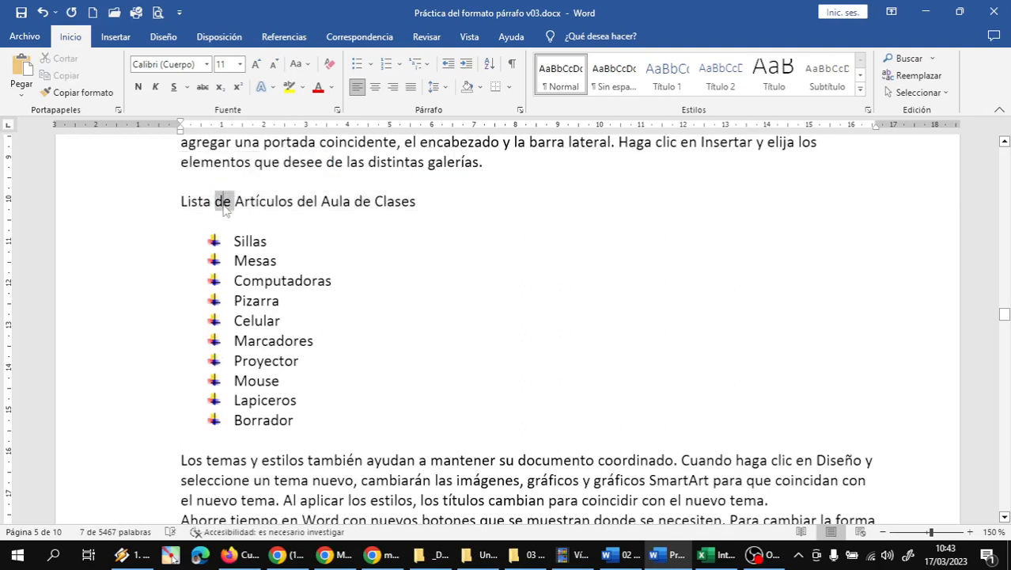
pyautogui.tripleClick(223, 205)
pyautogui.doubleClick(223, 204)
pyautogui.tripleClick(223, 204)
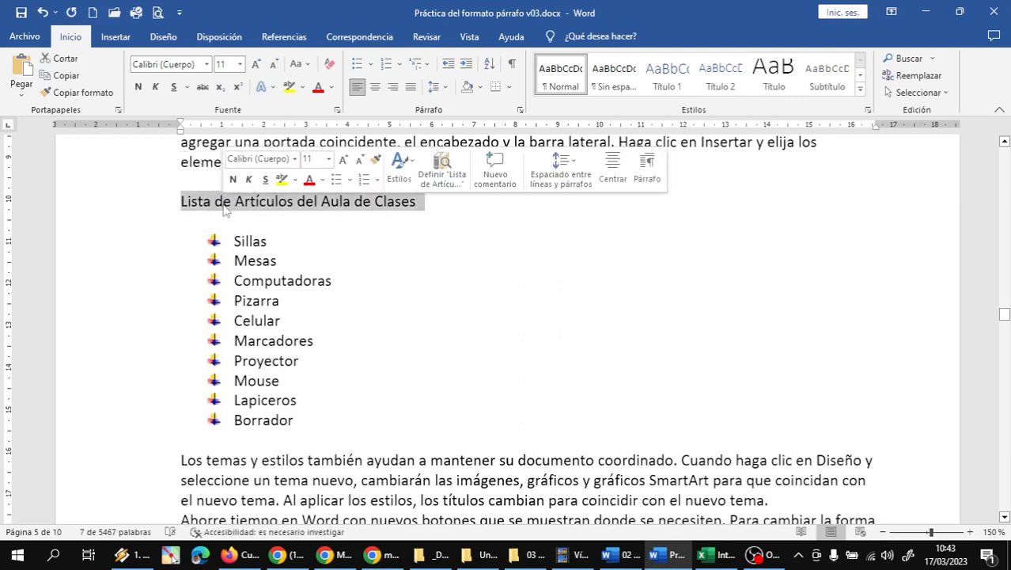
pyautogui.click(139, 87)
pyautogui.click(258, 66)
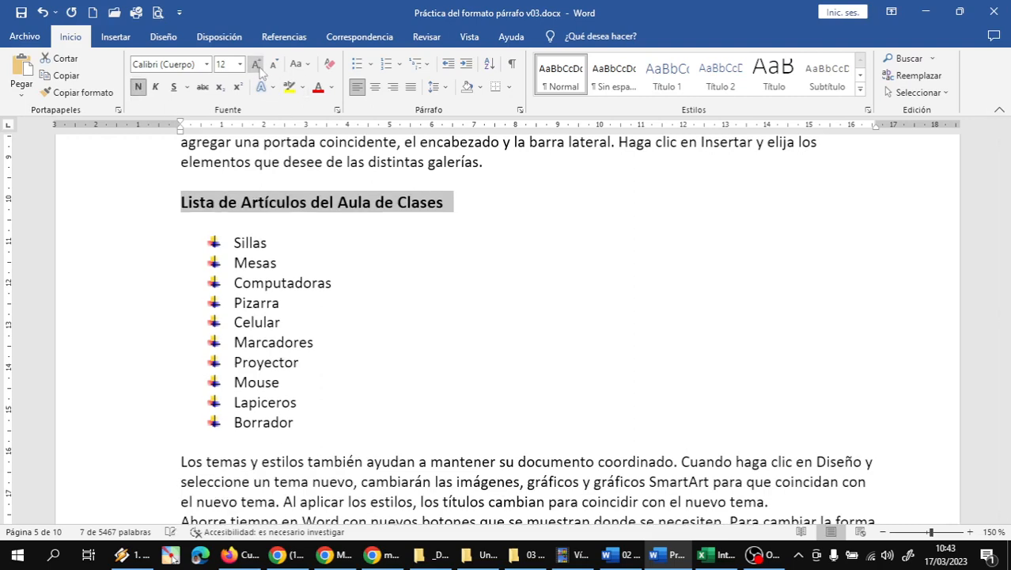
pyautogui.click(272, 87)
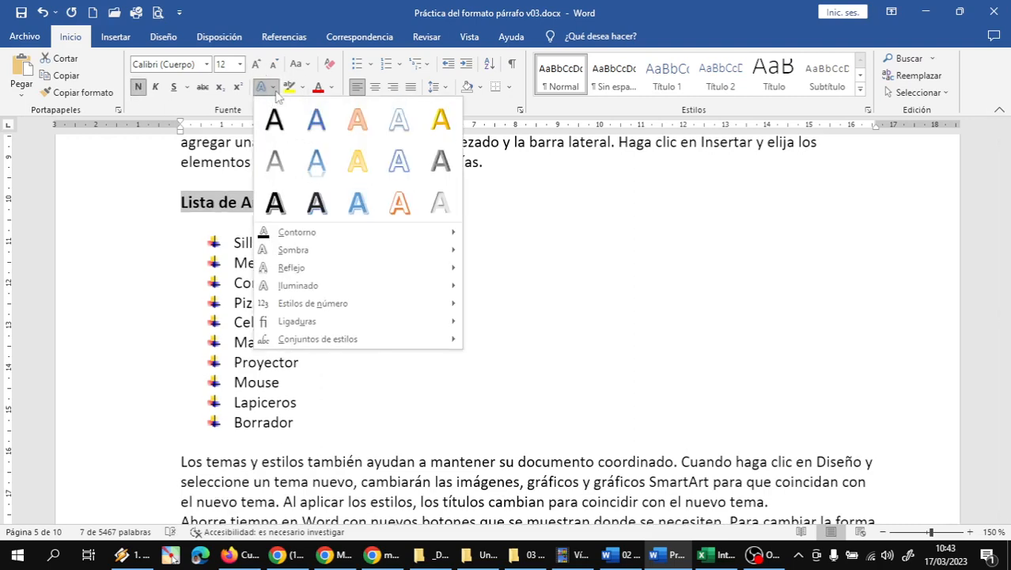
pyautogui.click(316, 207)
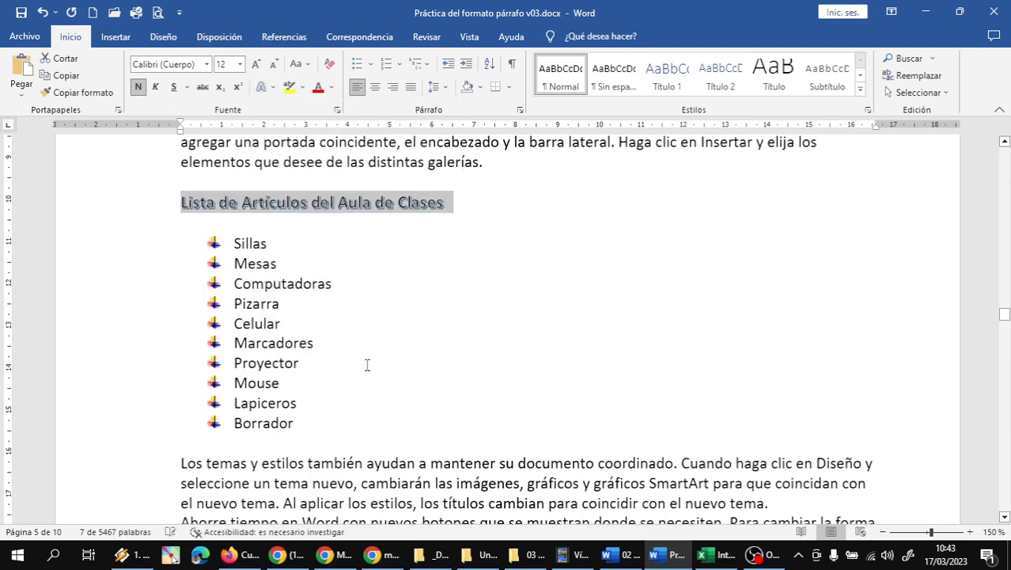
pyautogui.click(242, 440)
pyautogui.doubleClick(251, 204)
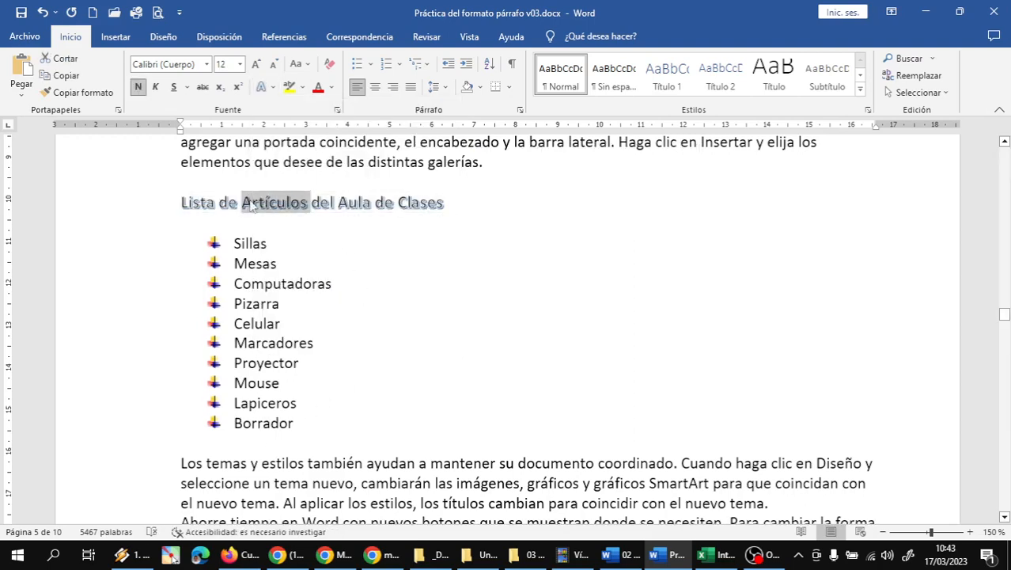
pyautogui.tripleClick(251, 204)
pyautogui.click(238, 448)
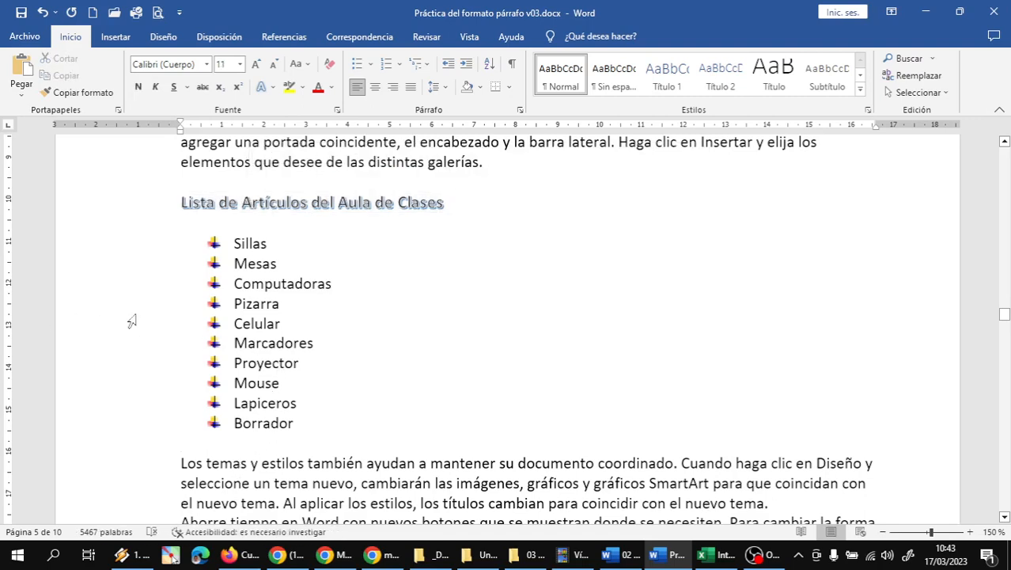
pyautogui.click(244, 280)
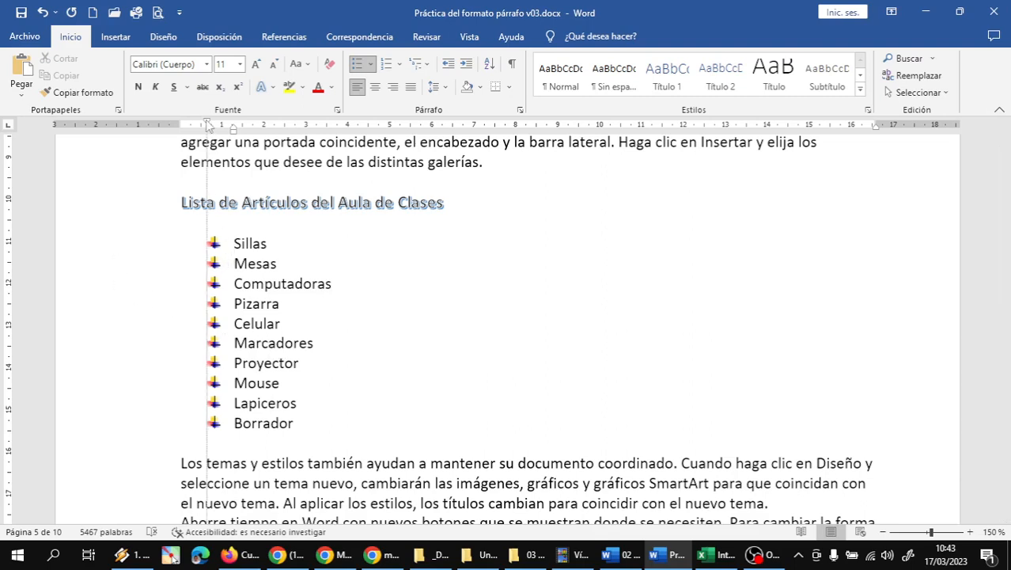
# Step: Drag the ruler's indent markers left so the item text sits closer to the bullets
pyautogui.moveTo(208, 127); pyautogui.dragTo(208, 126)
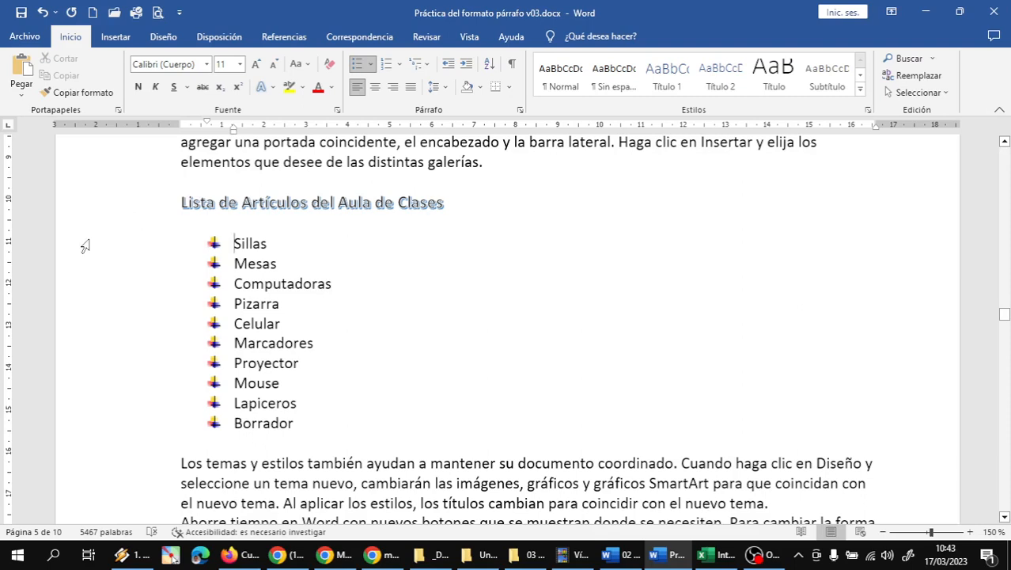
pyautogui.moveTo(85, 247); pyautogui.dragTo(82, 421)
pyautogui.click(139, 273)
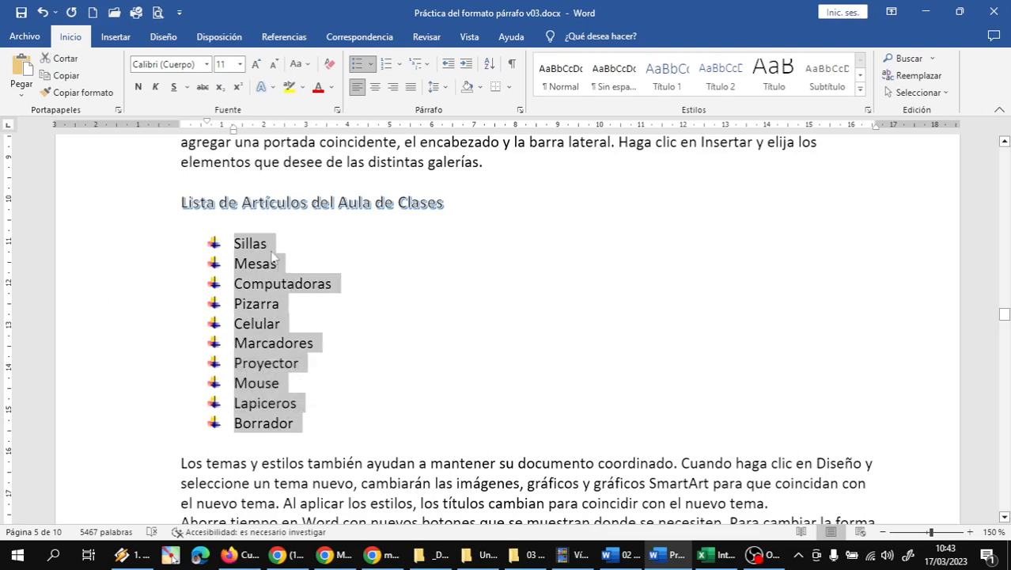
pyautogui.moveTo(210, 123); pyautogui.dragTo(202, 127)
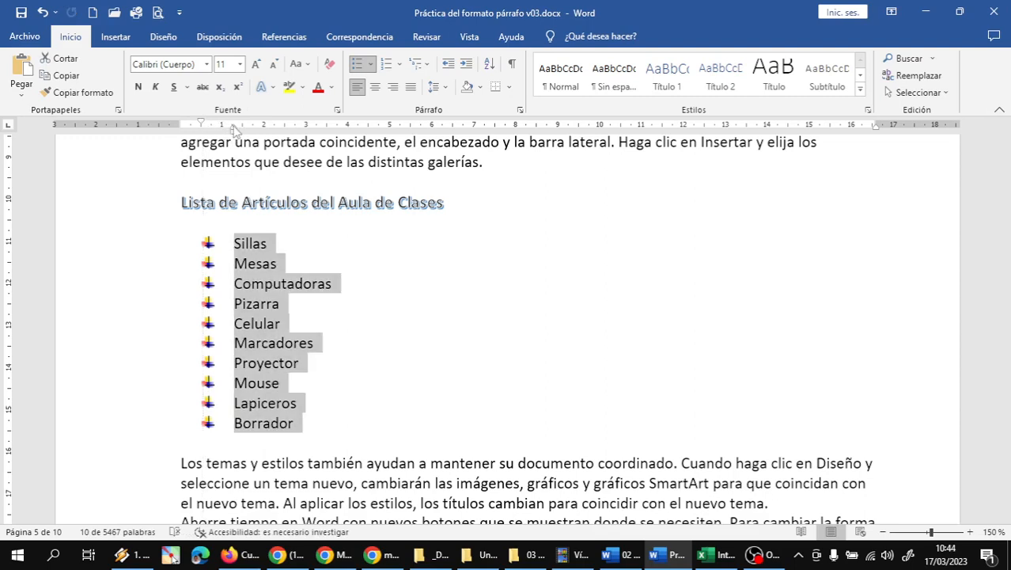
pyautogui.moveTo(235, 128); pyautogui.dragTo(226, 131)
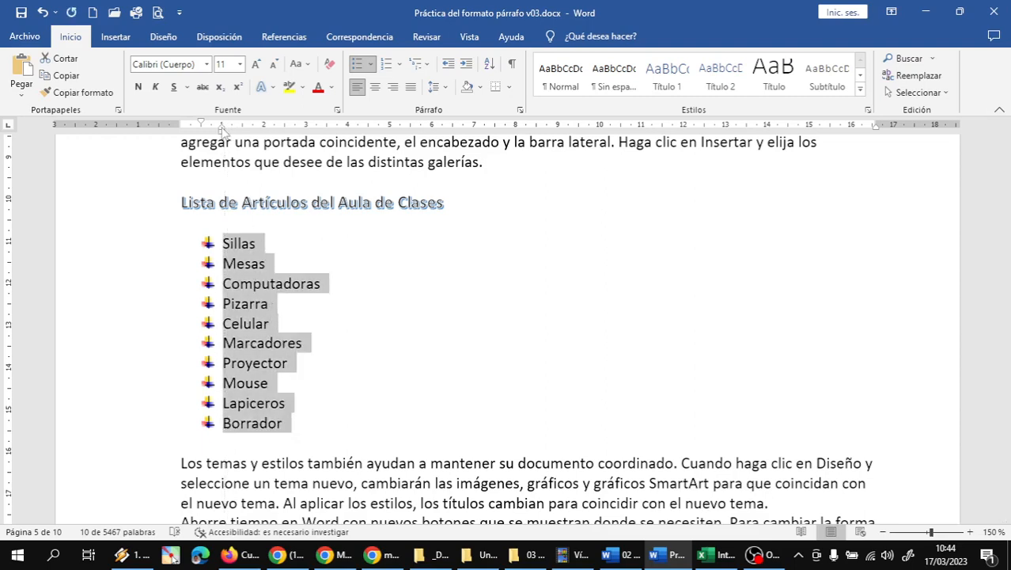
pyautogui.moveTo(224, 130); pyautogui.dragTo(233, 135)
pyautogui.click(327, 363)
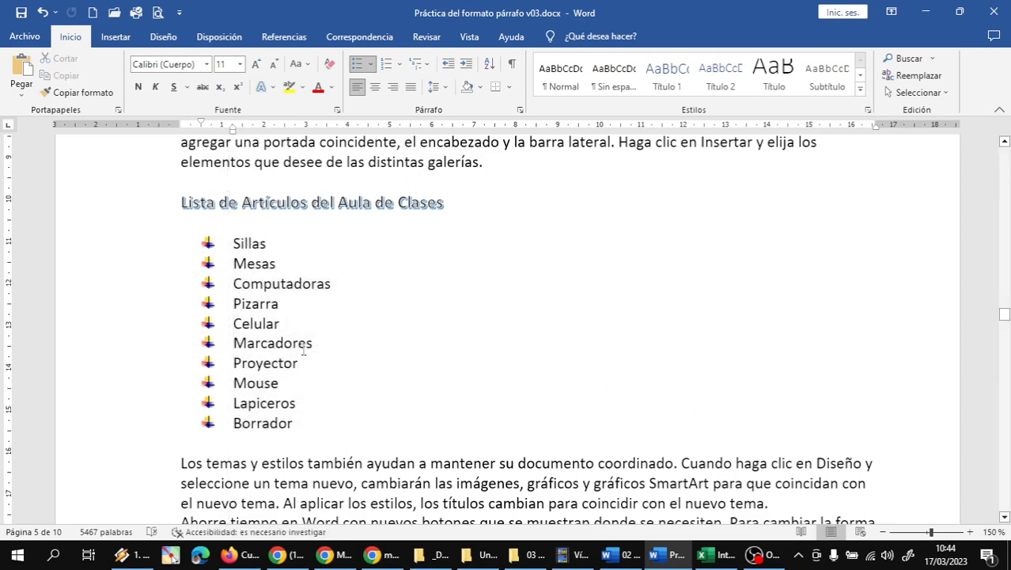
pyautogui.moveTo(93, 249); pyautogui.dragTo(97, 429)
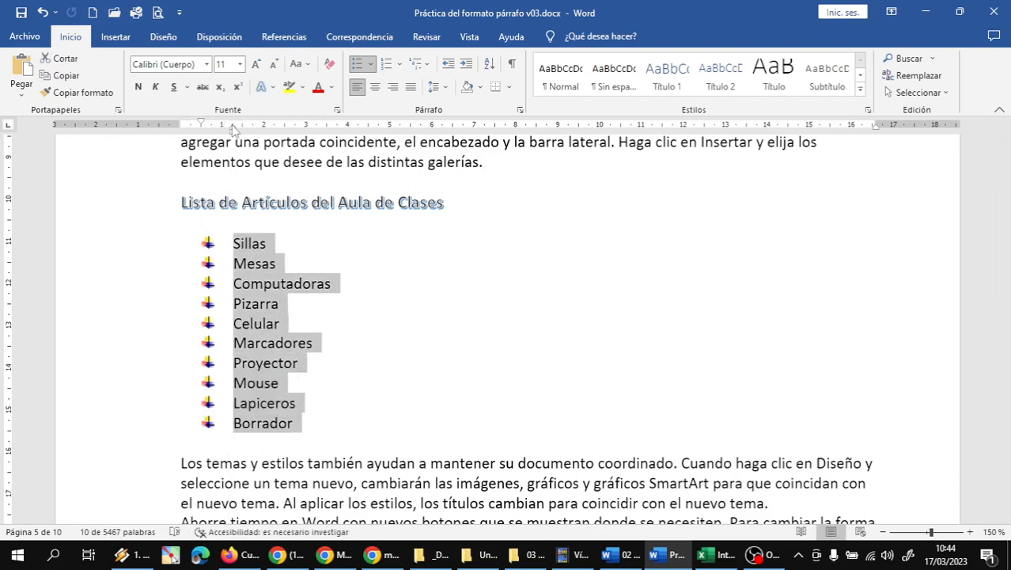
pyautogui.moveTo(233, 129); pyautogui.dragTo(222, 129)
pyautogui.click(393, 411)
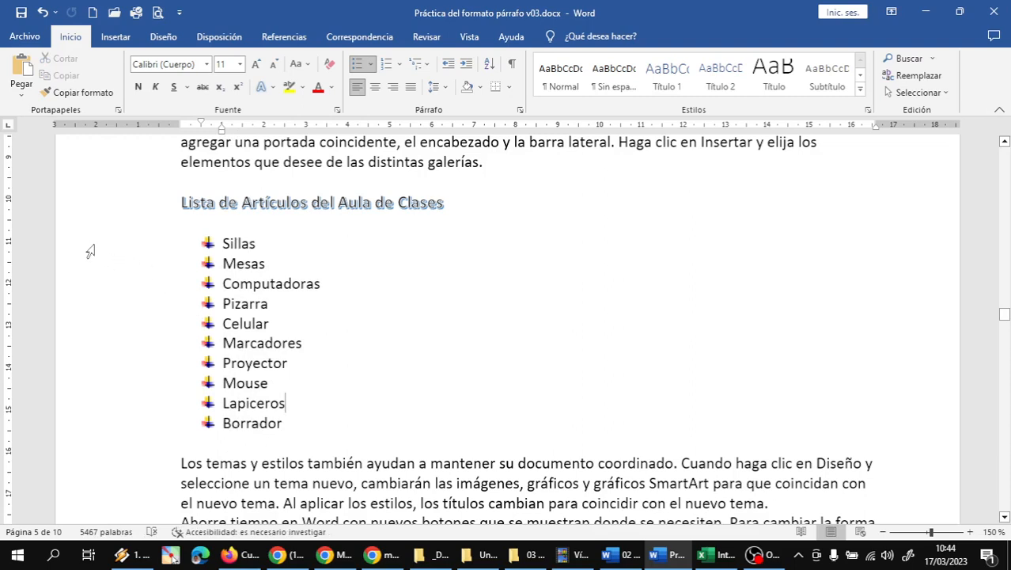
pyautogui.moveTo(90, 251); pyautogui.dragTo(78, 424)
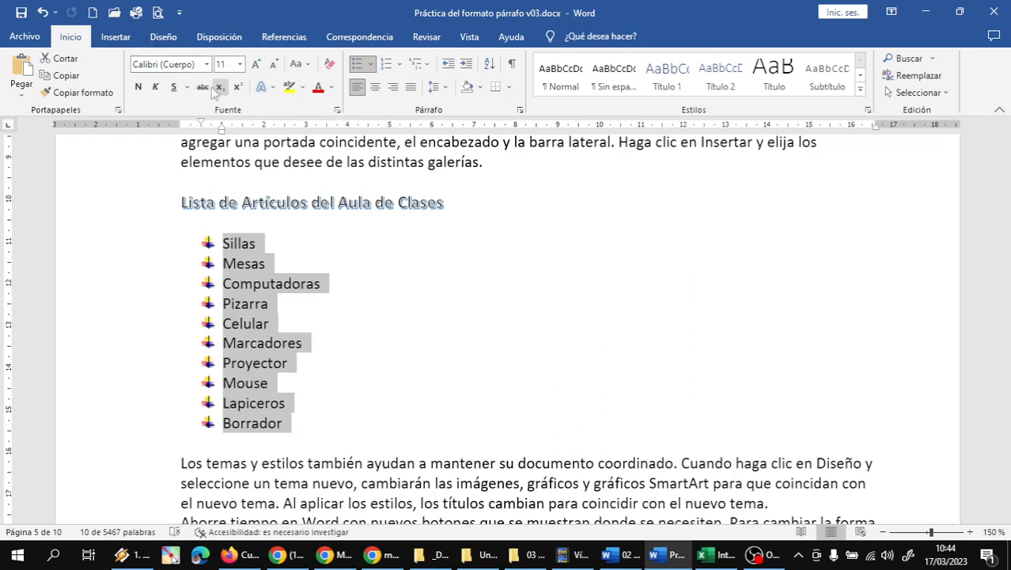
# Step: Sort the classroom items ascending with Ordenar, then put the caret below the list
pyautogui.click(491, 70)
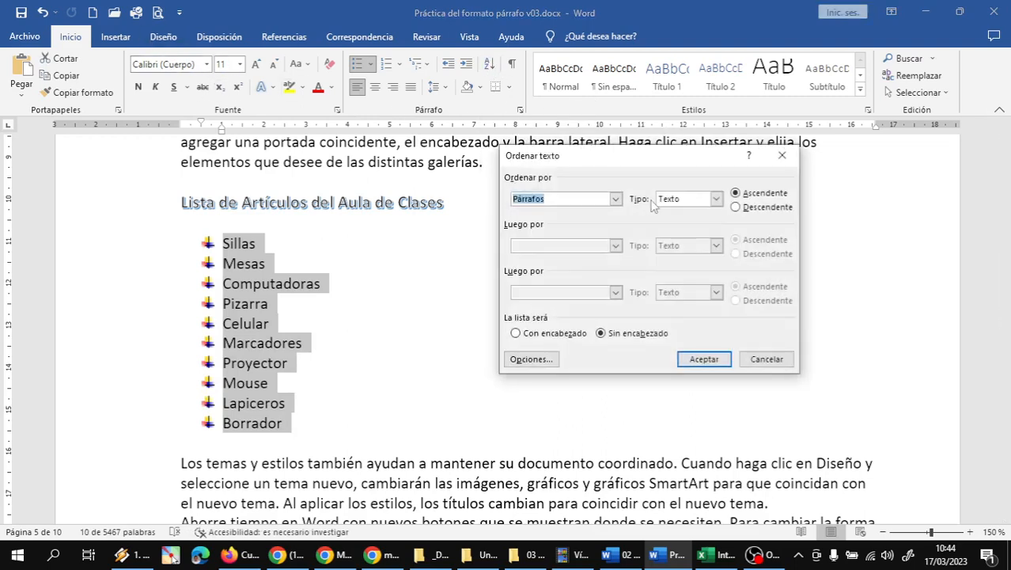
pyautogui.click(700, 364)
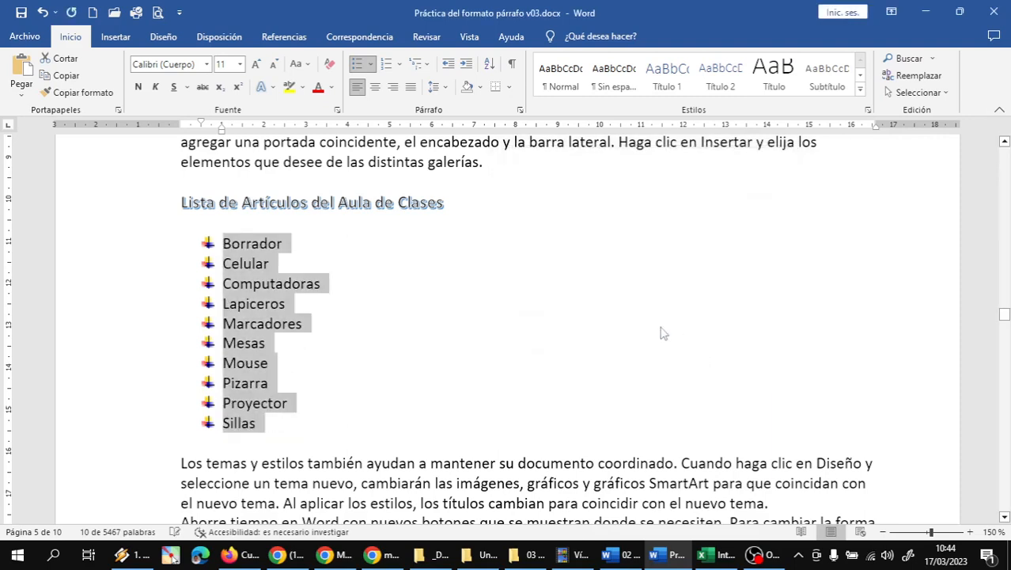
pyautogui.click(274, 260)
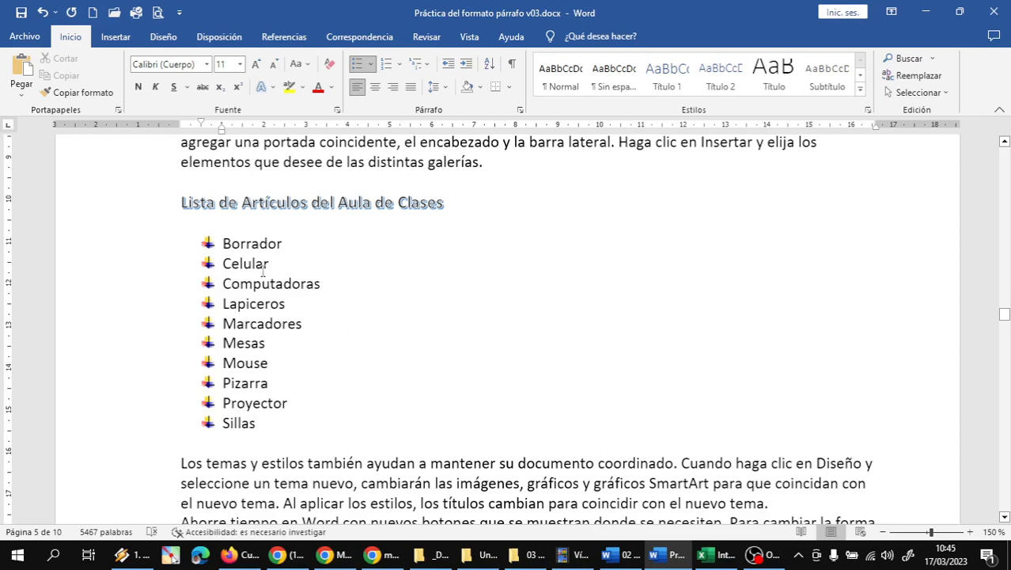
pyautogui.click(218, 444)
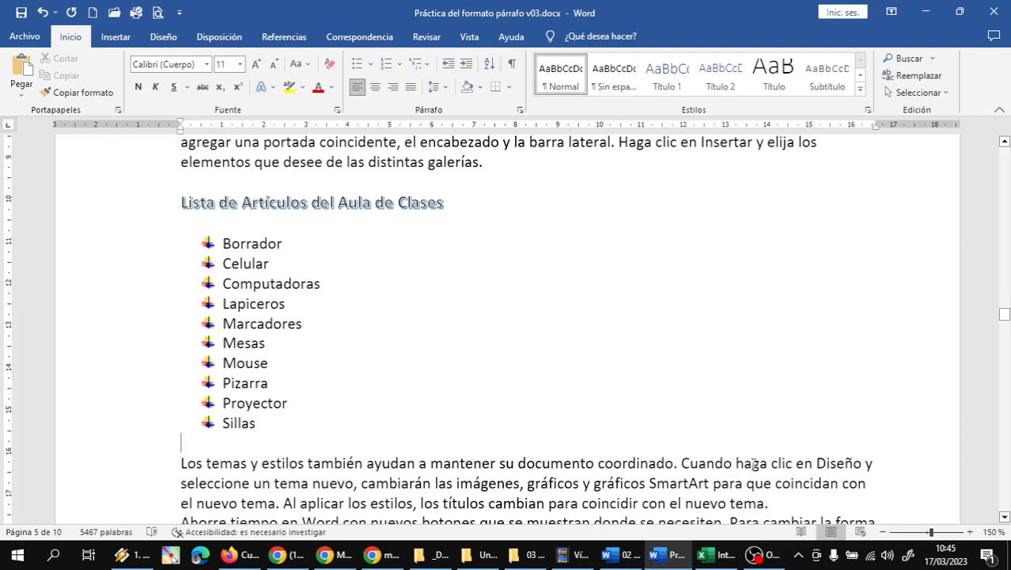
pyautogui.click(762, 554)
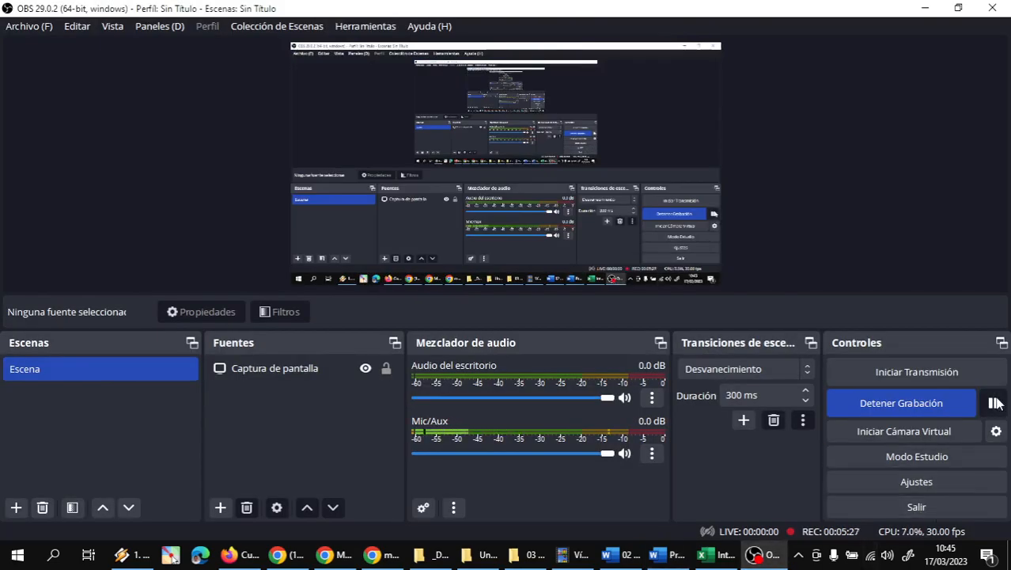
pyautogui.moveTo(621, 554)
pyautogui.click(550, 455)
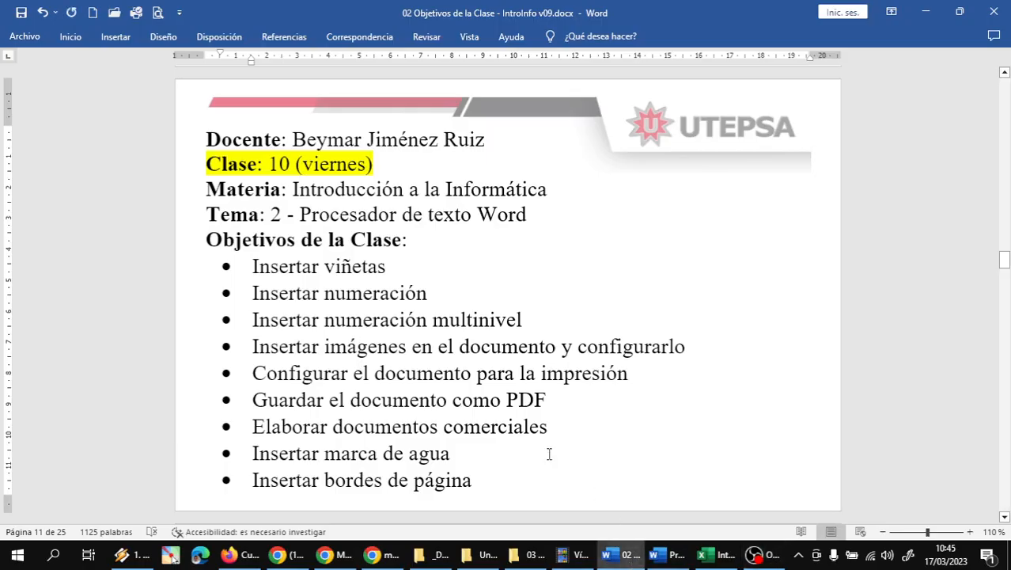
pyautogui.click(357, 296)
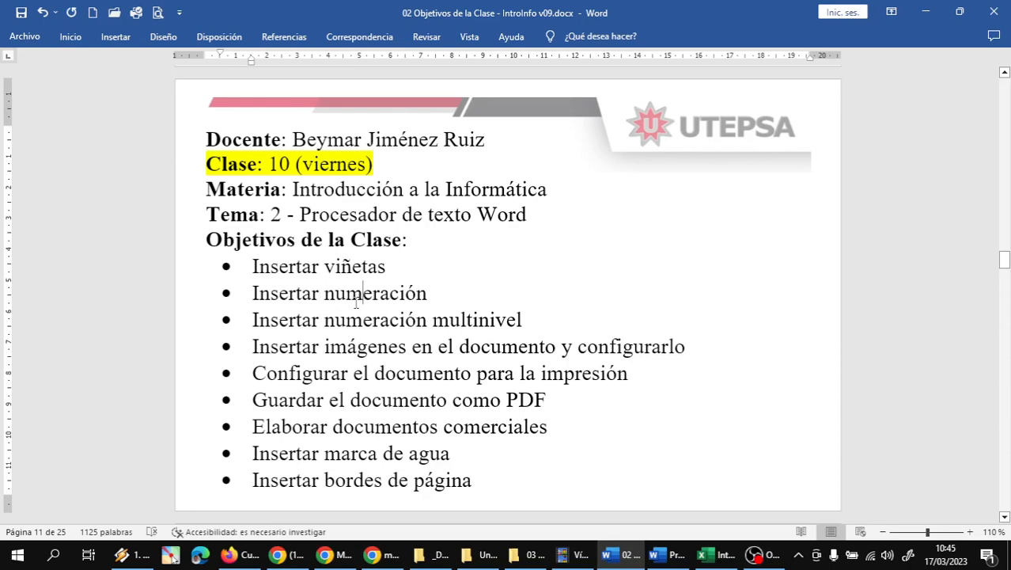
pyautogui.doubleClick(357, 299)
pyautogui.click(357, 299)
pyautogui.click(357, 300)
pyautogui.moveTo(631, 557)
pyautogui.click(715, 512)
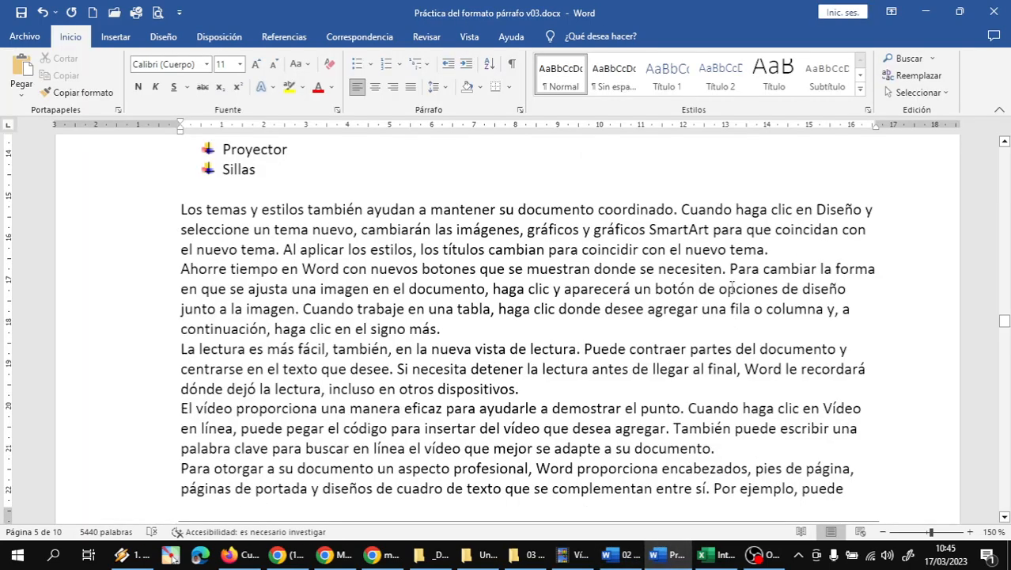
# Step: Add blank lines after the themes paragraph ending 'nuevo tema.'
pyautogui.click(782, 251)
pyautogui.press('Return')
pyautogui.press('Return')
pyautogui.press('Return')
pyautogui.press('Return')
pyautogui.press('Return')
pyautogui.press('Return')
pyautogui.press('Return')
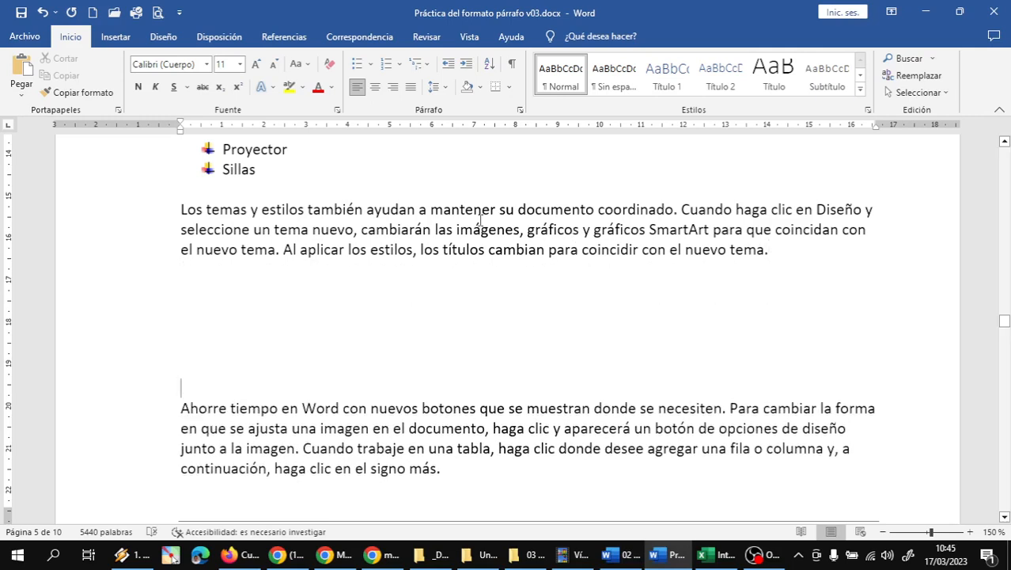
pyautogui.click(214, 292)
# Step: Type the heading 'Lista de Estudiantes de Introducción a la Informática' and start a line below
pyautogui.write('Lista de ')
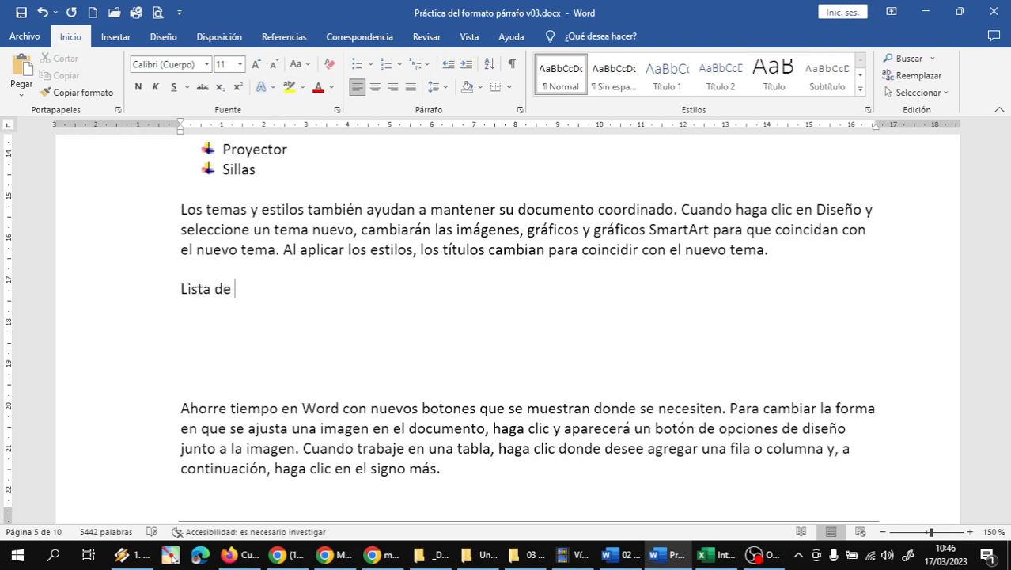
pyautogui.write('Estudiantes')
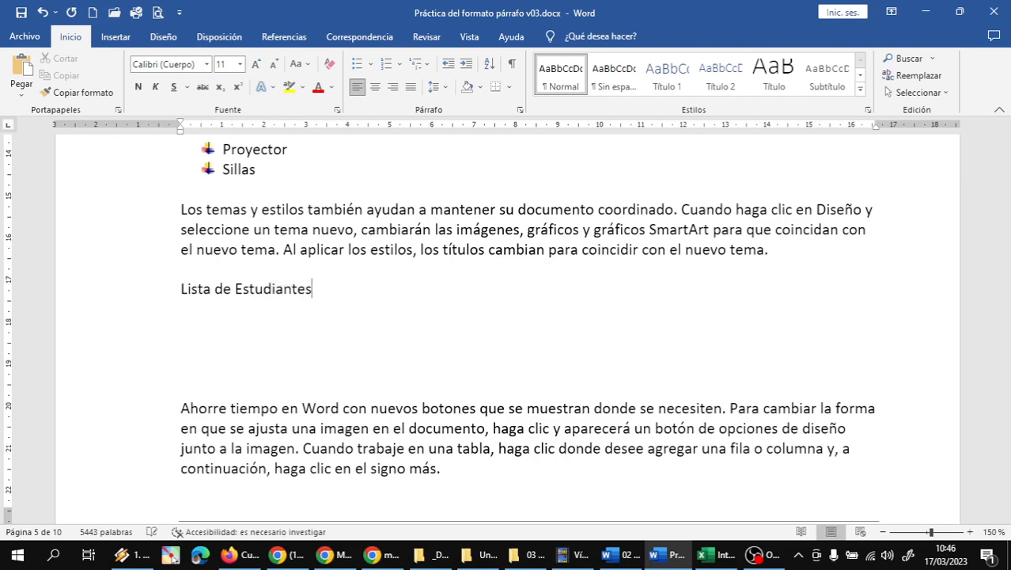
pyautogui.write(' de ')
pyautogui.write('Informa´tica')
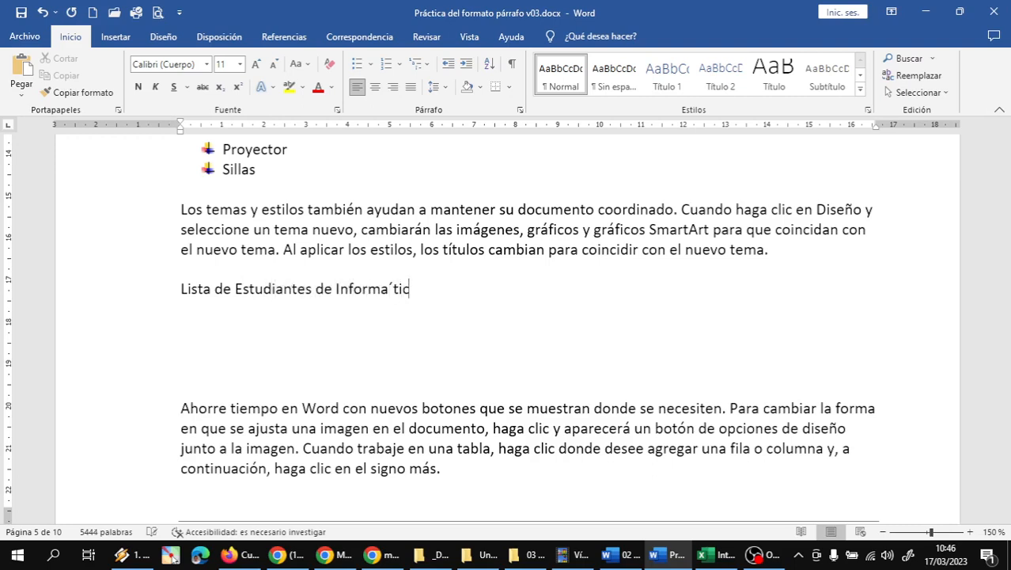
pyautogui.press('BackSpace')
pyautogui.press('BackSpace')
pyautogui.press('BackSpace')
pyautogui.press('BackSpace')
pyautogui.press('BackSpace')
pyautogui.press('BackSpace')
pyautogui.press('BackSpace')
pyautogui.write('ática Ap')
pyautogui.press('BackSpace')
pyautogui.press('BackSpace')
pyautogui.hotkey('ctrl', 'BackSpace')
pyautogui.write('Introducción ')
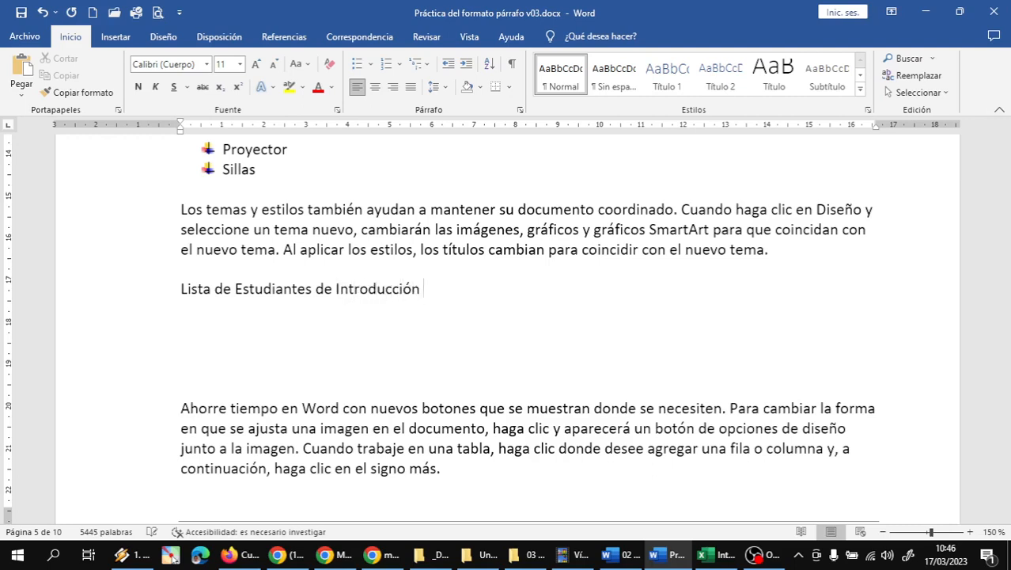
pyautogui.write('a la Informática')
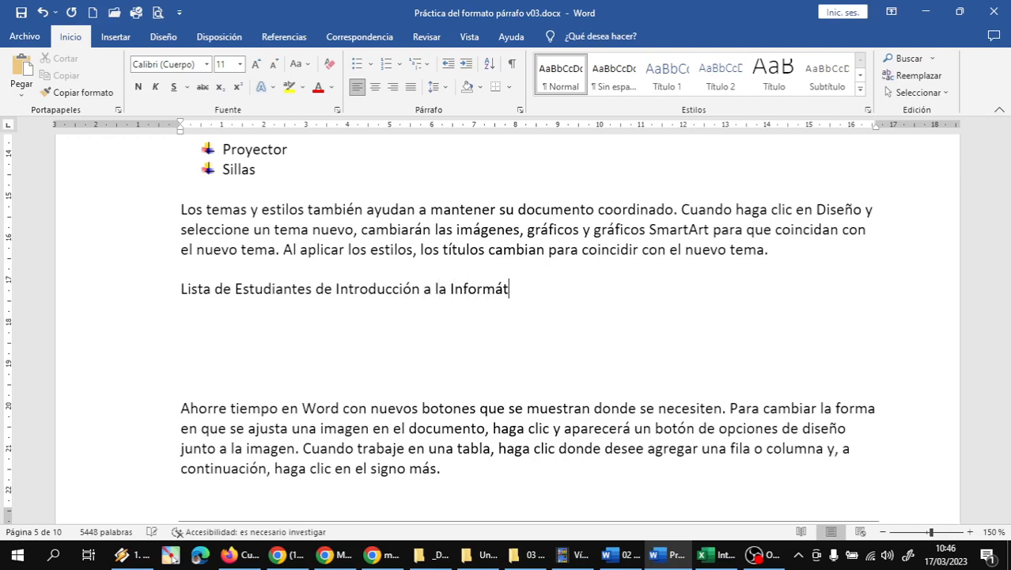
pyautogui.press('Return')
pyautogui.click(400, 64)
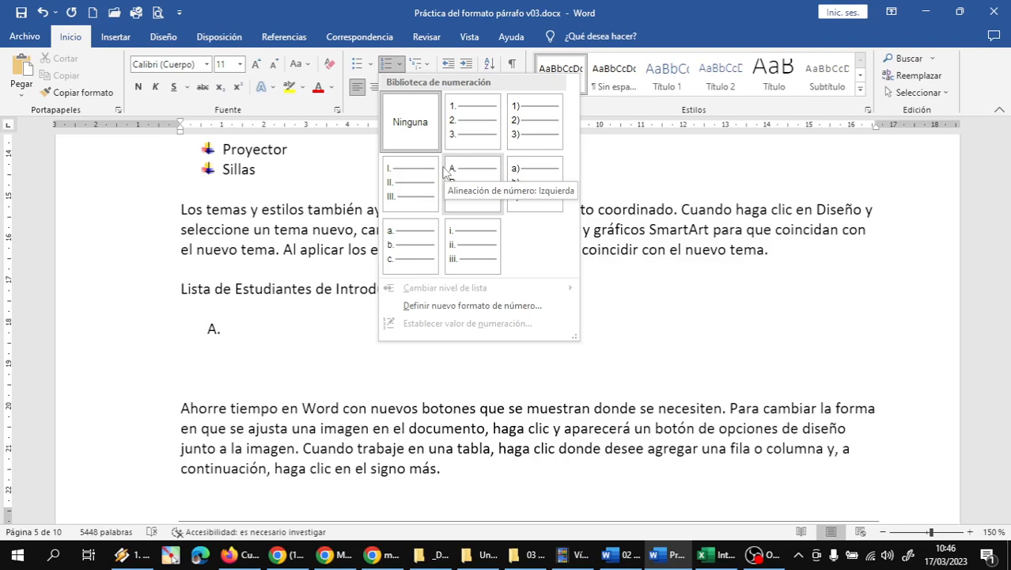
# Step: Apply the '1. 2. 3.' numbering format to the line under the students heading
pyautogui.click(477, 131)
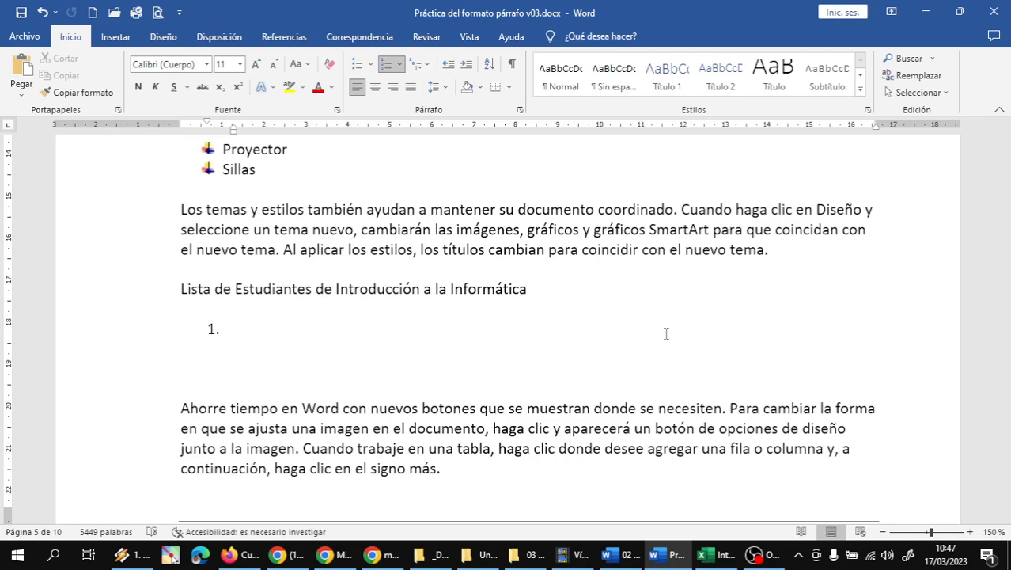
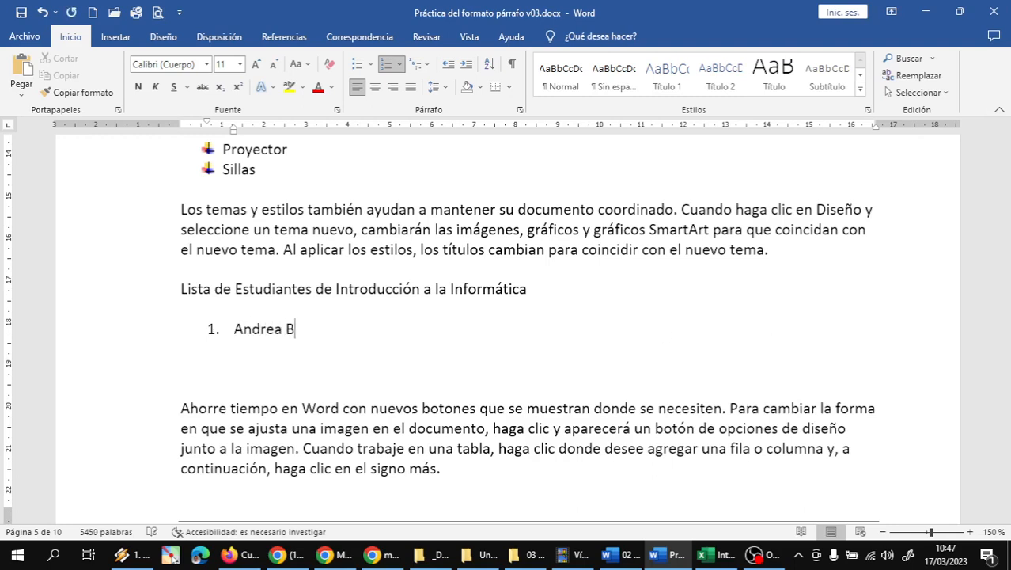
# Step: Enter the first three student names as numbered items 1 to 3
pyautogui.press('Return')
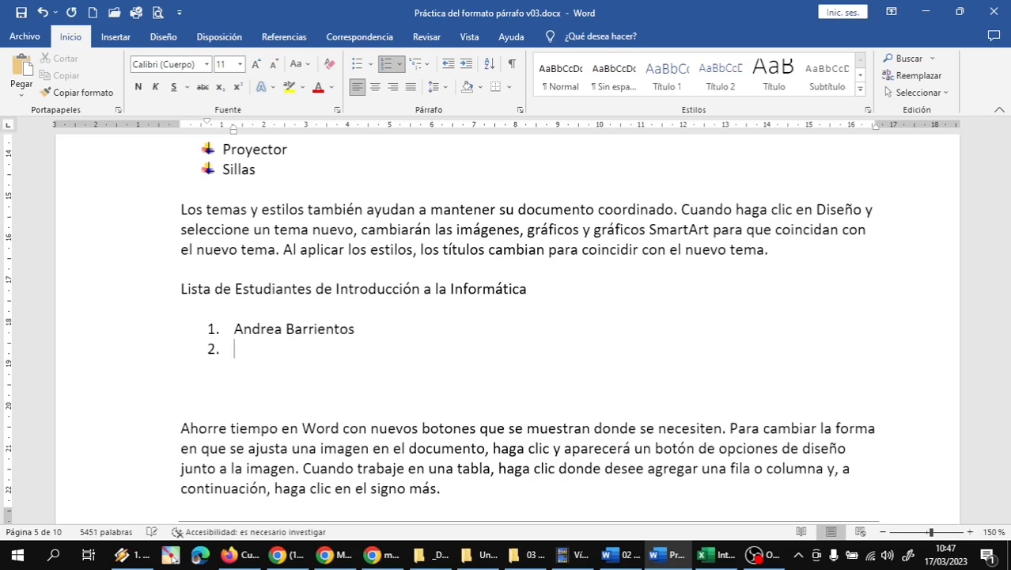
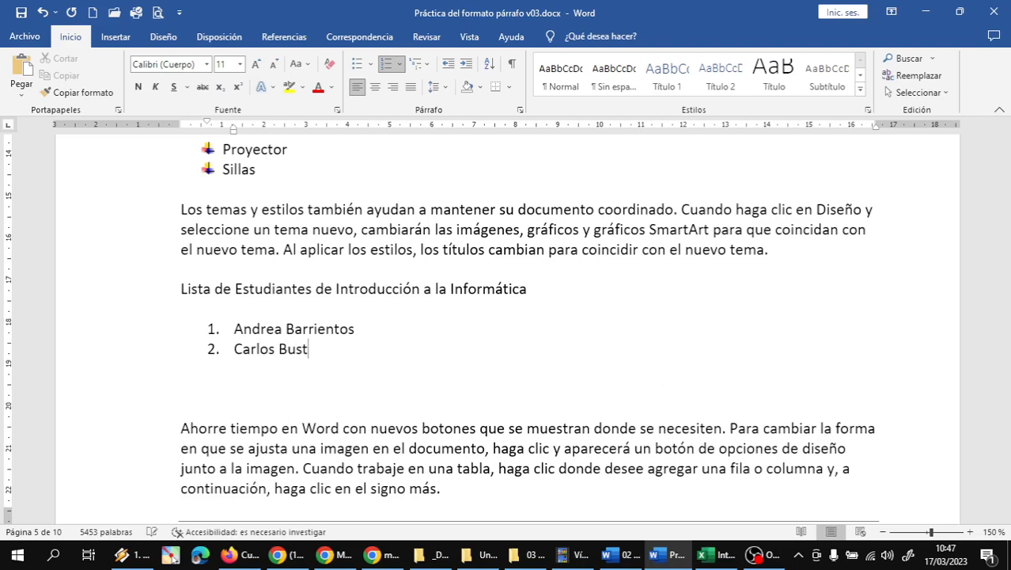
pyautogui.press('Return')
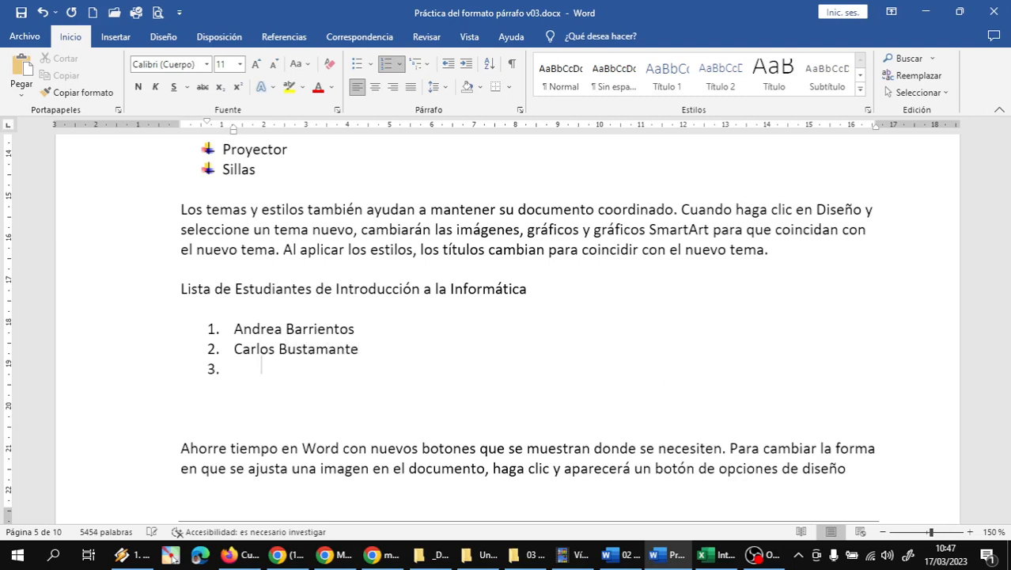
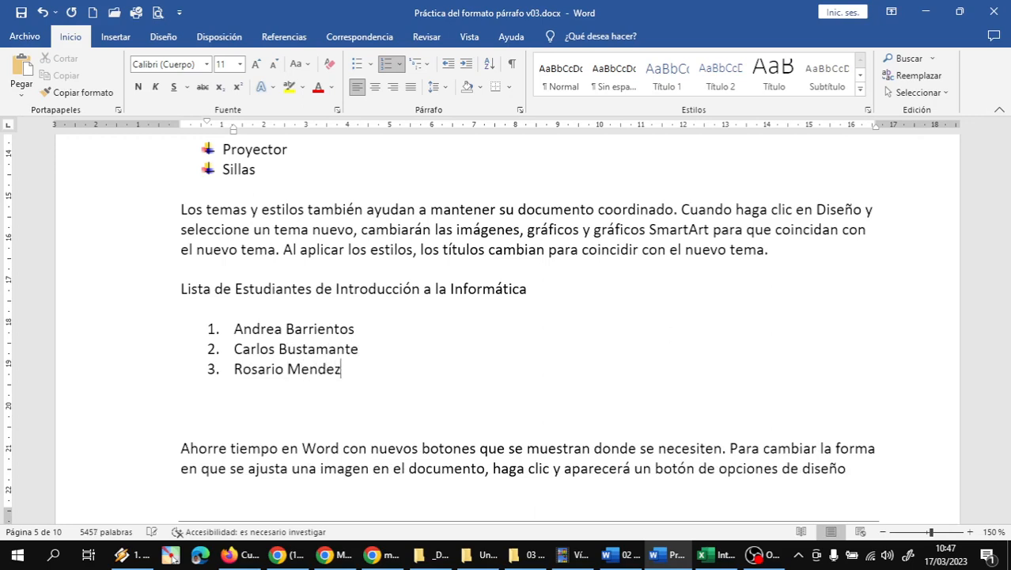
pyautogui.press('Return')
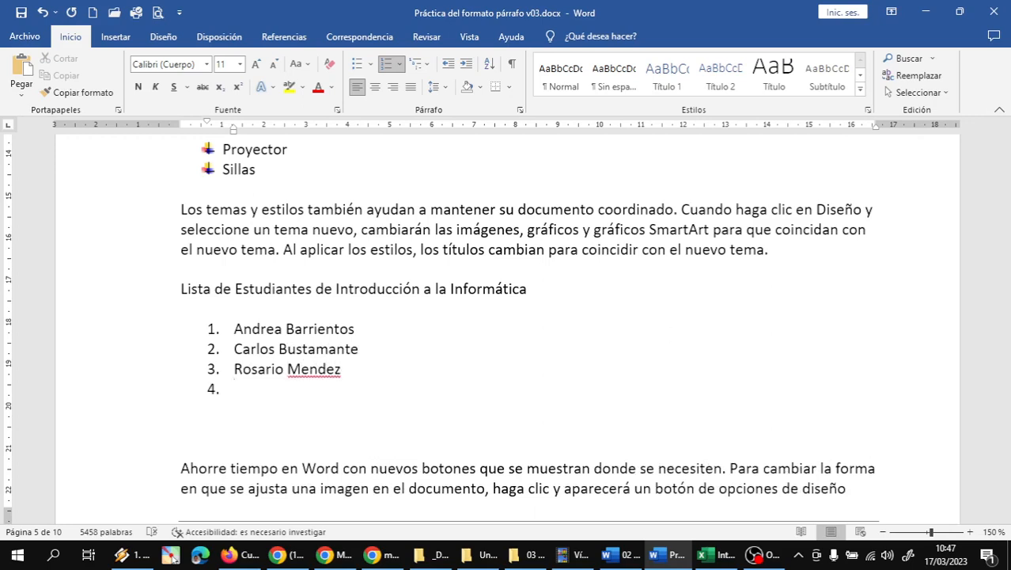
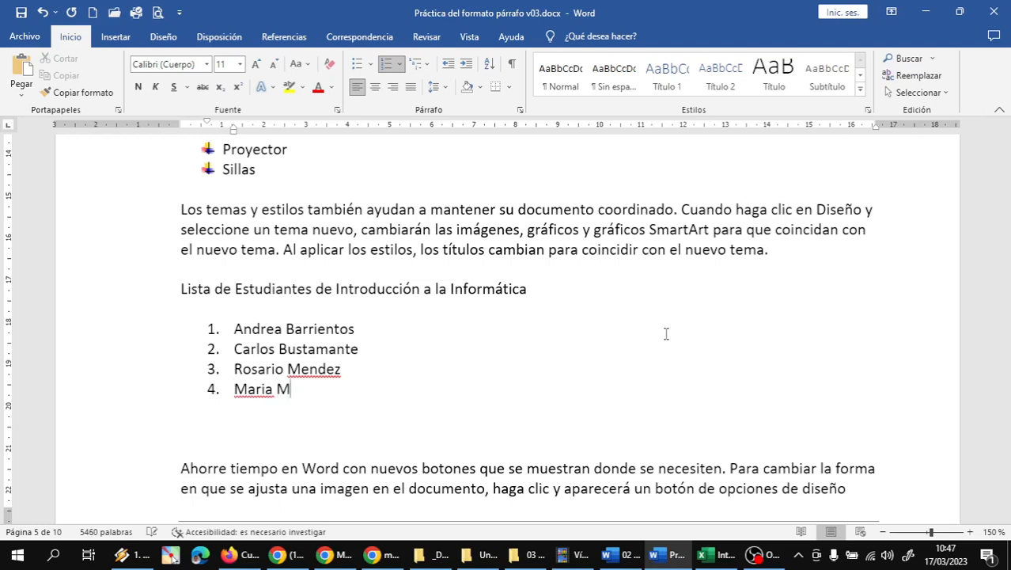
# Step: Add four more student names as numbered items 4 to 7
pyautogui.press('Return')
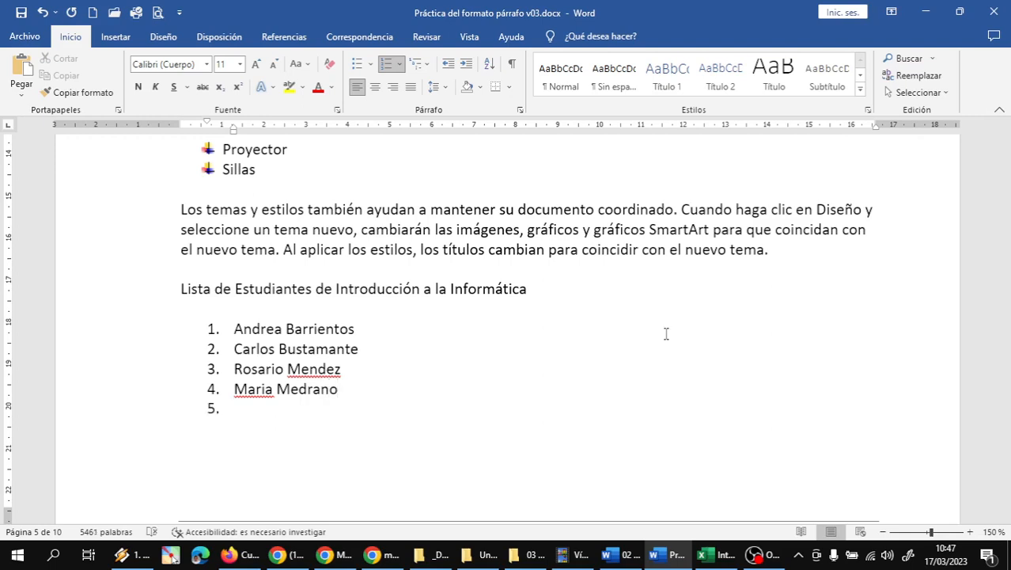
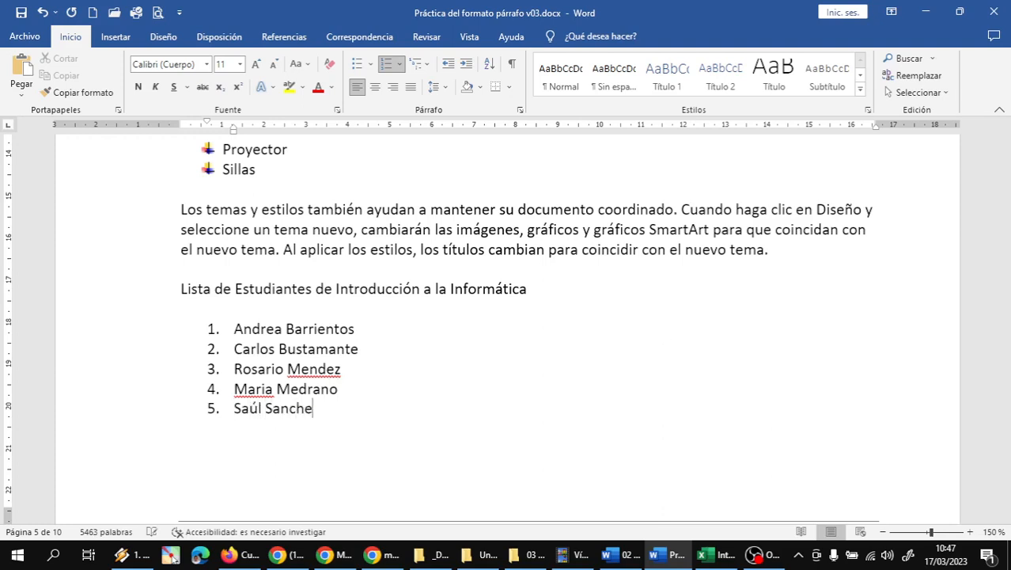
pyautogui.press('Return')
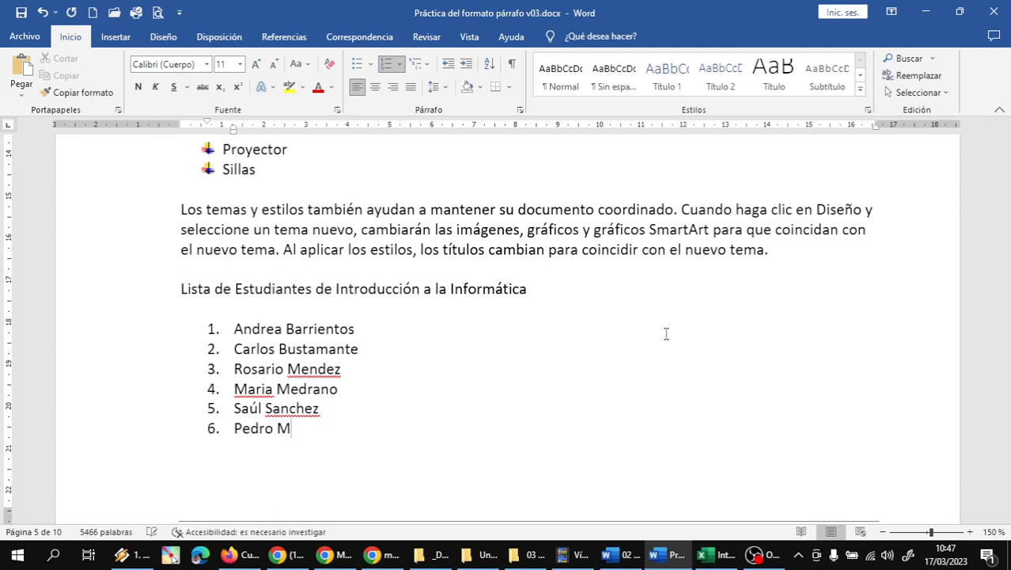
pyautogui.press('Return')
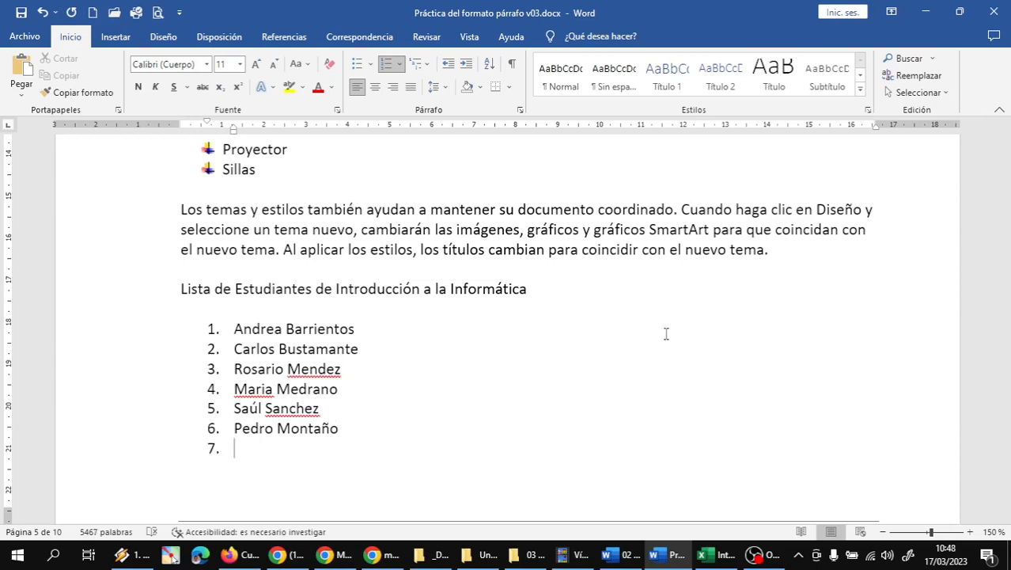
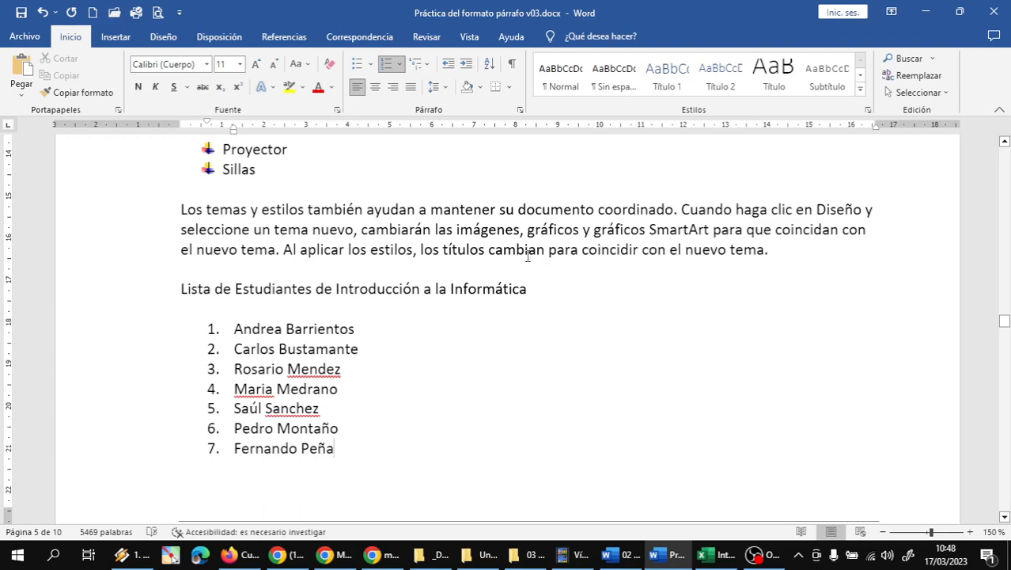
# Step: Push the paragraph below the student list onto the next page with a page break
pyautogui.scroll(-3, 546, 252)
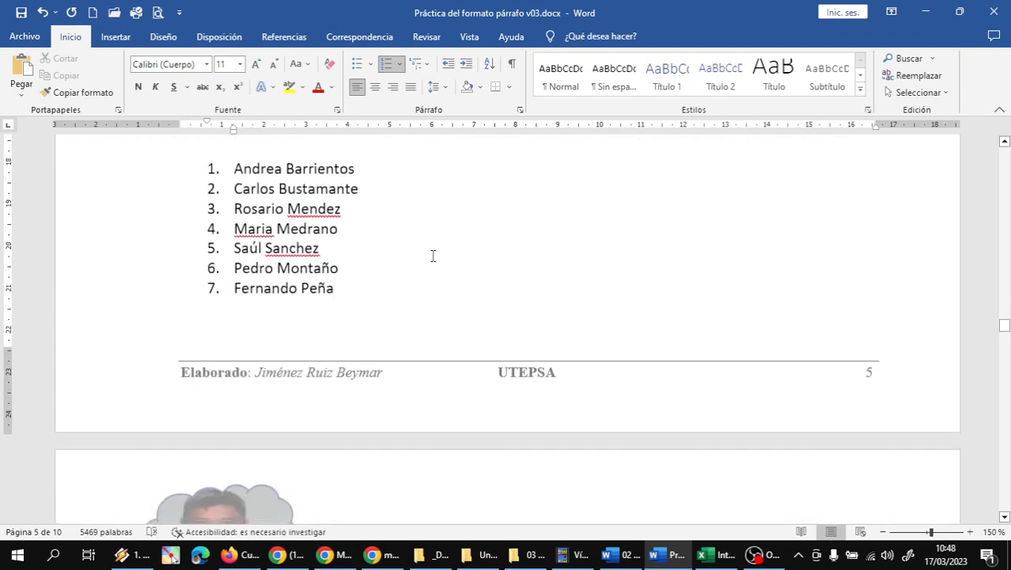
pyautogui.click(217, 332)
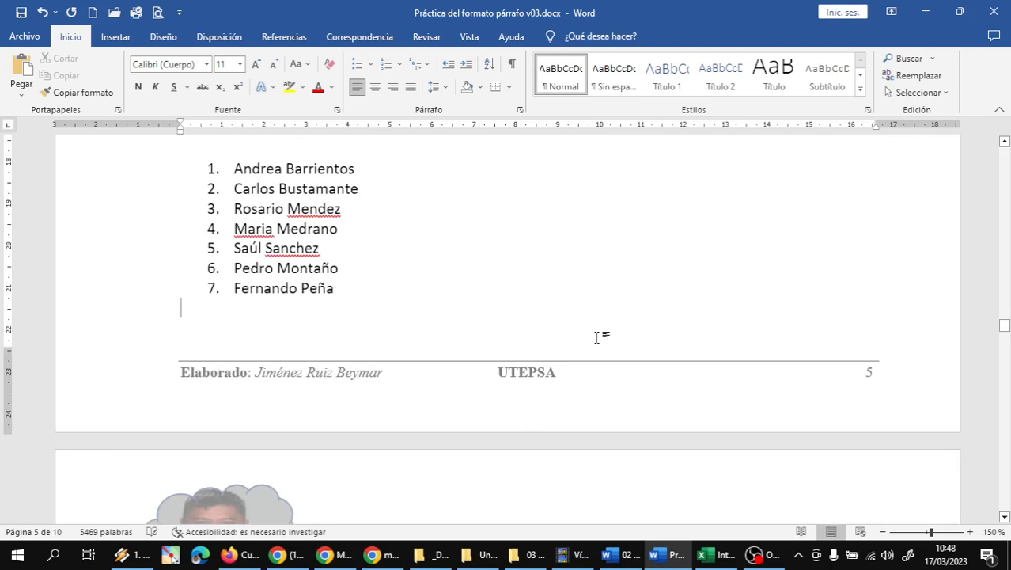
pyautogui.write('Ahorre tiempo en Word con nuevos botones que se muestran donde se necesiten. Para cambiar la forma en que se ajusta una imagen en el documento, haga clic y aparecerá un botón de opciones de diseño')
pyautogui.hotkey('ctrl', 'Return')
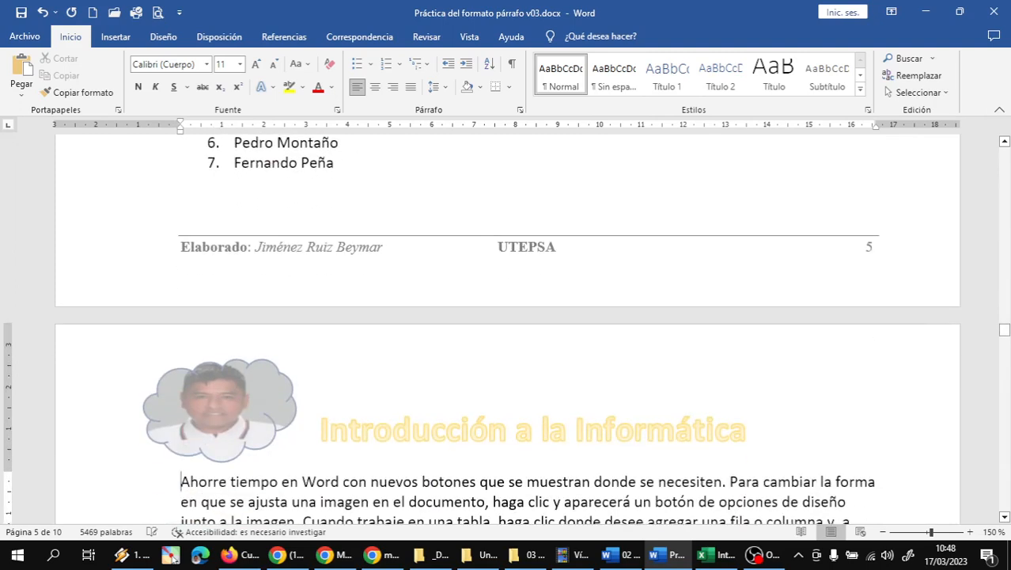
pyautogui.scroll(5, 475, 342)
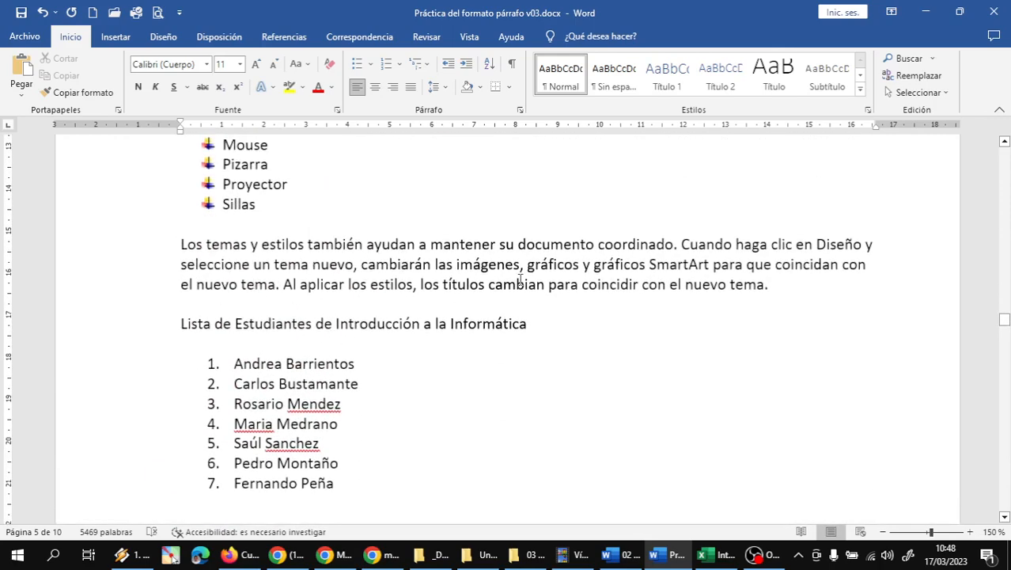
pyautogui.scroll(-1, 549, 285)
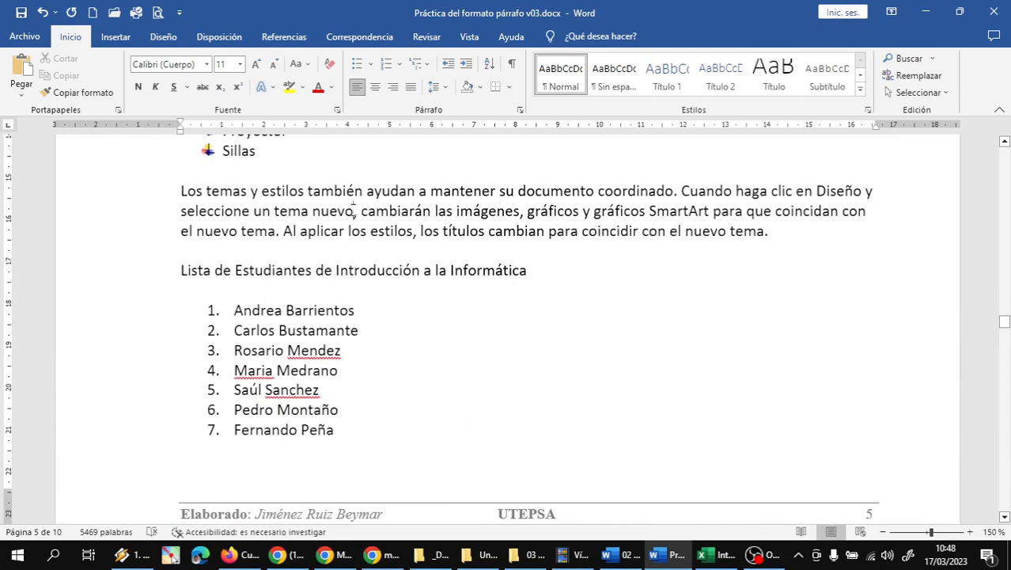
# Step: Delete the last sentence above the list so the paragraph ends at 'el nuevo tema.'
pyautogui.moveTo(277, 231); pyautogui.dragTo(764, 236)
pyautogui.press('Delete')
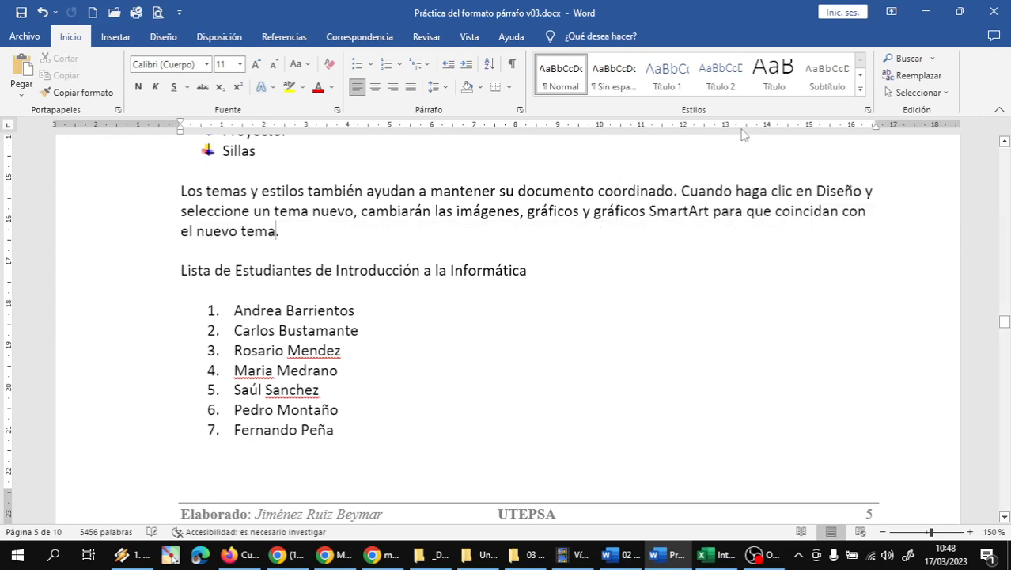
pyautogui.scroll(1, 522, 271)
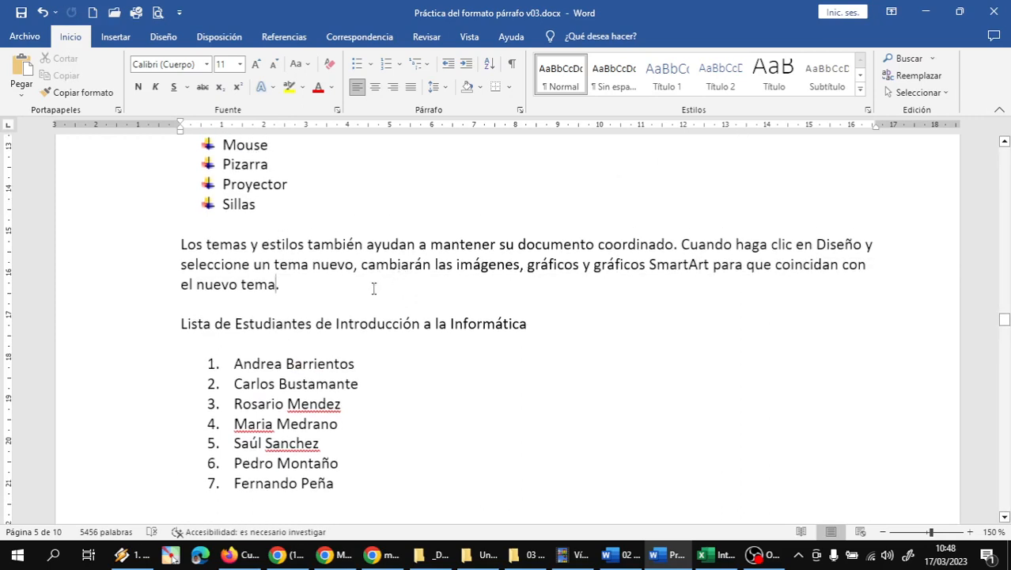
pyautogui.scroll(-2, 403, 296)
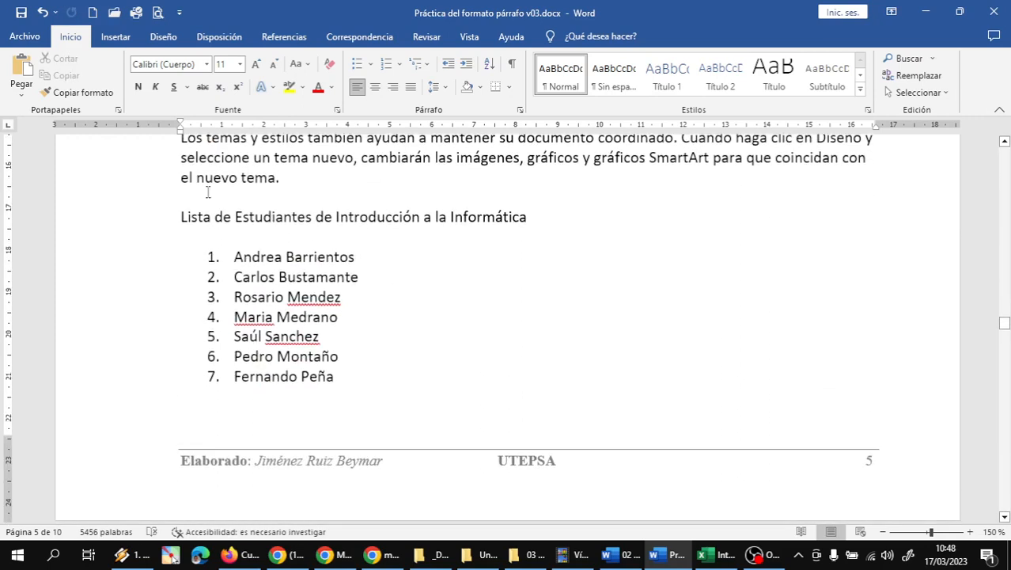
# Step: Give the student list heading a blue text effect and set it to 12 pt
pyautogui.click(120, 220)
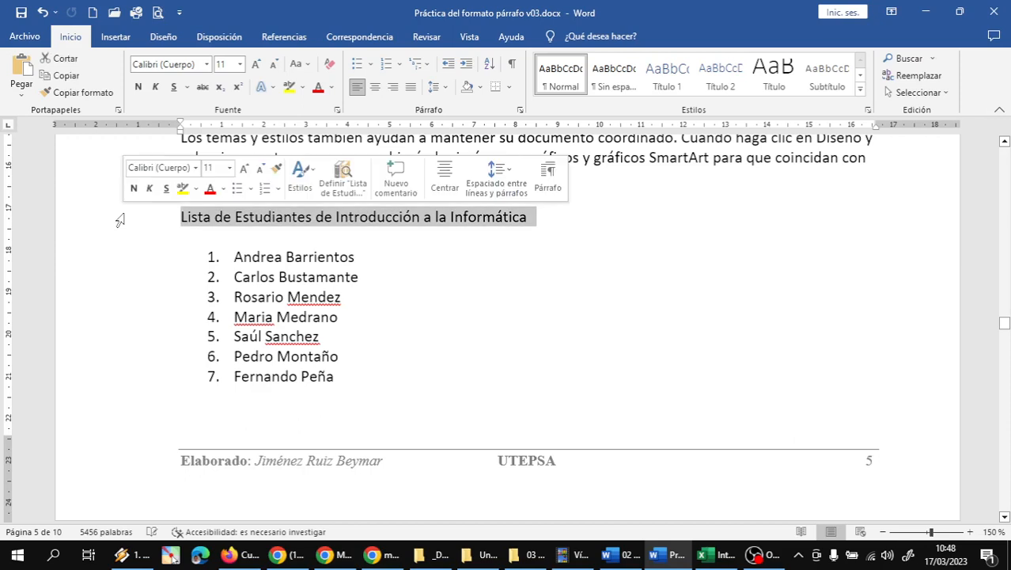
pyautogui.click(273, 87)
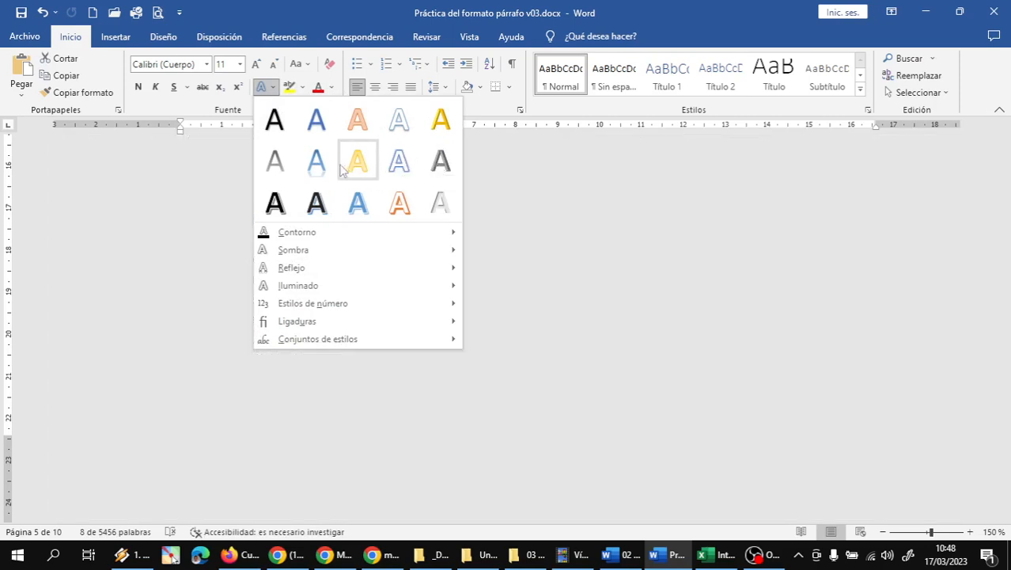
pyautogui.click(311, 165)
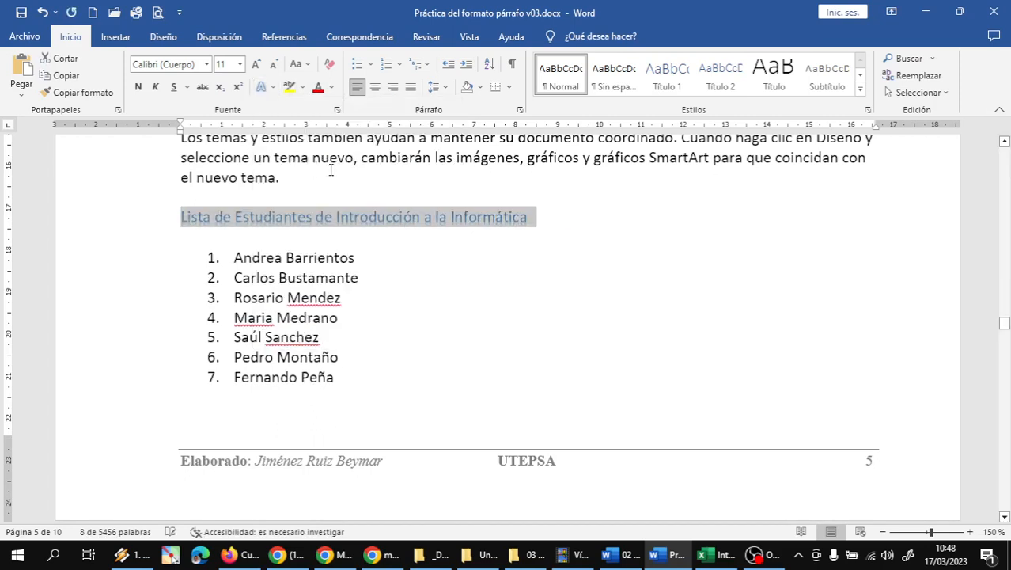
pyautogui.click(257, 64)
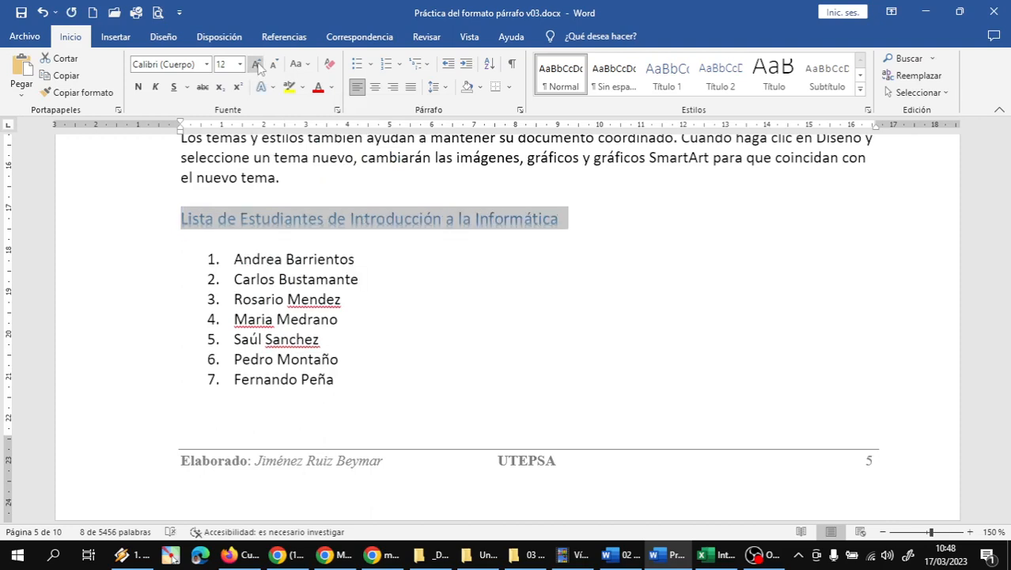
pyautogui.click(257, 64)
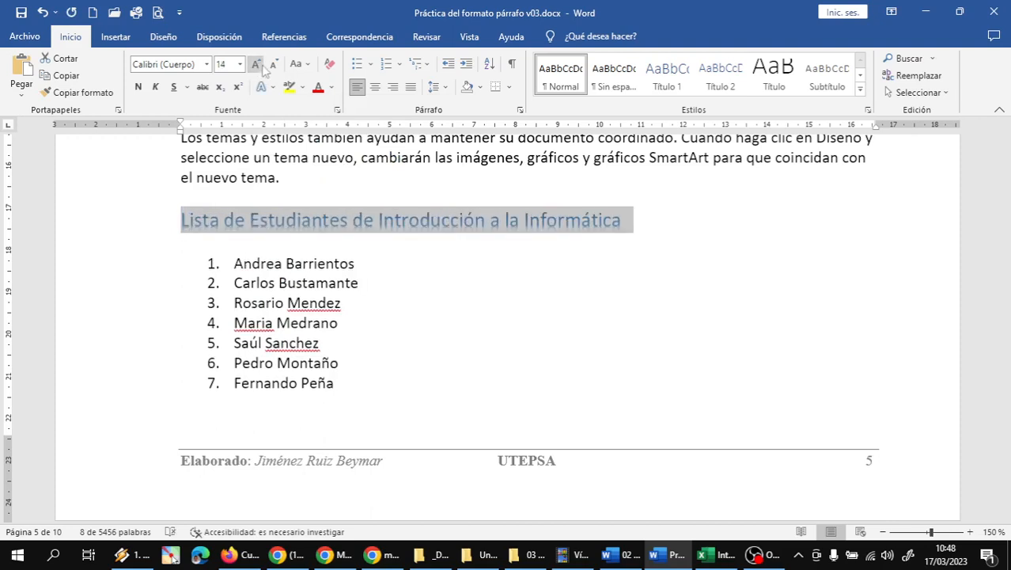
pyautogui.click(273, 65)
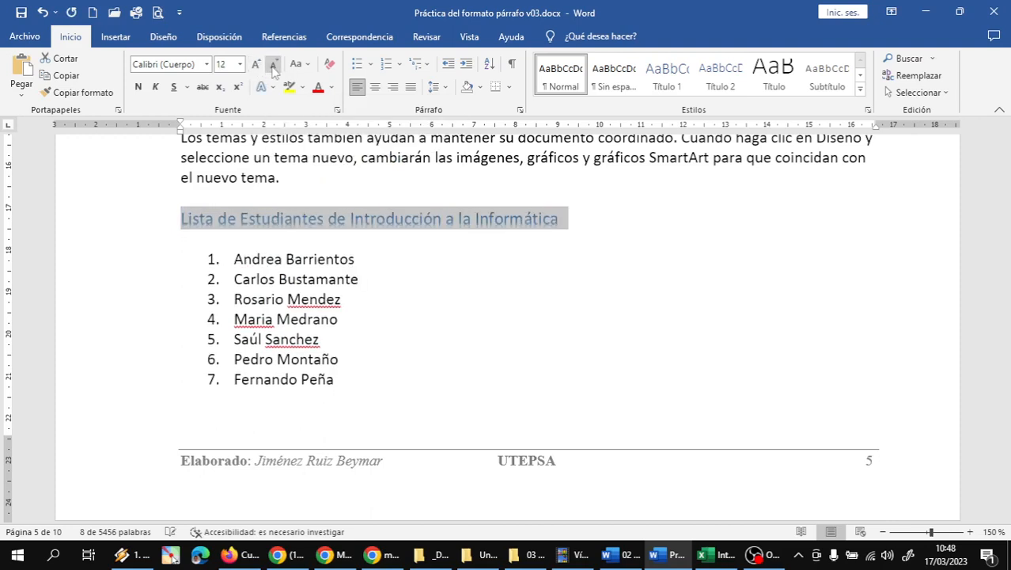
pyautogui.click(468, 281)
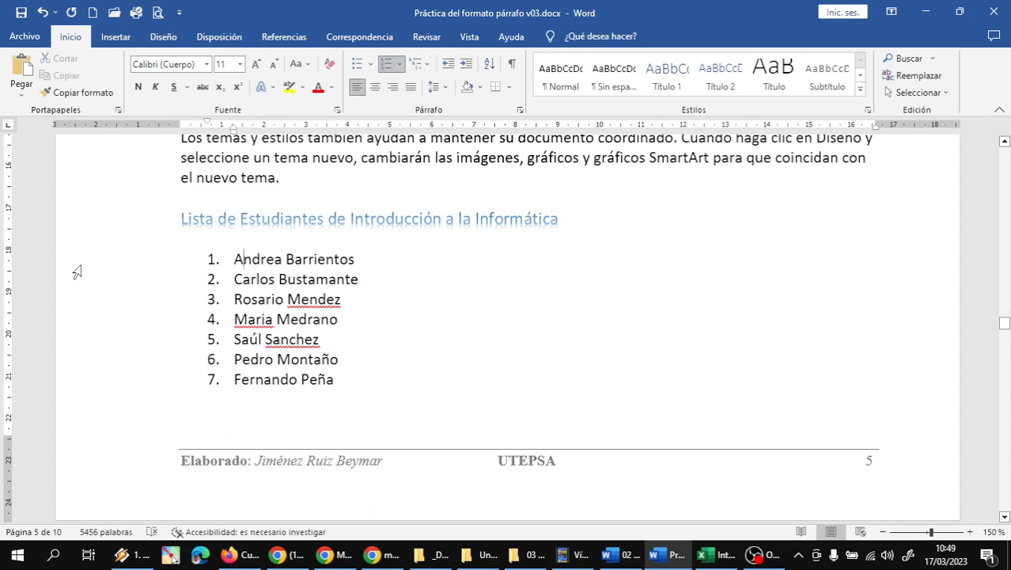
# Step: Shift the list numbers left and pull the seven names closer to their numbers
pyautogui.moveTo(75, 263); pyautogui.dragTo(65, 378)
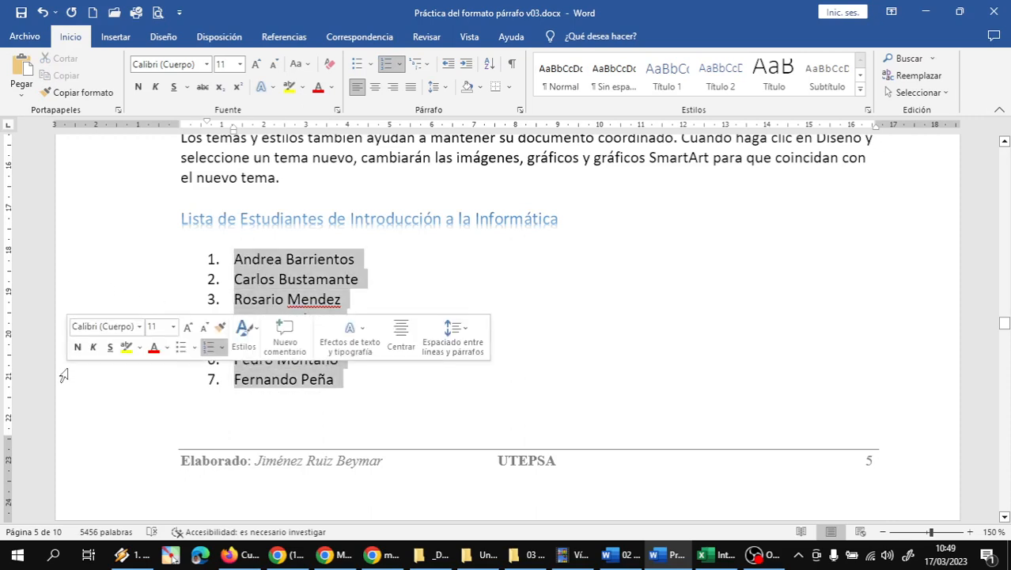
pyautogui.moveTo(207, 125); pyautogui.dragTo(200, 125)
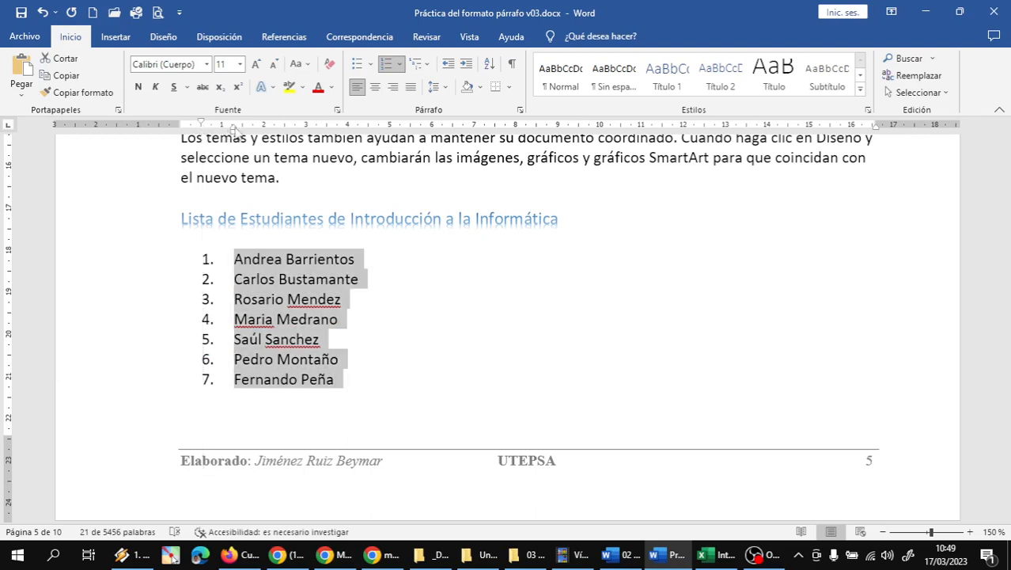
pyautogui.moveTo(234, 129); pyautogui.dragTo(224, 129)
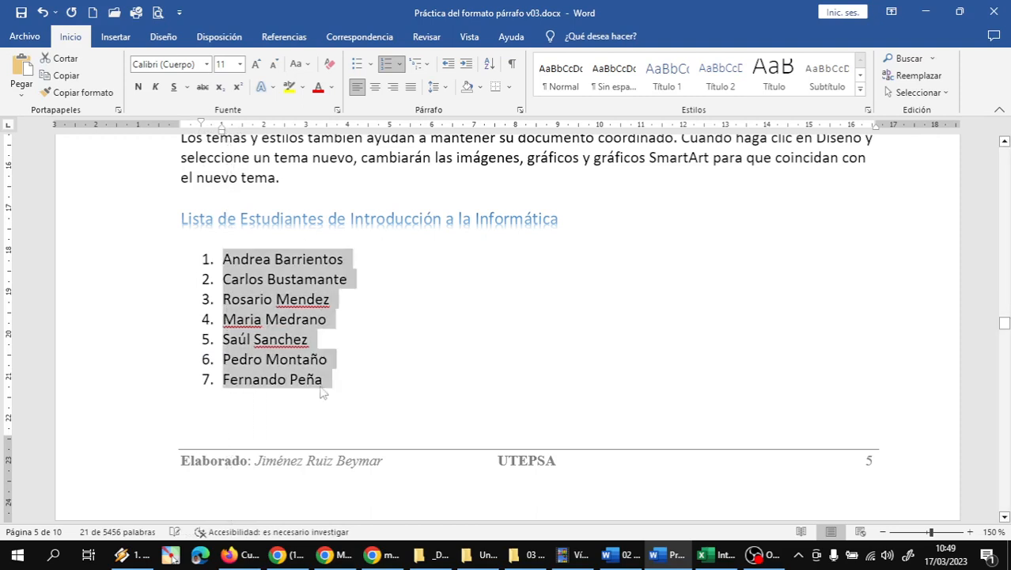
pyautogui.click(286, 388)
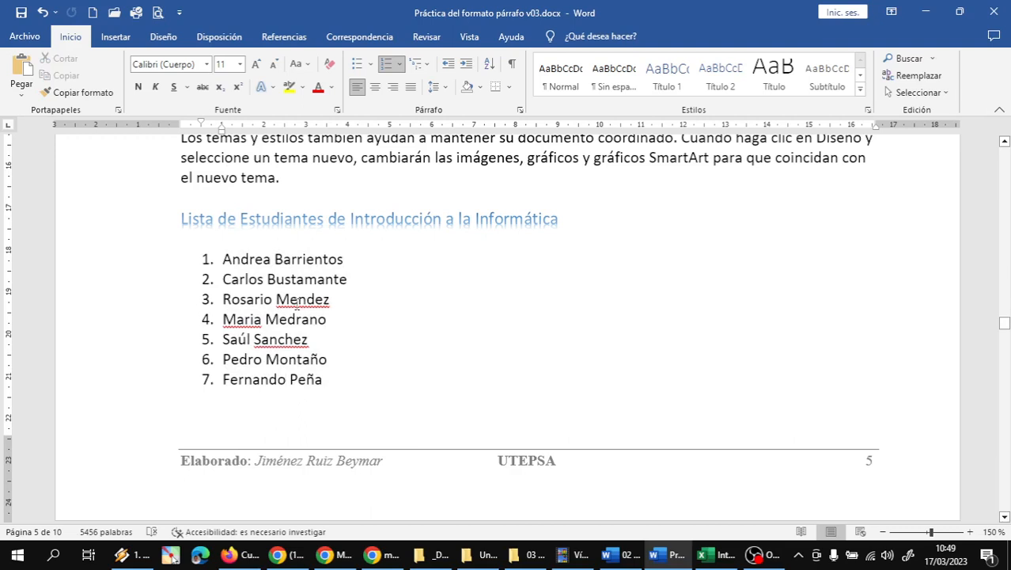
# Step: Fix the accents on the third surname, fourth first name and fifth surname
pyautogui.rightClick(298, 298)
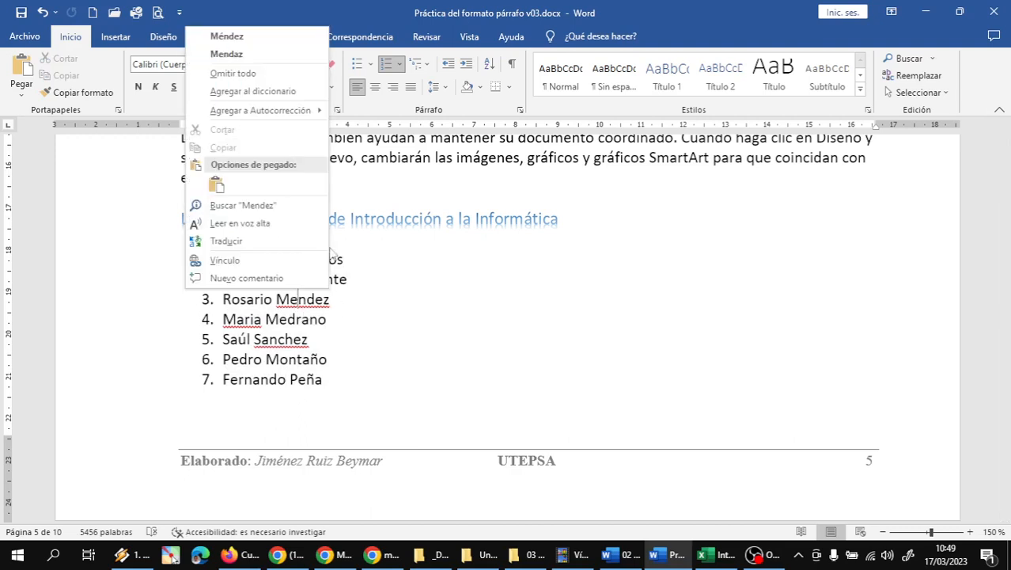
pyautogui.press('Escape')
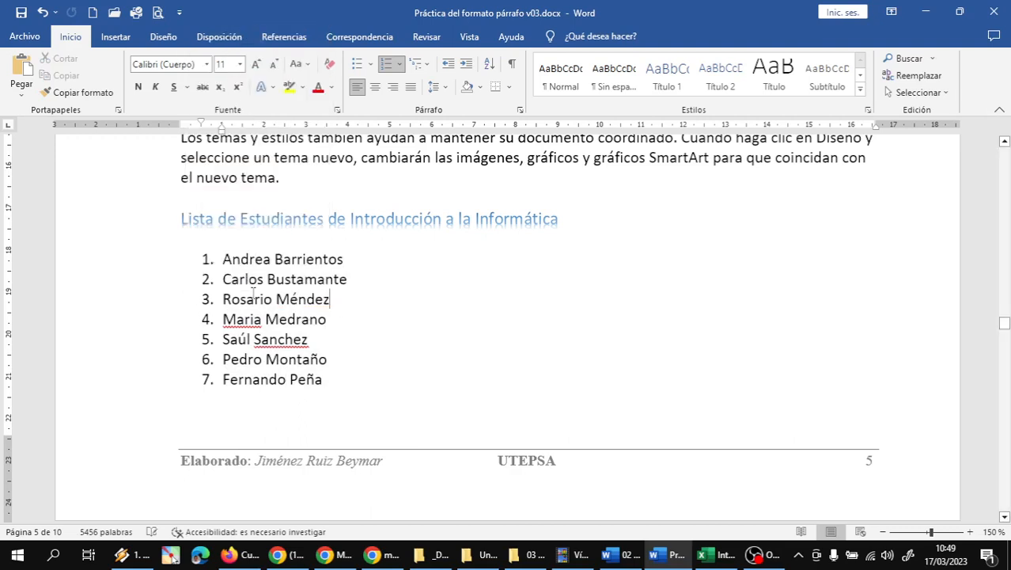
pyautogui.rightClick(241, 320)
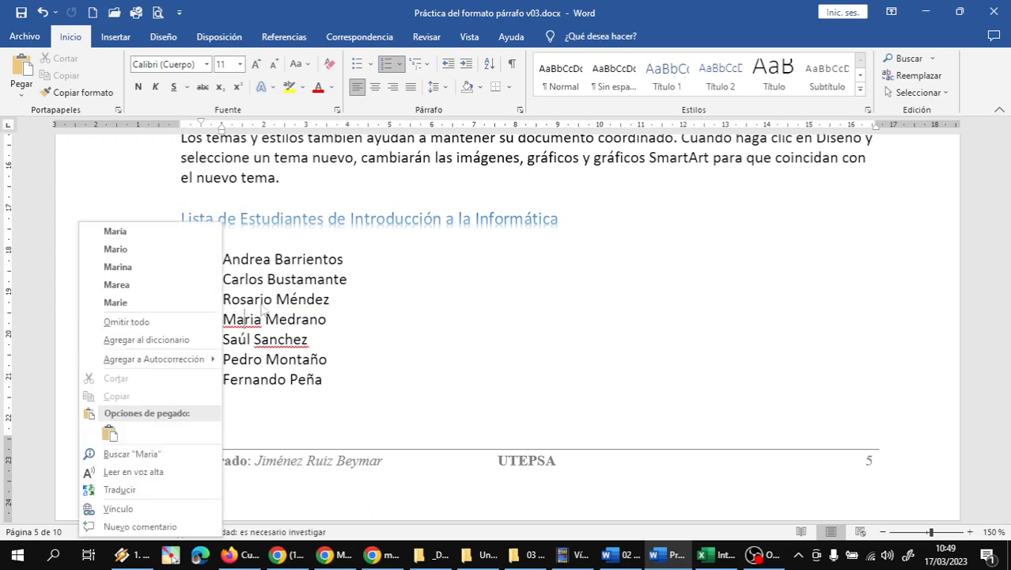
pyautogui.click(158, 233)
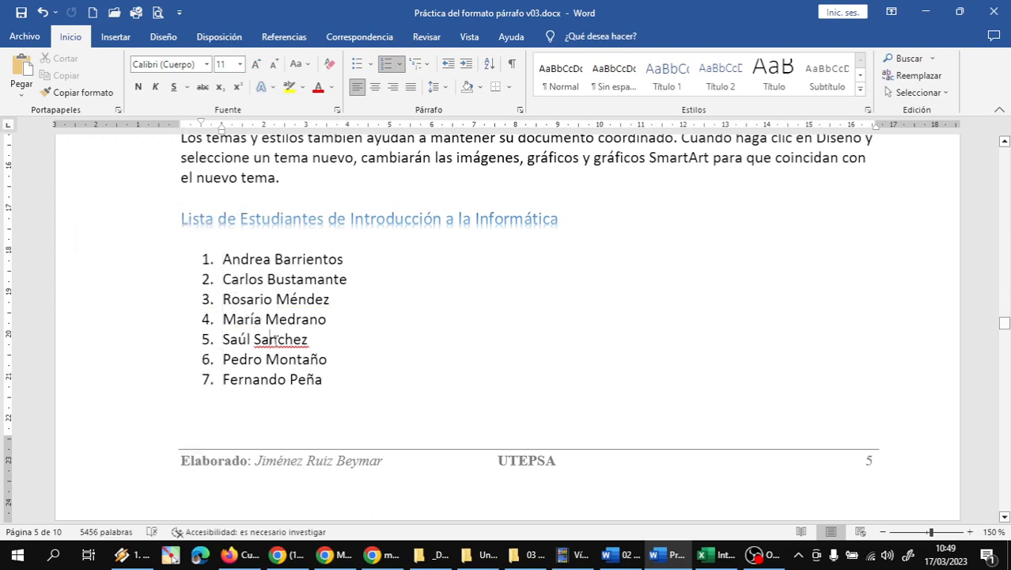
pyautogui.rightClick(277, 339)
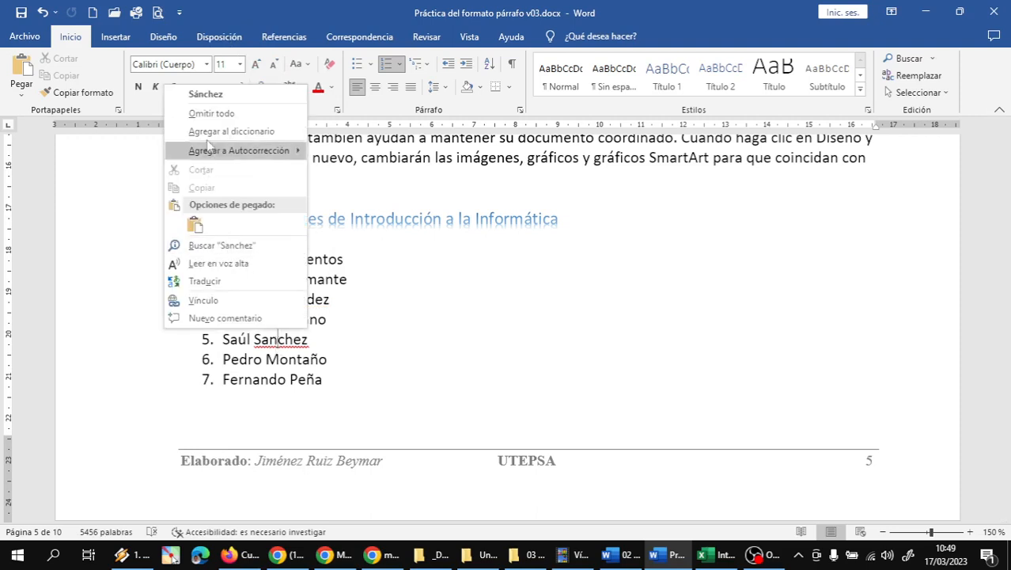
pyautogui.click(215, 96)
pyautogui.click(334, 385)
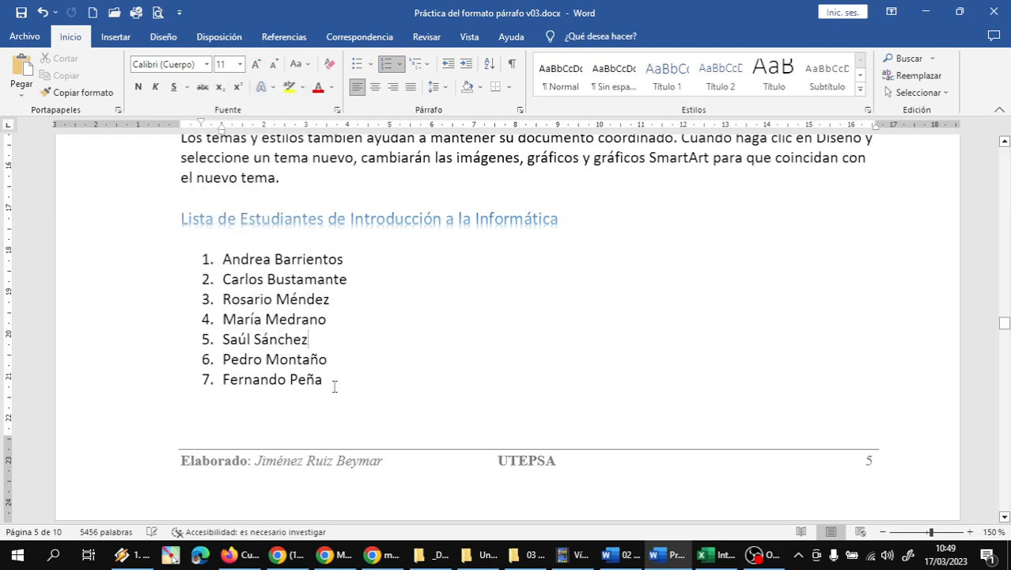
pyautogui.click(293, 406)
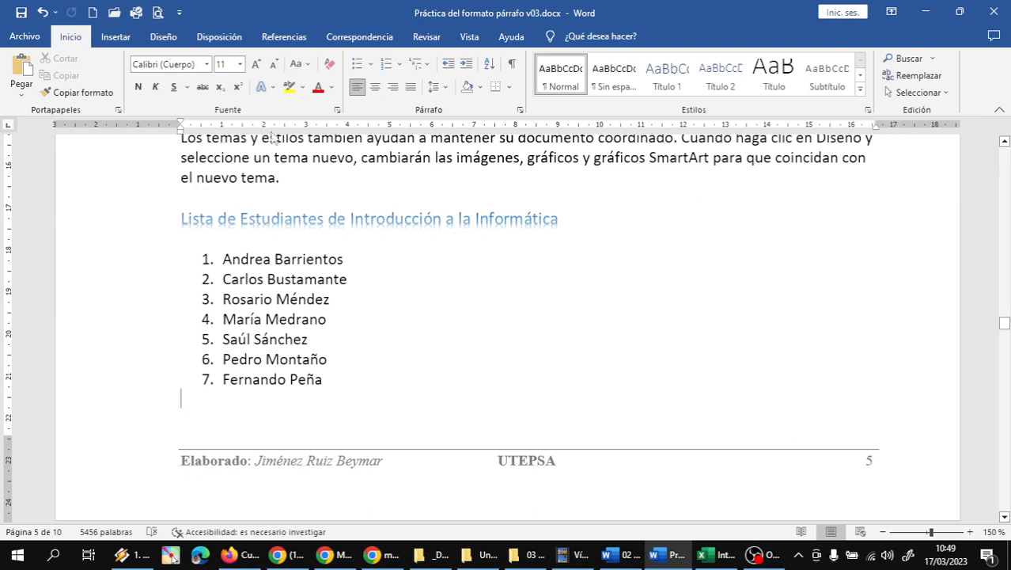
# Step: Sort all seven student names in descending order using Ordenar
pyautogui.moveTo(121, 269); pyautogui.dragTo(130, 387)
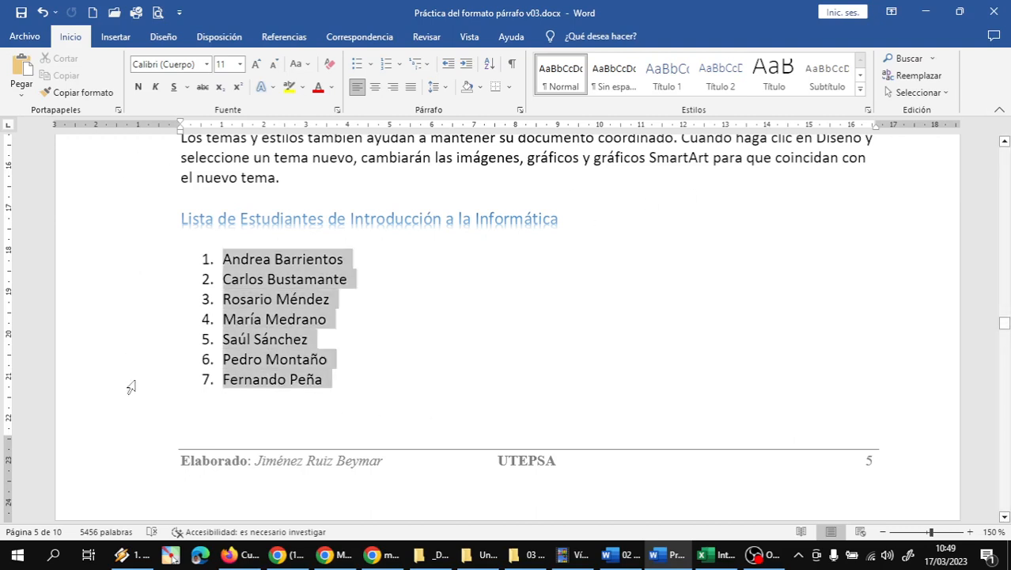
pyautogui.click(489, 63)
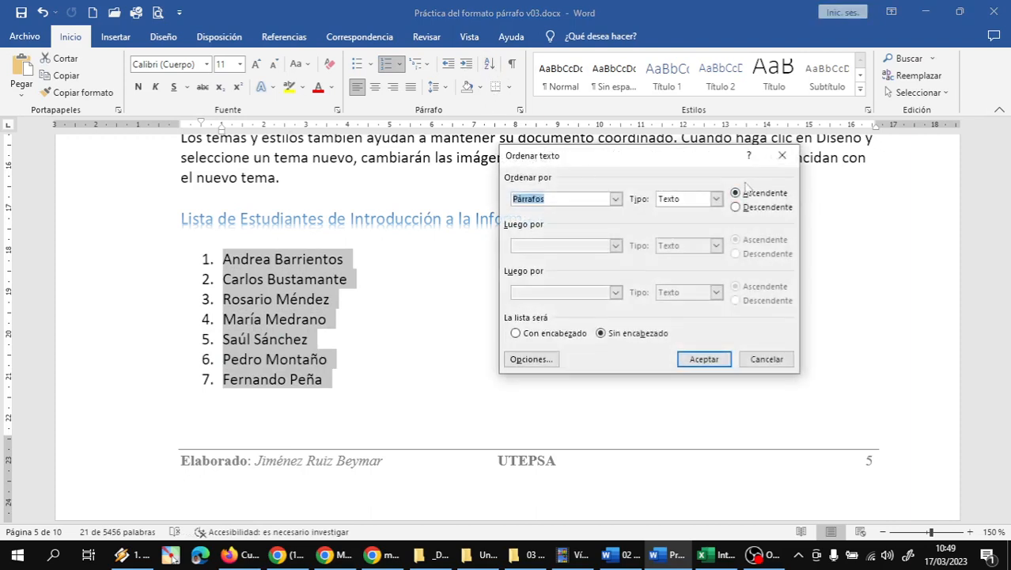
pyautogui.click(737, 208)
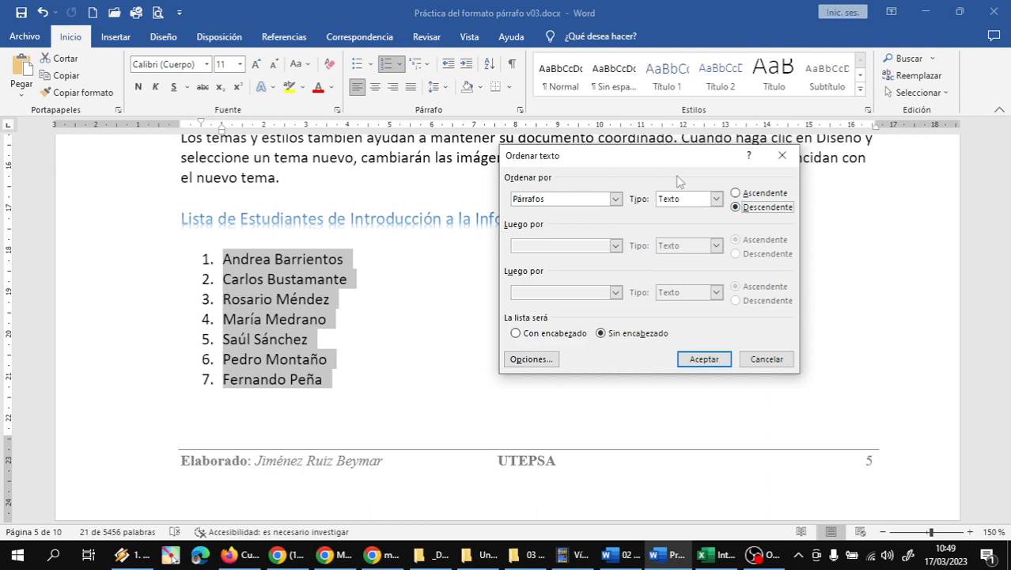
pyautogui.click(688, 360)
pyautogui.click(284, 353)
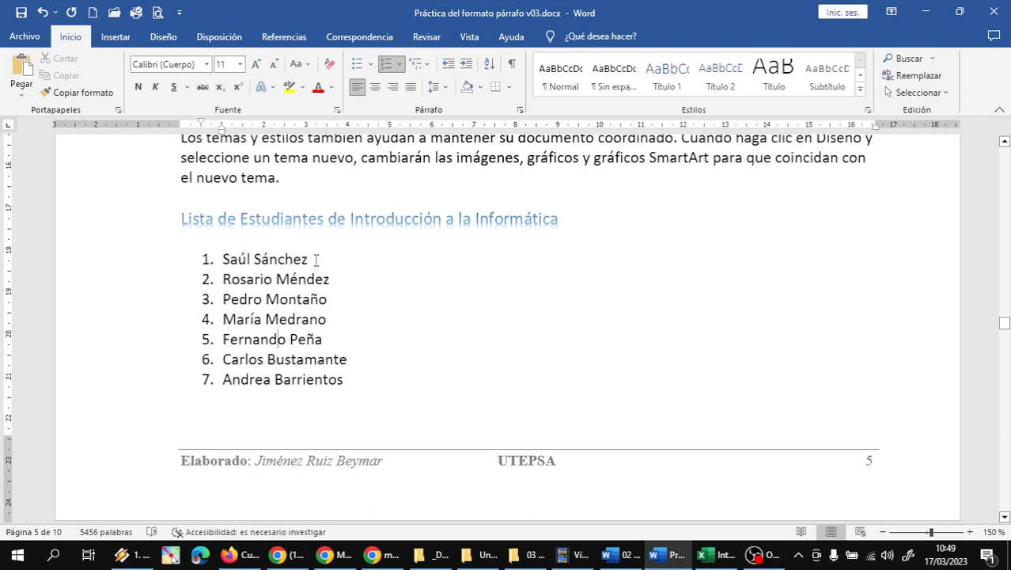
# Step: Insert the new student's full name as item 3 after the second name
pyautogui.click(337, 280)
pyautogui.press('Return')
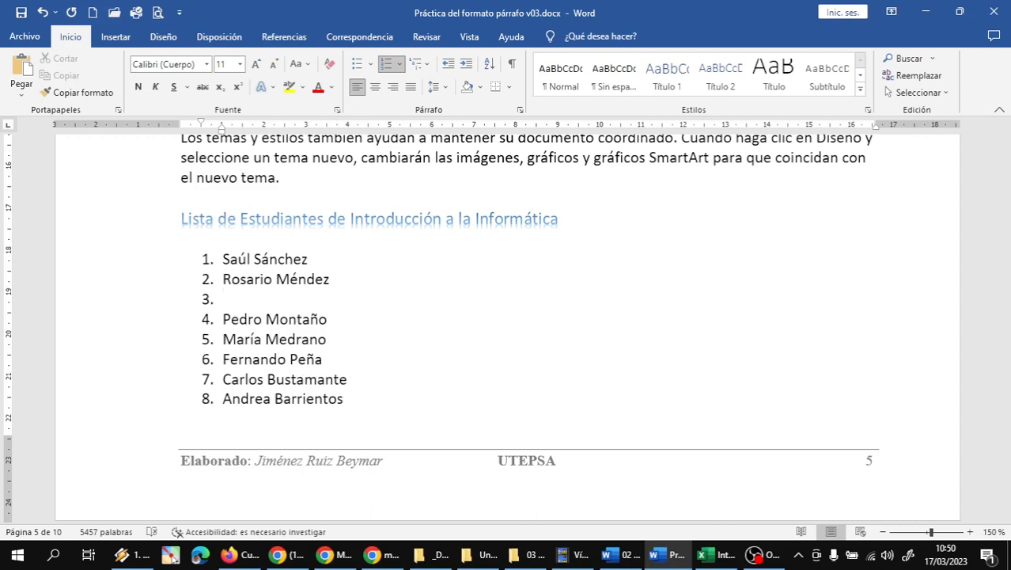
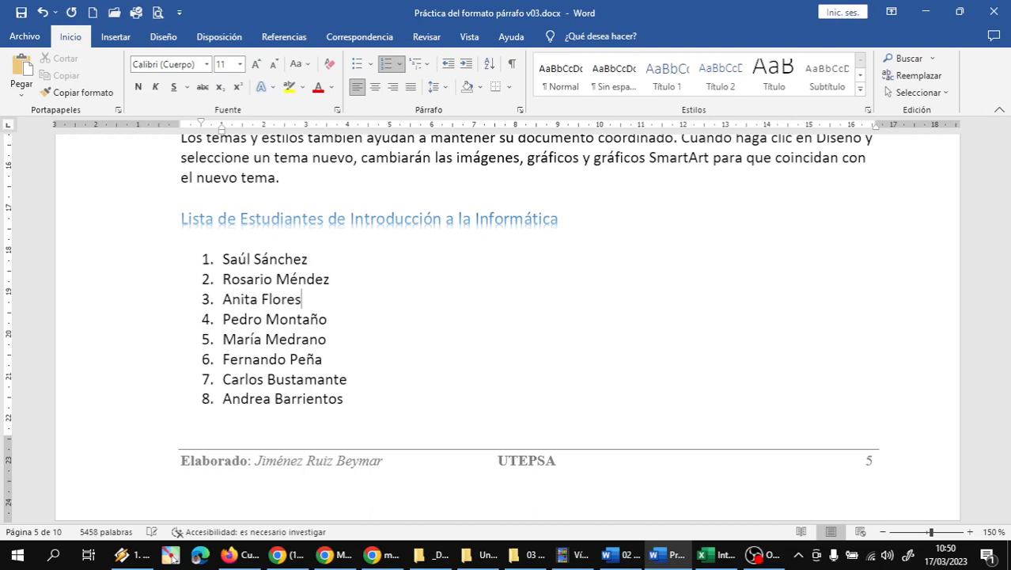
pyautogui.click(380, 343)
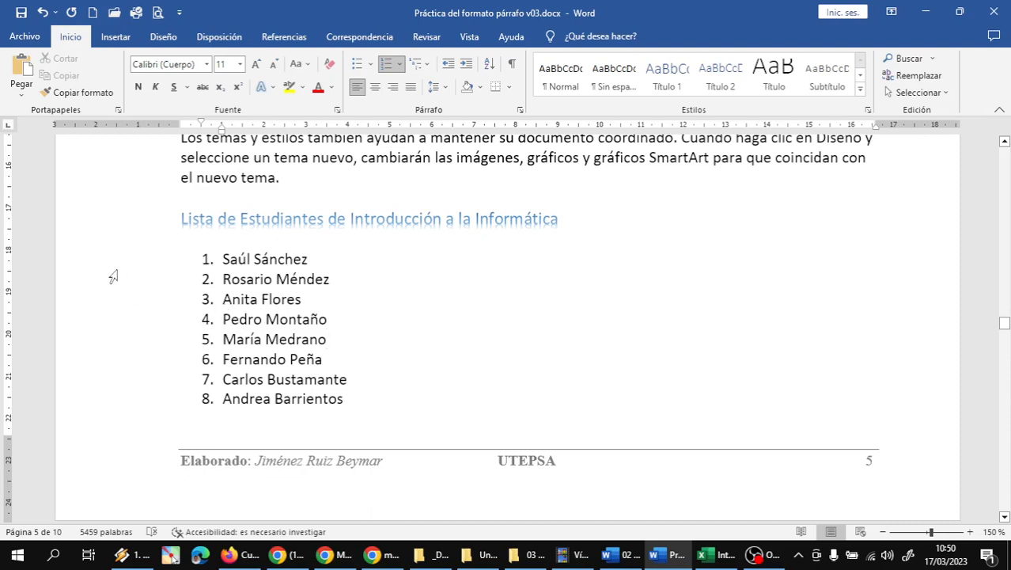
# Step: Re-sort all eight names with Ordenar, keeping Descendente
pyautogui.moveTo(113, 265); pyautogui.dragTo(110, 402)
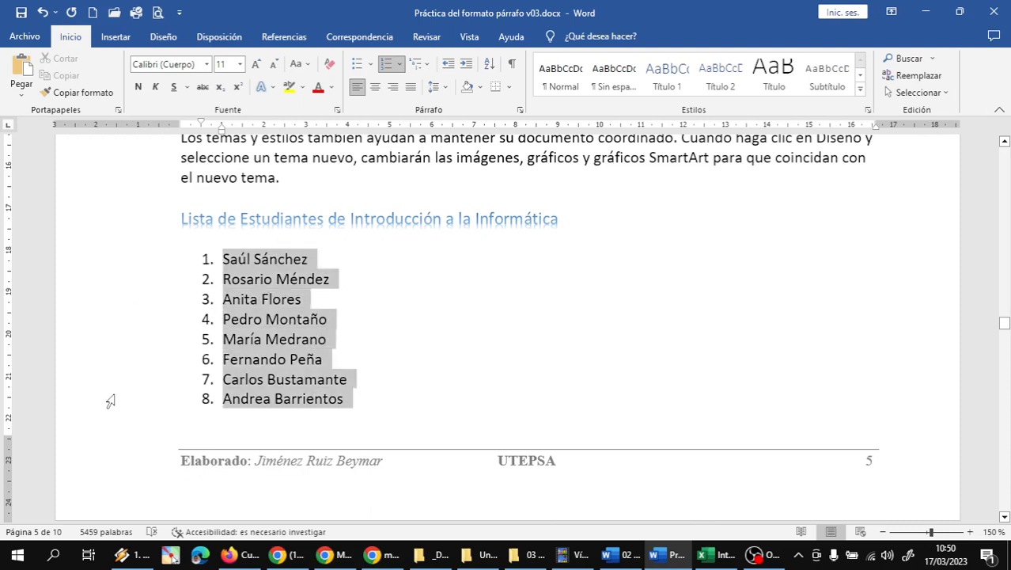
pyautogui.click(489, 64)
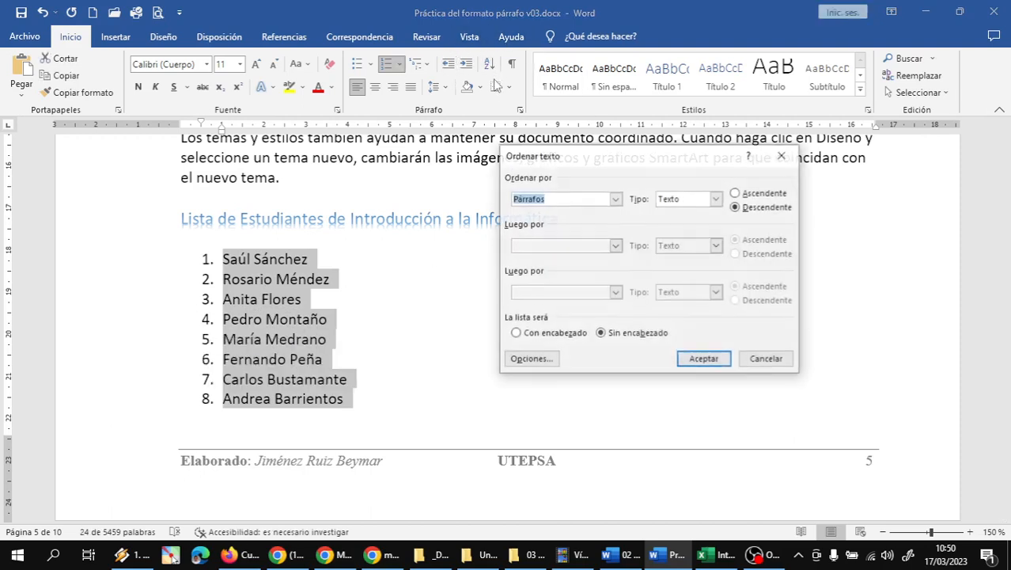
pyautogui.click(736, 207)
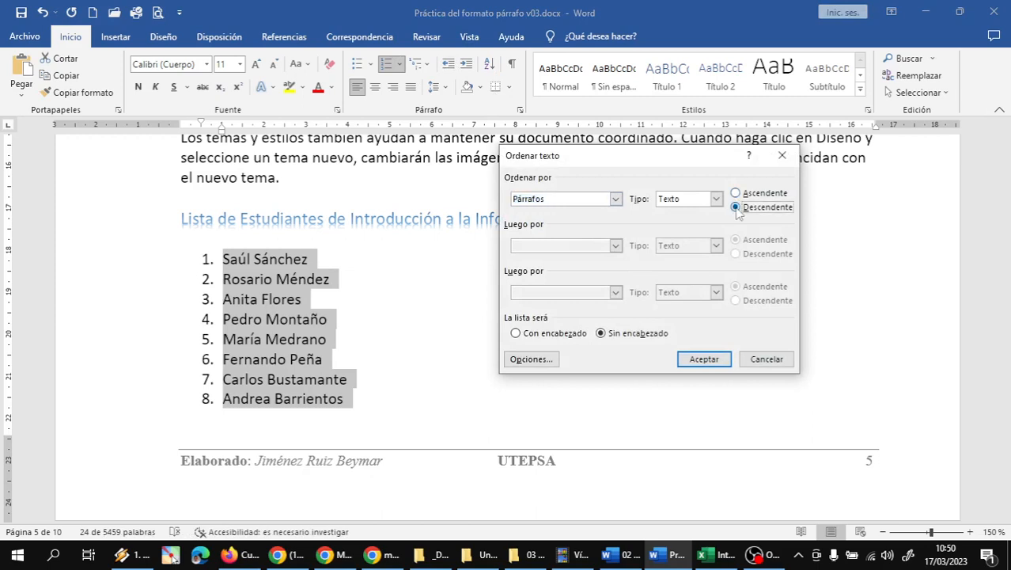
pyautogui.click(703, 359)
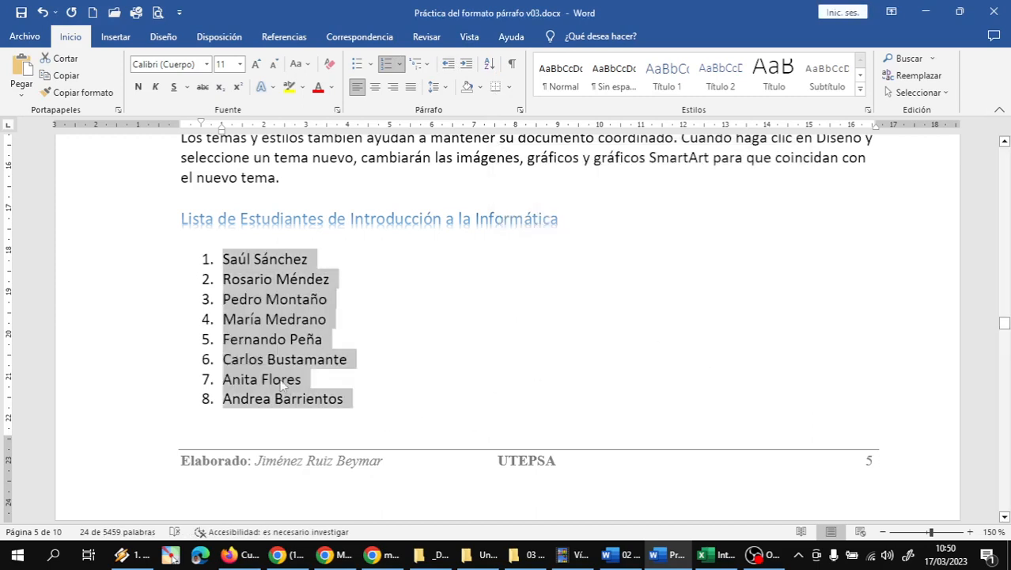
pyautogui.click(282, 381)
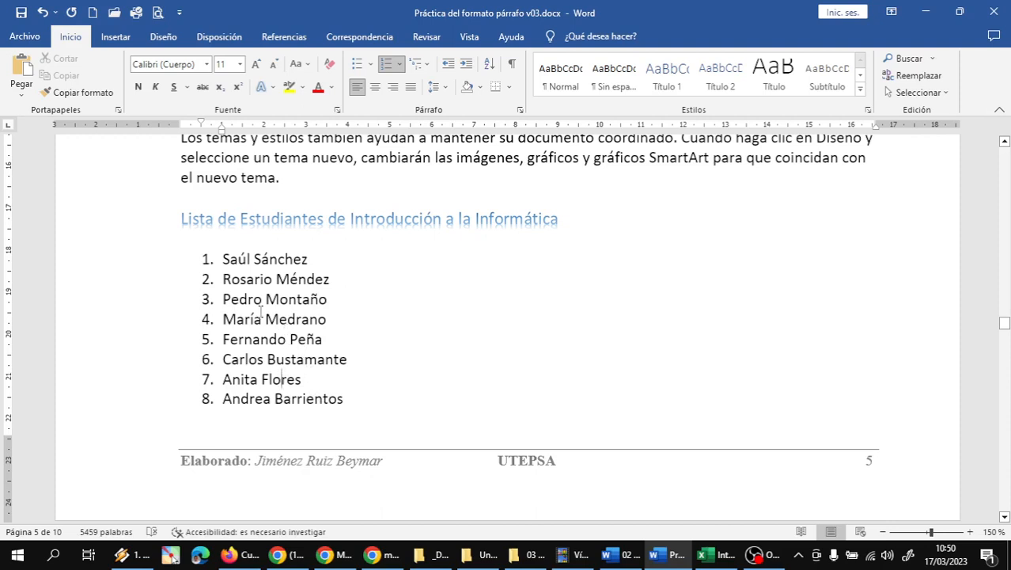
pyautogui.click(772, 558)
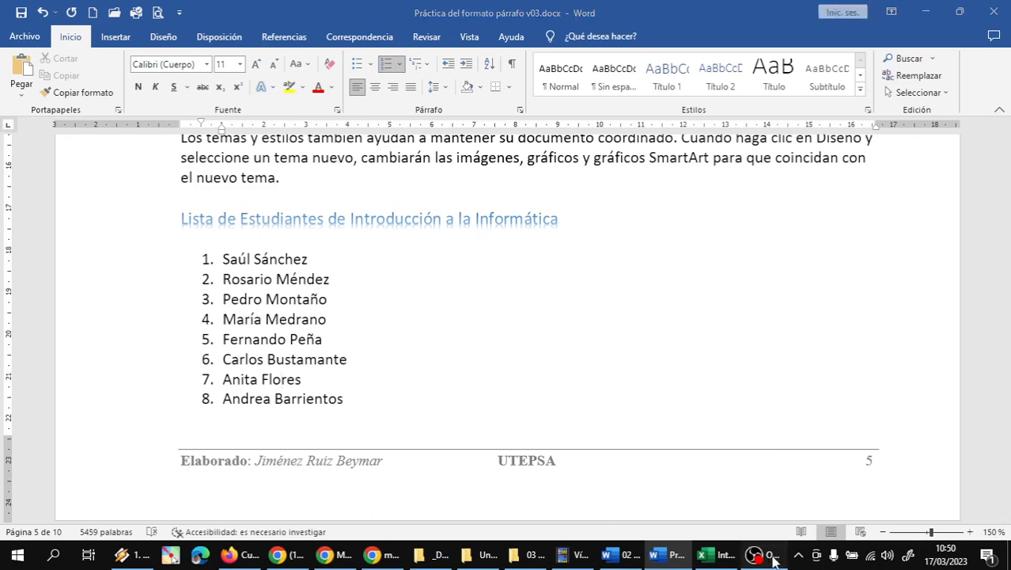
# Step: Add the title 'Especies de la Fauna Boliviana' with a new line below, and save
pyautogui.moveTo(668, 558)
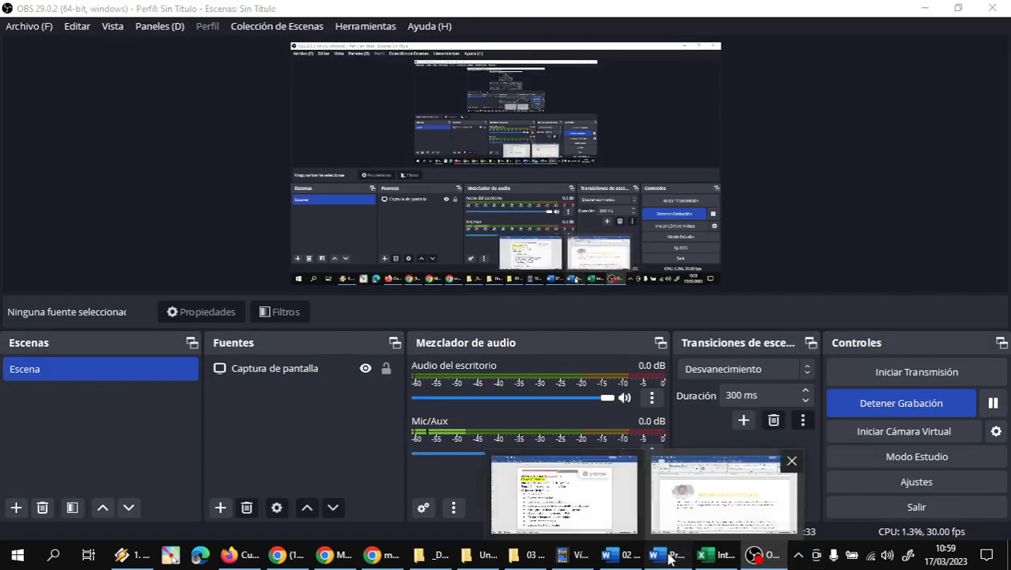
pyautogui.click(663, 492)
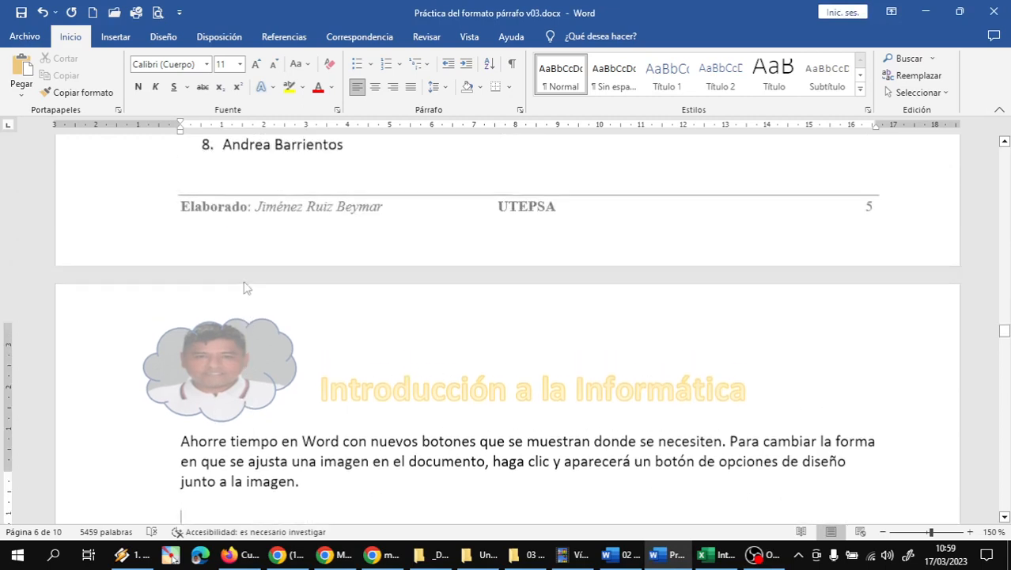
pyautogui.scroll(3, 246, 285)
pyautogui.scroll(-3, 245, 331)
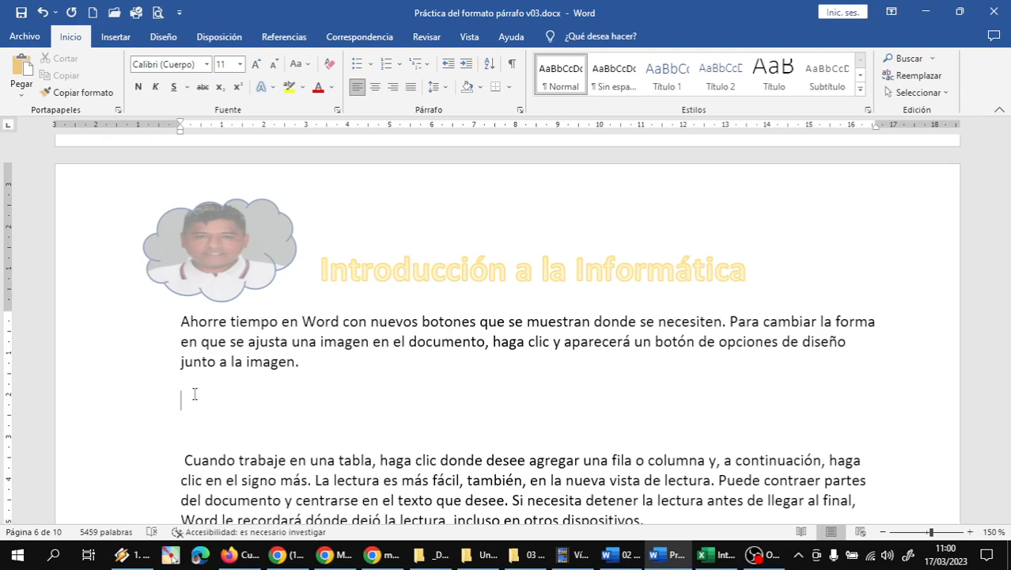
pyautogui.write('Especies de la Fa')
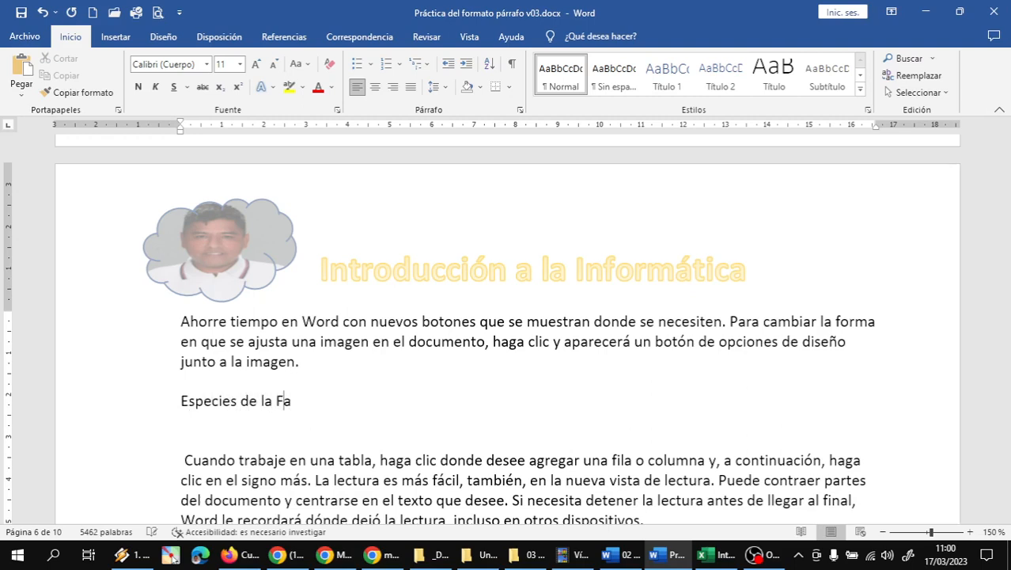
pyautogui.write('una Boliviana')
pyautogui.press('Return')
pyautogui.press('Return')
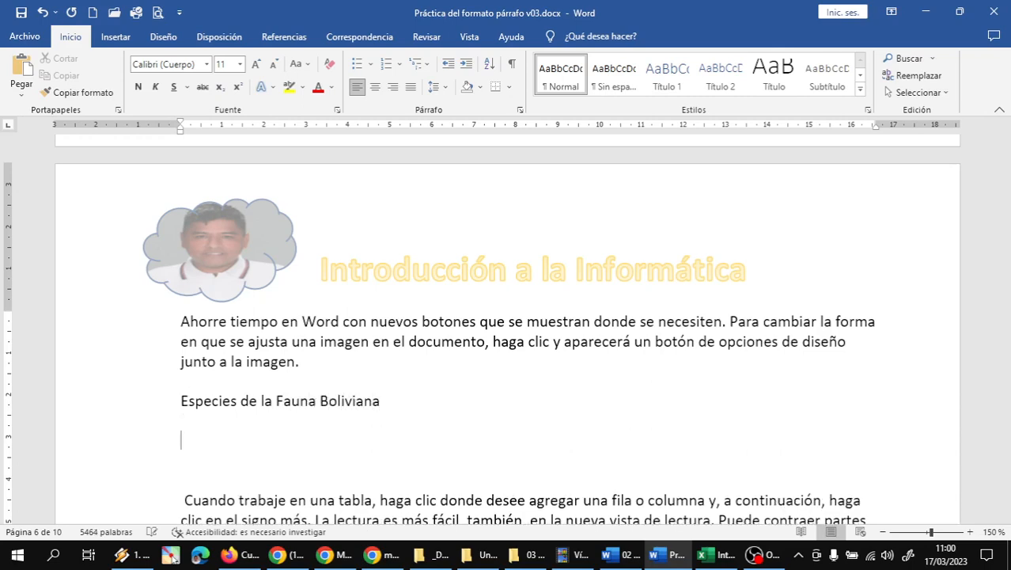
pyautogui.scroll(-3, 118, 414)
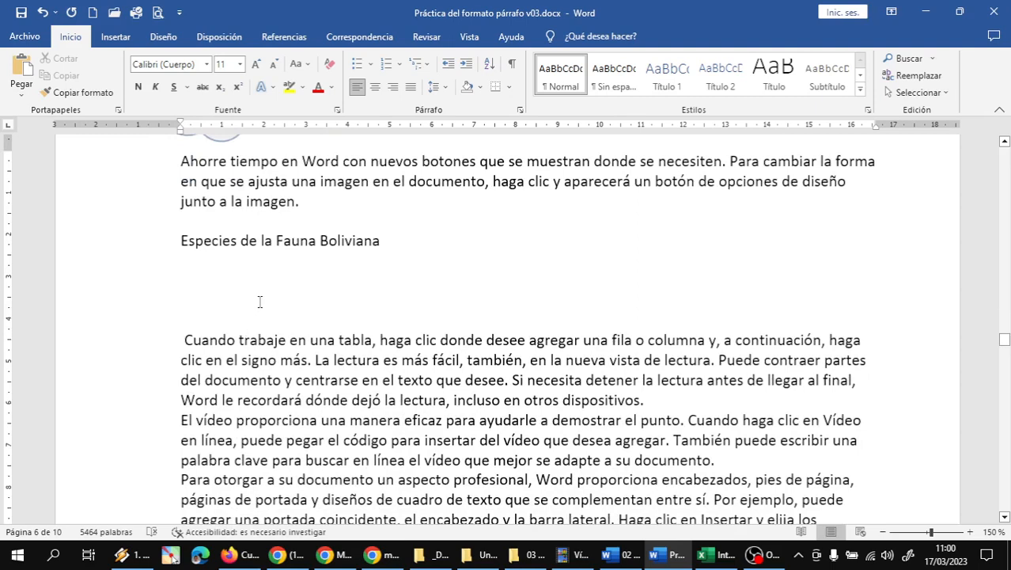
pyautogui.click(19, 13)
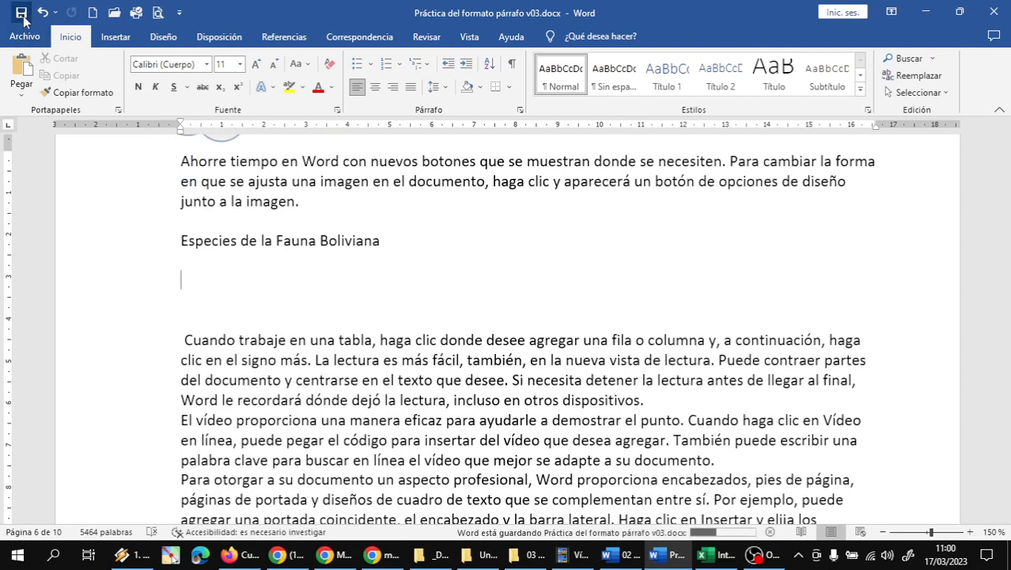
# Step: Apply the ❖ bulleted multilevel list style to the blank line under the title
pyautogui.click(210, 278)
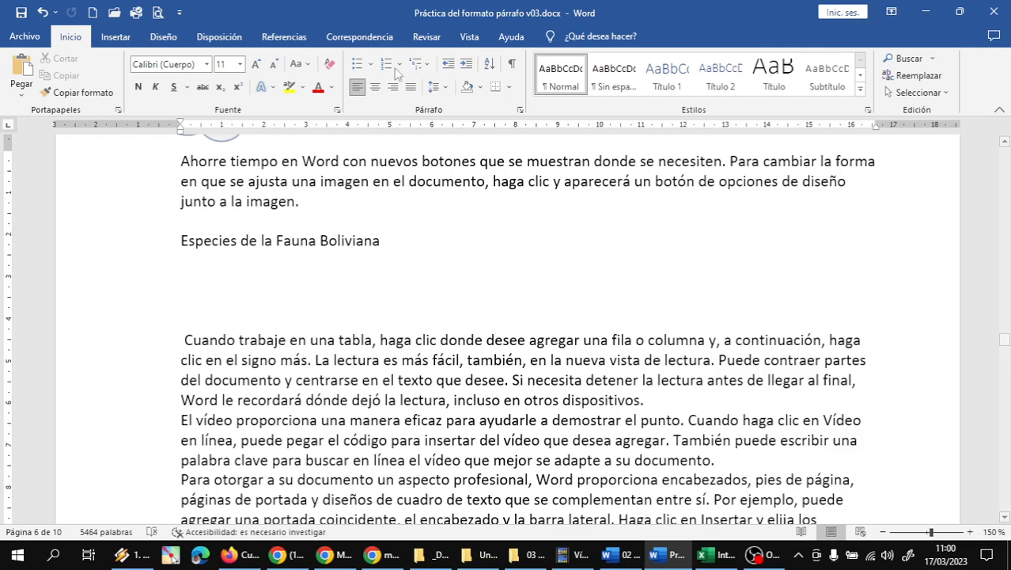
pyautogui.click(427, 68)
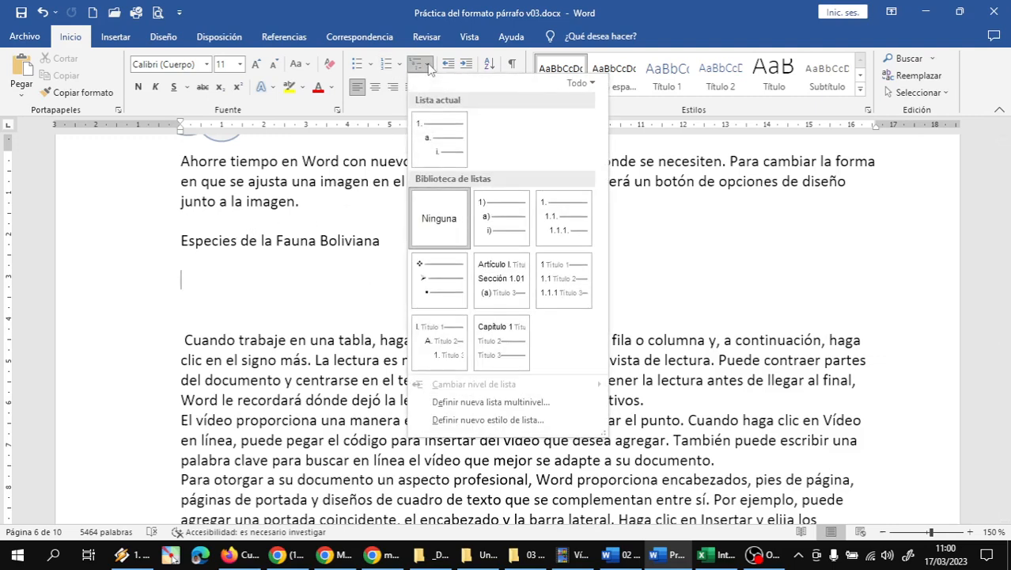
pyautogui.click(426, 68)
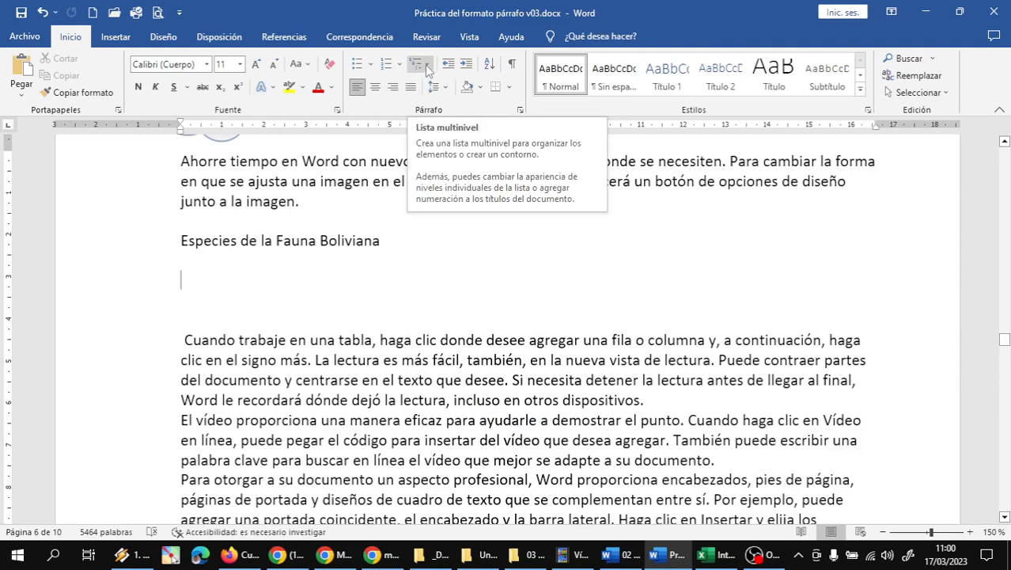
pyautogui.click(428, 68)
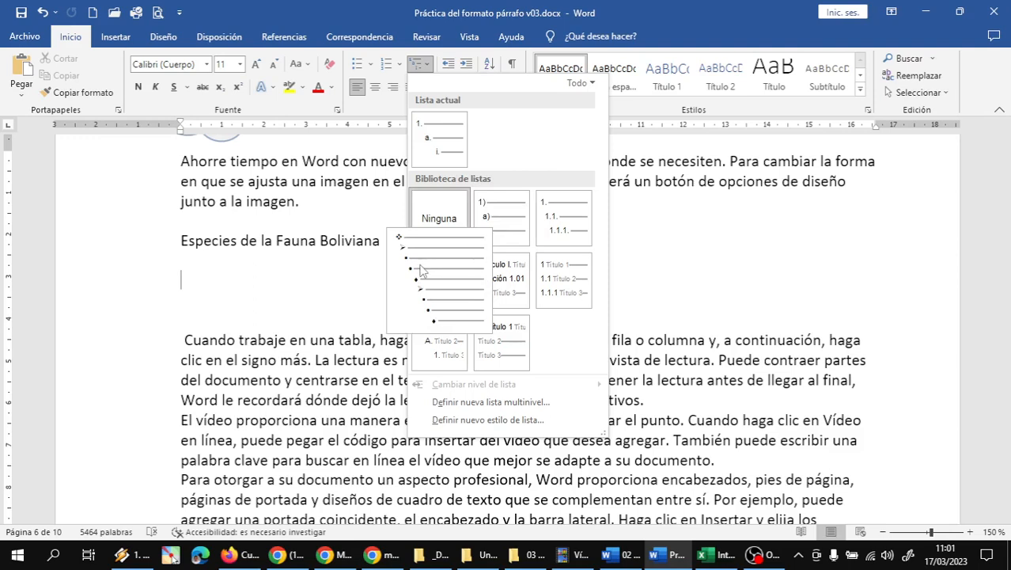
pyautogui.click(422, 271)
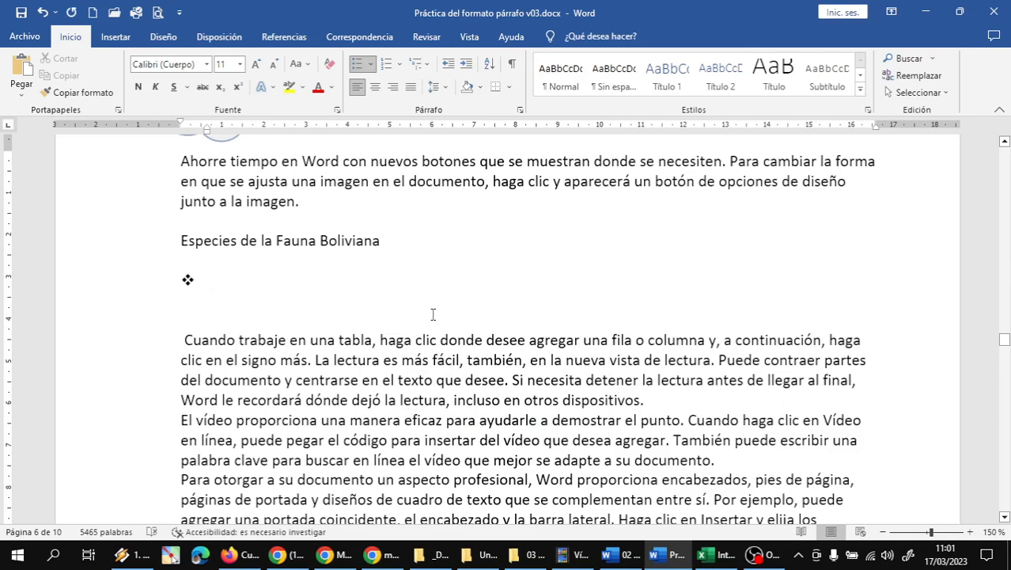
# Step: Enter bullets 'Animales mamíferos' and 'Animales oviparos', then insert 'Zona del oriente' between them
pyautogui.write('A')
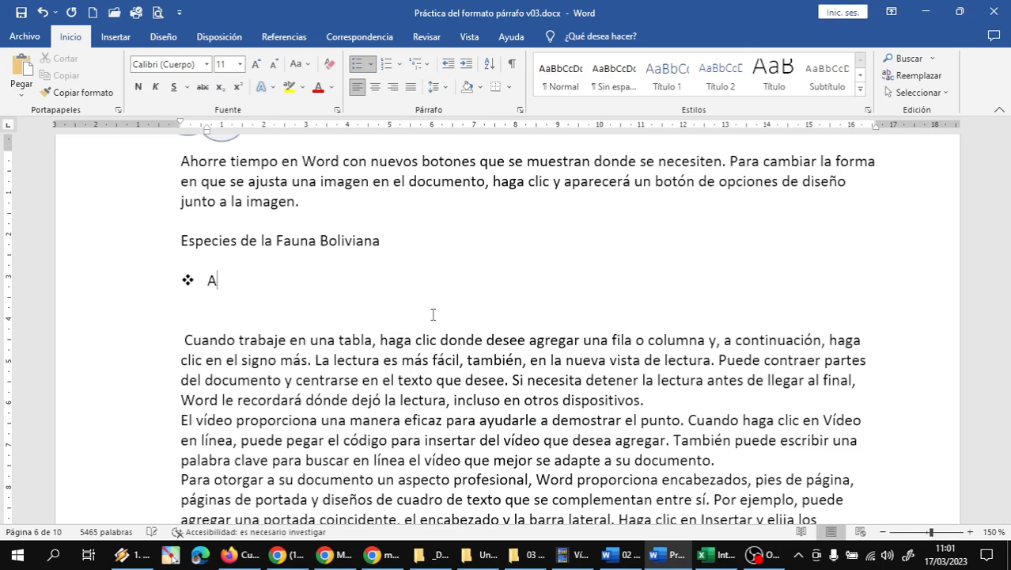
pyautogui.write('nimales mamíferos')
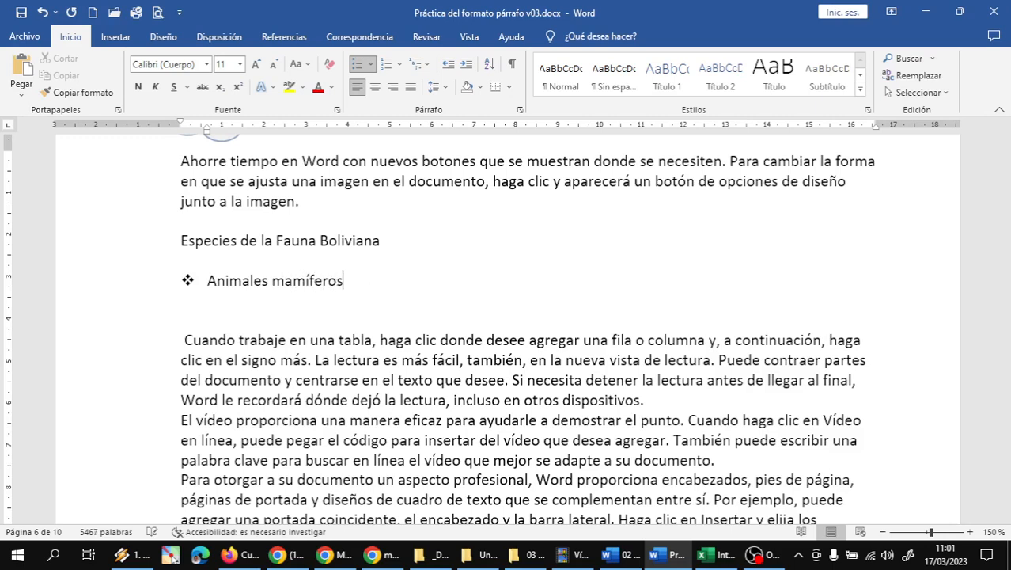
pyautogui.press('Return')
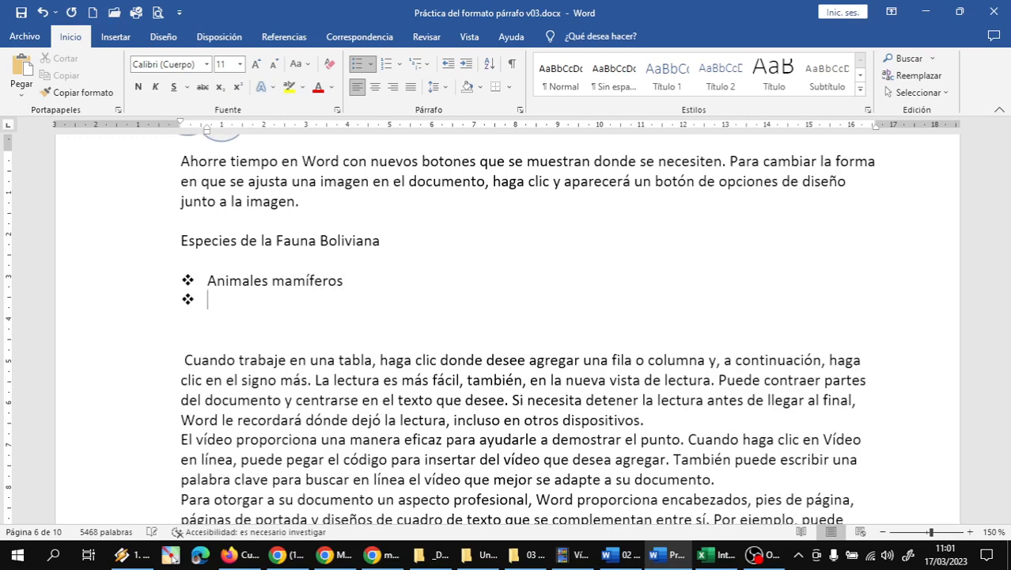
pyautogui.write('Animales ov')
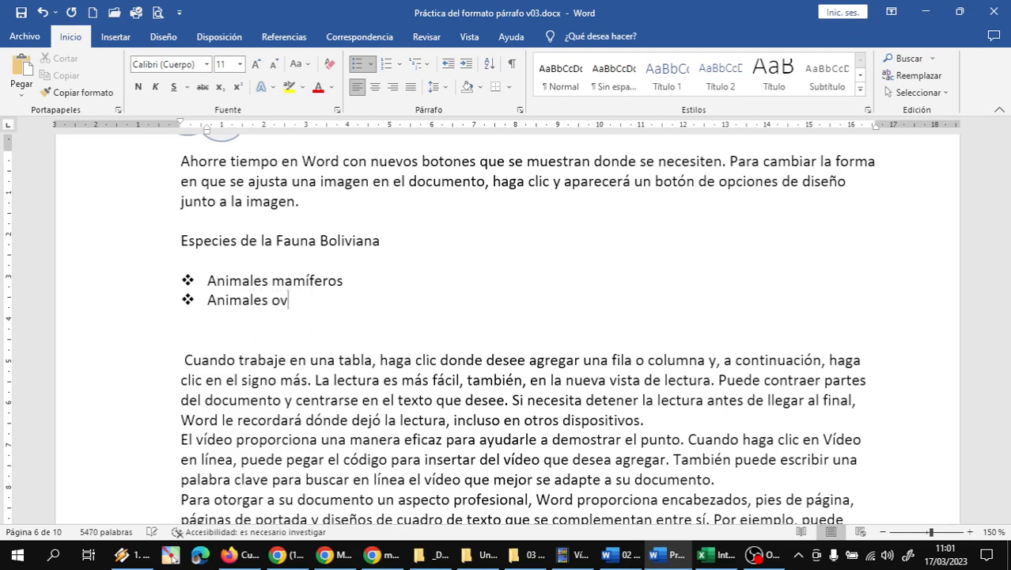
pyautogui.write('iparos')
pyautogui.press('Right')
pyautogui.press('Right')
pyautogui.press('Return')
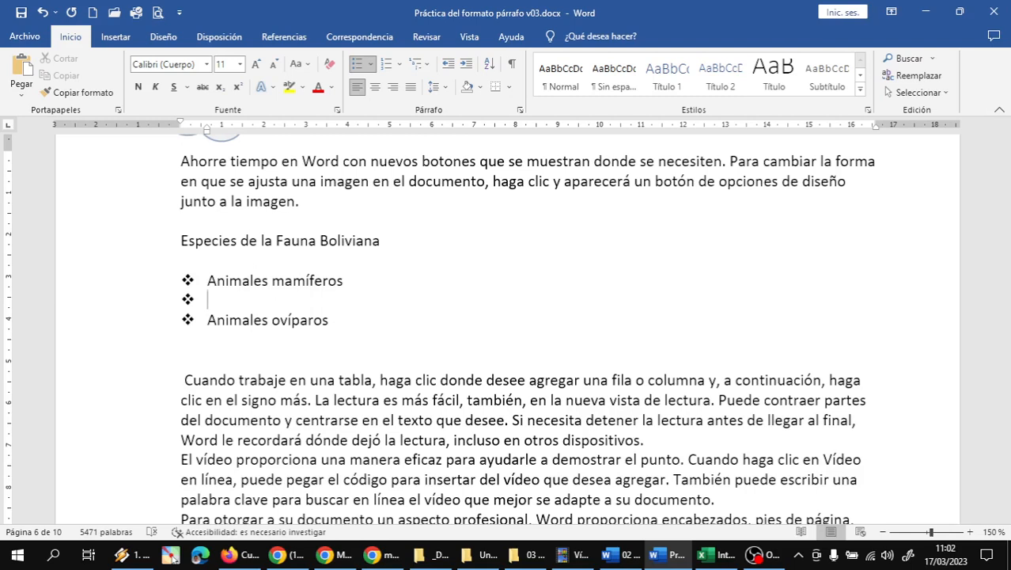
pyautogui.write('Zona del oriente')
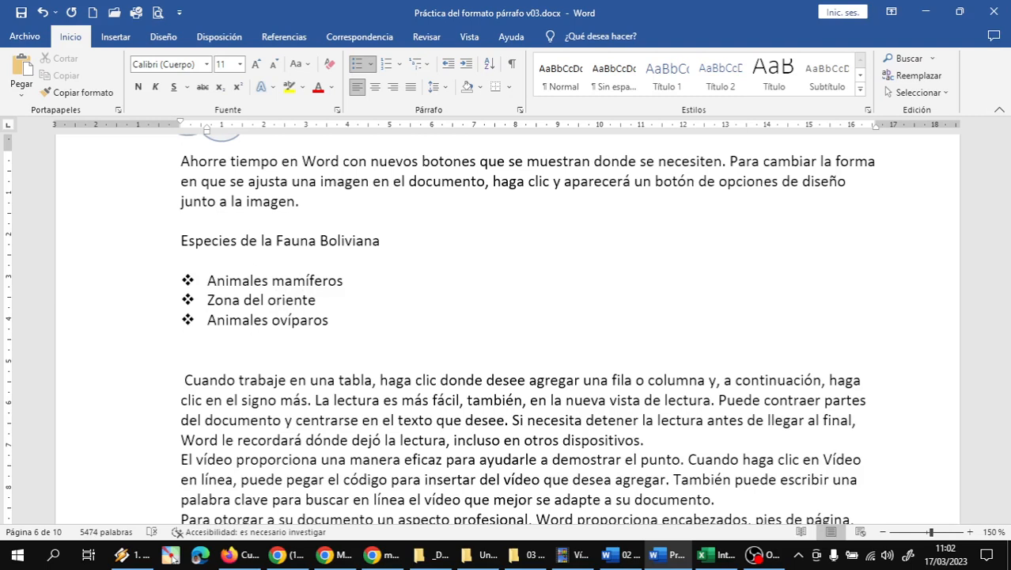
# Step: Add 'Zona del occidente', plus another 'Zona del oriente'/'Zona del occidente' pair under Animales ovíparos
pyautogui.press('Return')
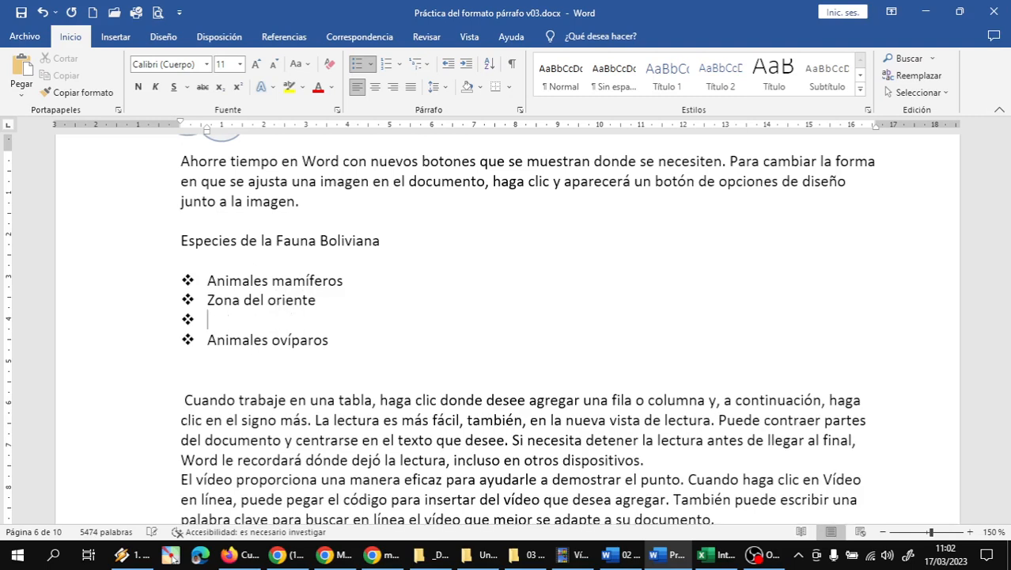
pyautogui.write('Zona del occi')
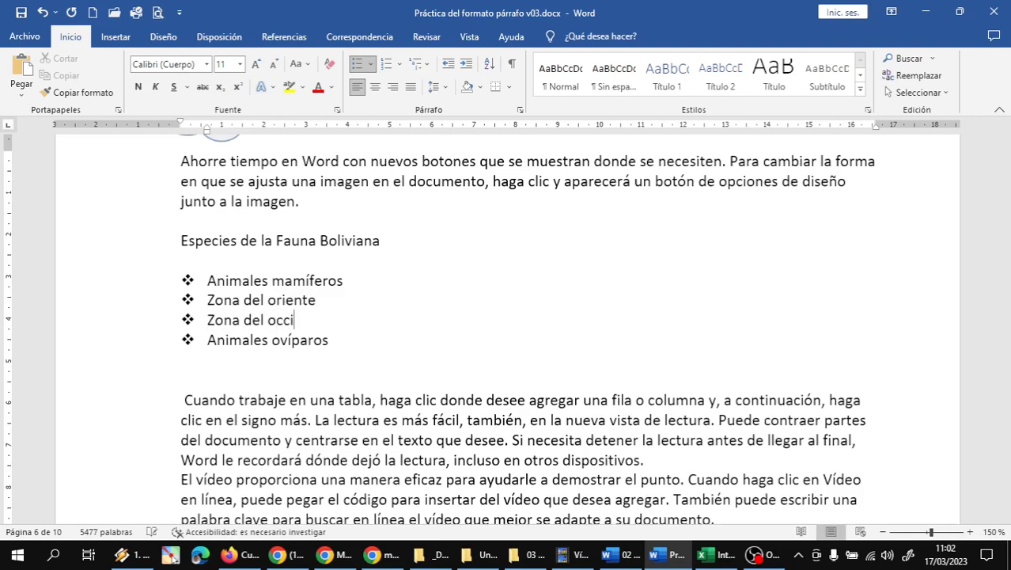
pyautogui.write('dente')
pyautogui.press('Down')
pyautogui.press('Return')
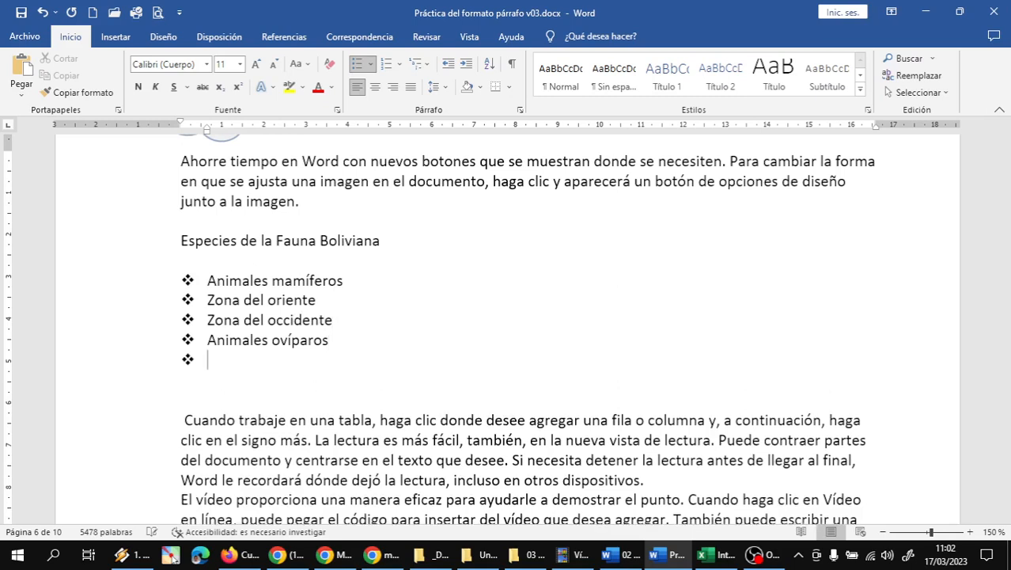
pyautogui.write('Zona del oriente')
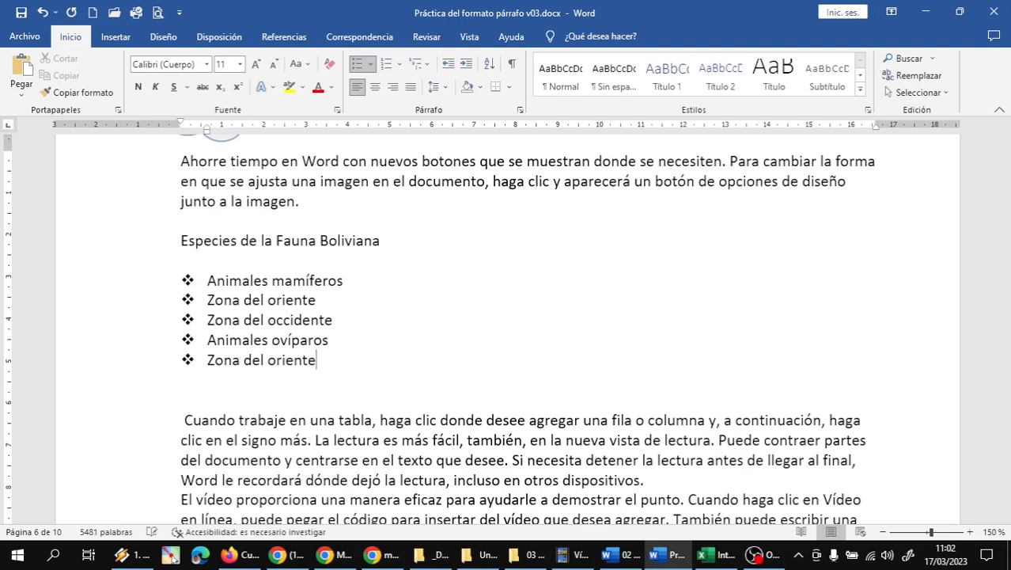
pyautogui.press('Return')
pyautogui.write('Zona del ')
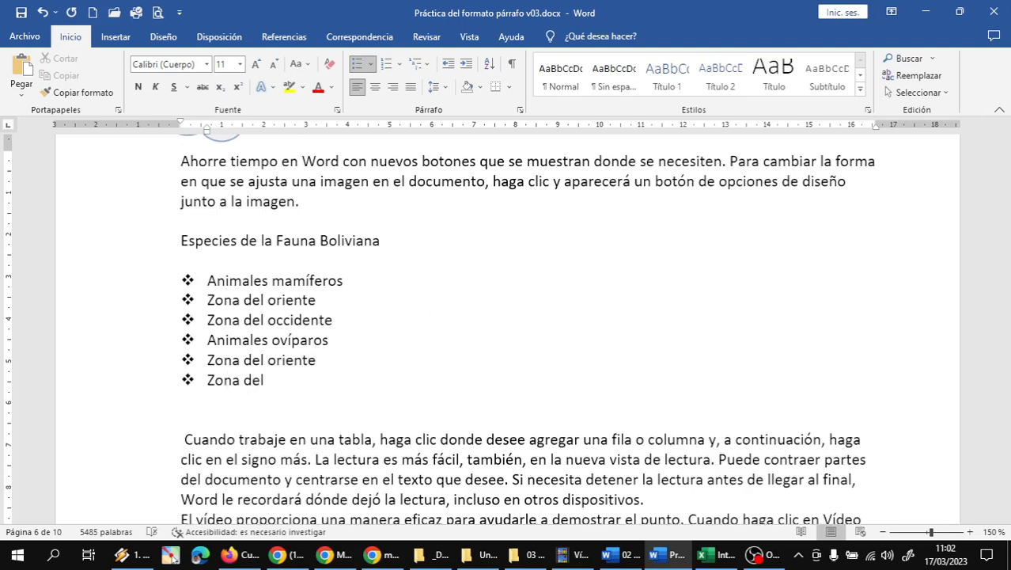
pyautogui.write('occidente')
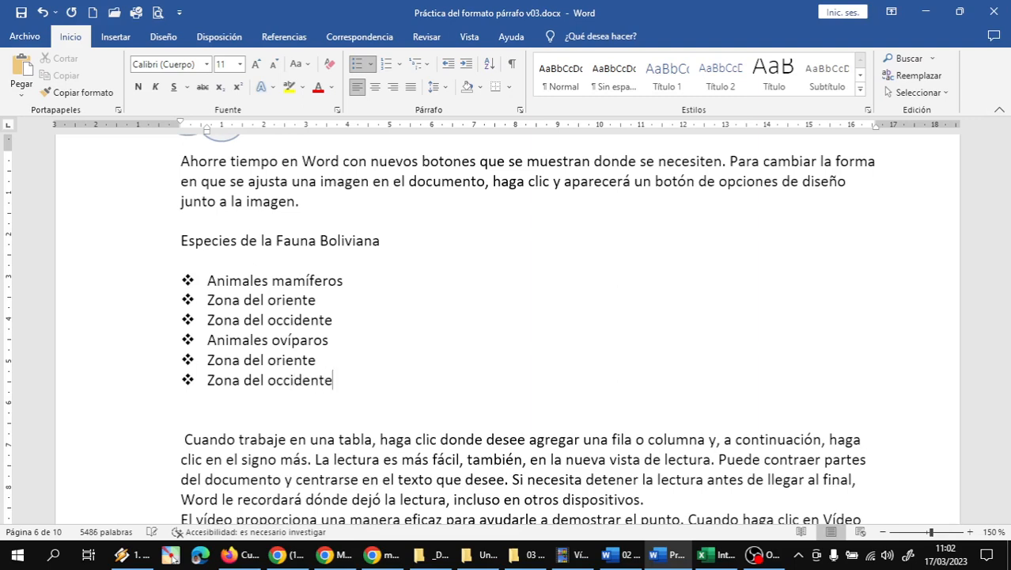
# Step: Shorten the first pair to 'Del oriente' and 'Del occidente'
pyautogui.click(253, 302)
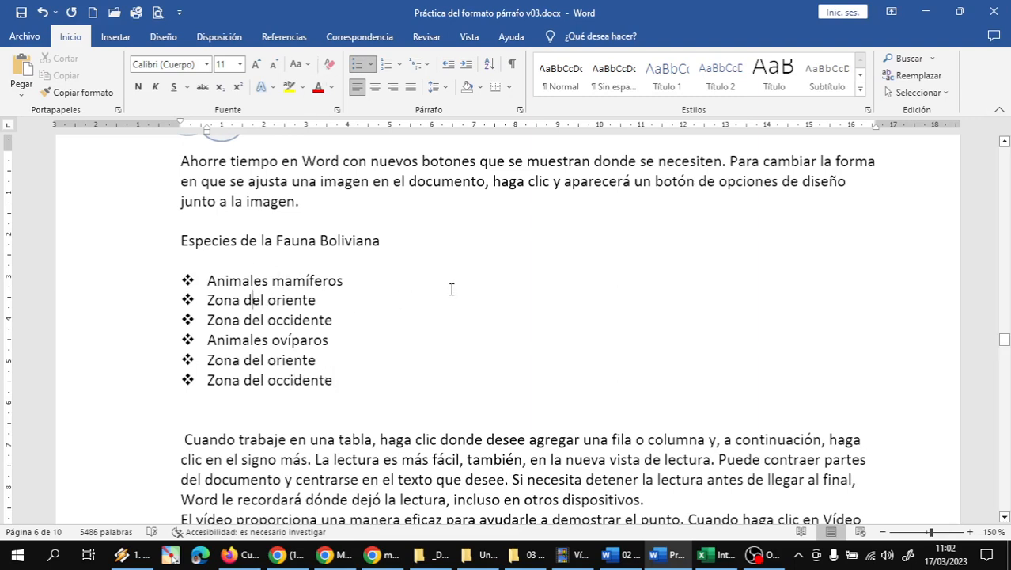
pyautogui.press('BackSpace')
pyautogui.press('BackSpace')
pyautogui.press('BackSpace')
pyautogui.press('BackSpace')
pyautogui.press('BackSpace')
pyautogui.press('BackSpace')
pyautogui.press('BackSpace')
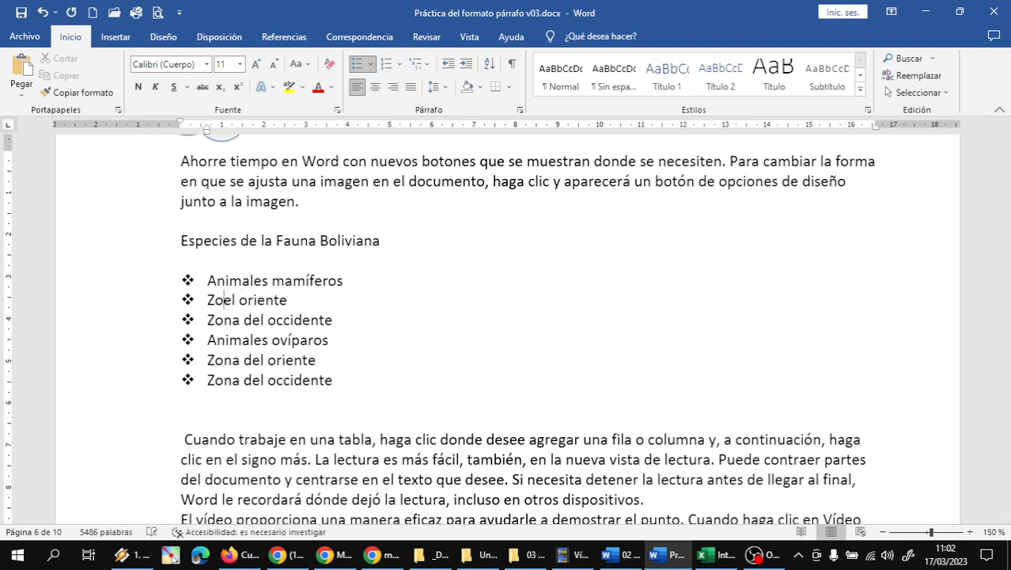
pyautogui.write('D')
pyautogui.press('Down')
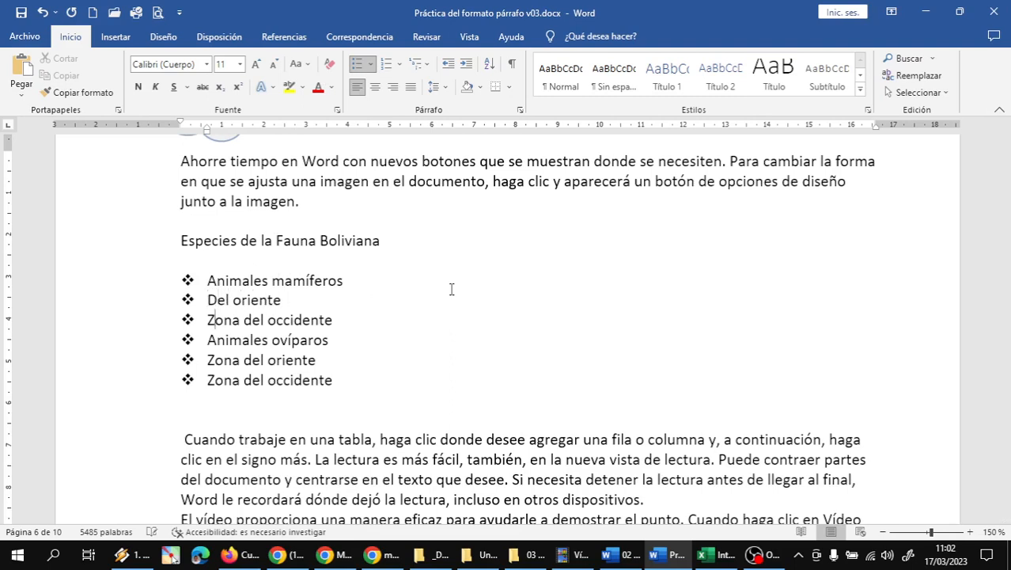
pyautogui.press('Delete')
pyautogui.press('Delete')
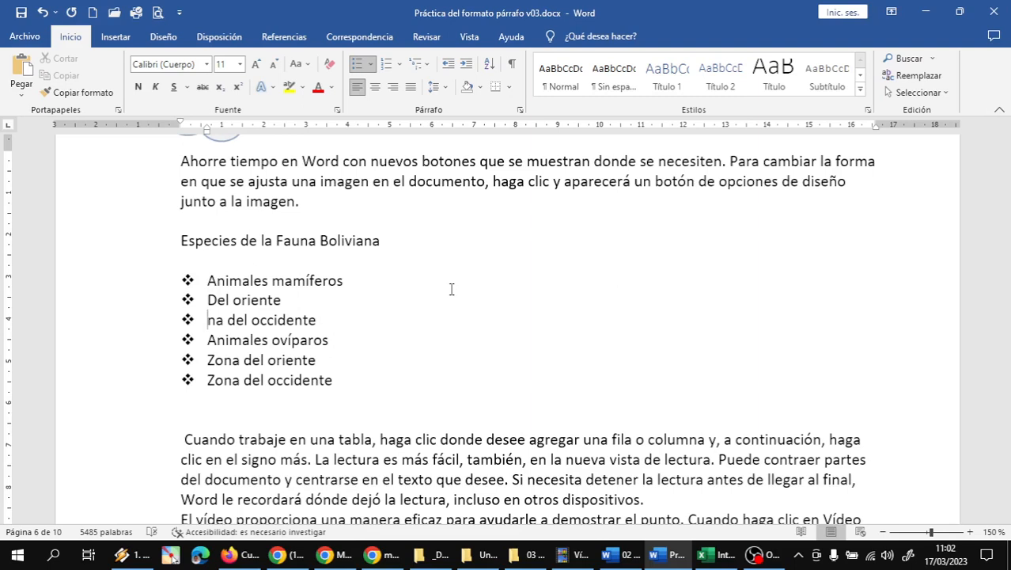
pyautogui.press('Delete')
pyautogui.press('Delete')
pyautogui.press('Delete')
pyautogui.press('Delete')
pyautogui.write('D')
# Step: Shorten the second pair to 'Del oriente' and 'Del occidente'
pyautogui.press('Down')
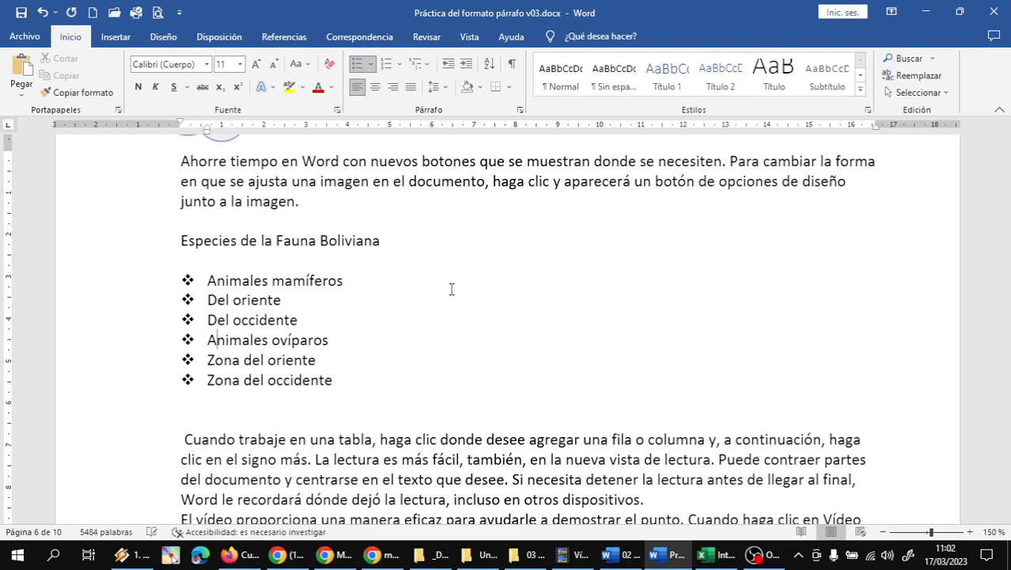
pyautogui.press('Down')
pyautogui.press('Home')
pyautogui.press('Delete')
pyautogui.press('Delete')
pyautogui.press('Delete')
pyautogui.press('Delete')
pyautogui.press('Delete')
pyautogui.press('Delete')
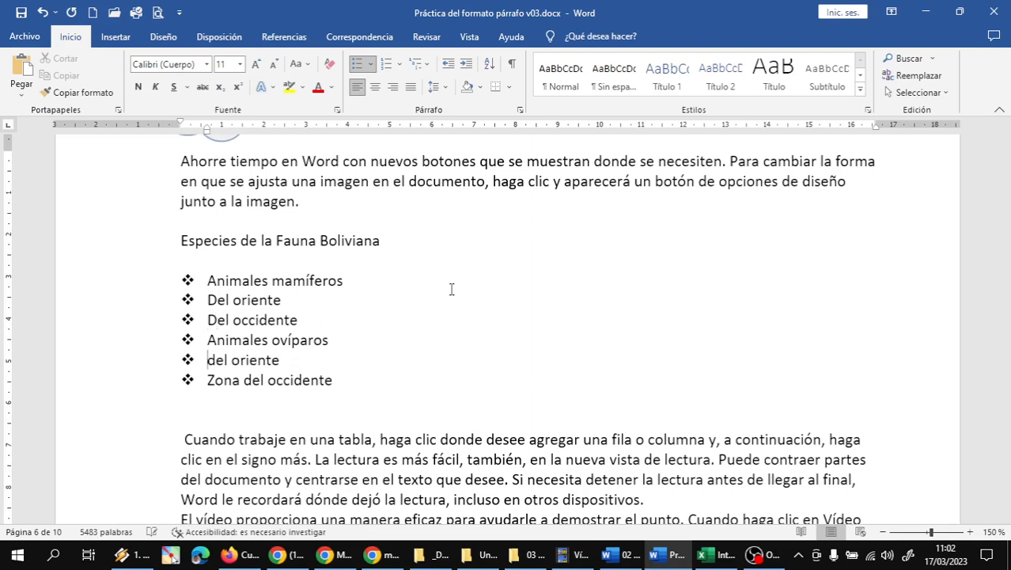
pyautogui.write('D')
pyautogui.press('Down')
pyautogui.press('Home')
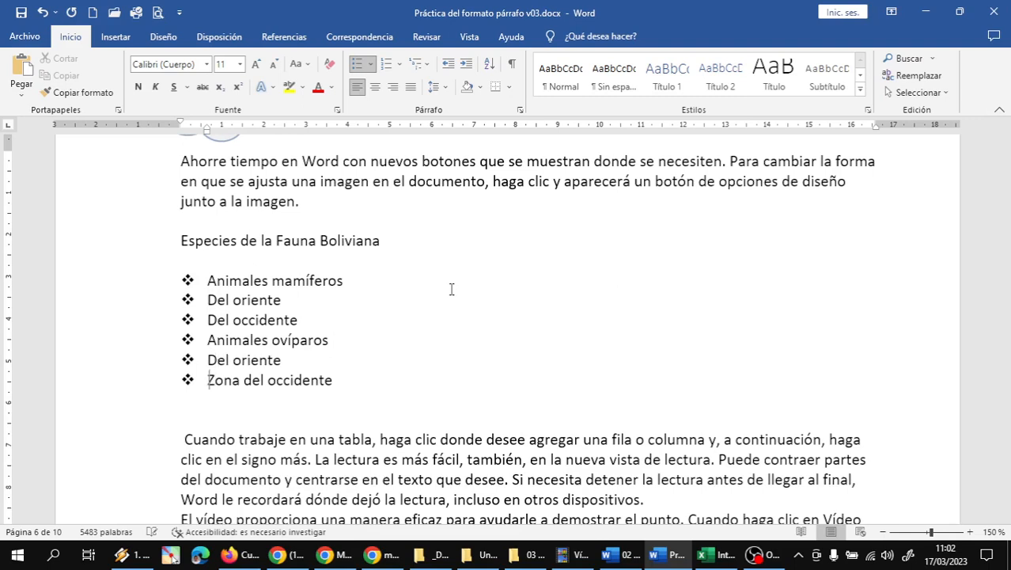
pyautogui.press('Delete')
pyautogui.press('Delete')
pyautogui.press('Delete')
pyautogui.press('Delete')
pyautogui.press('Delete')
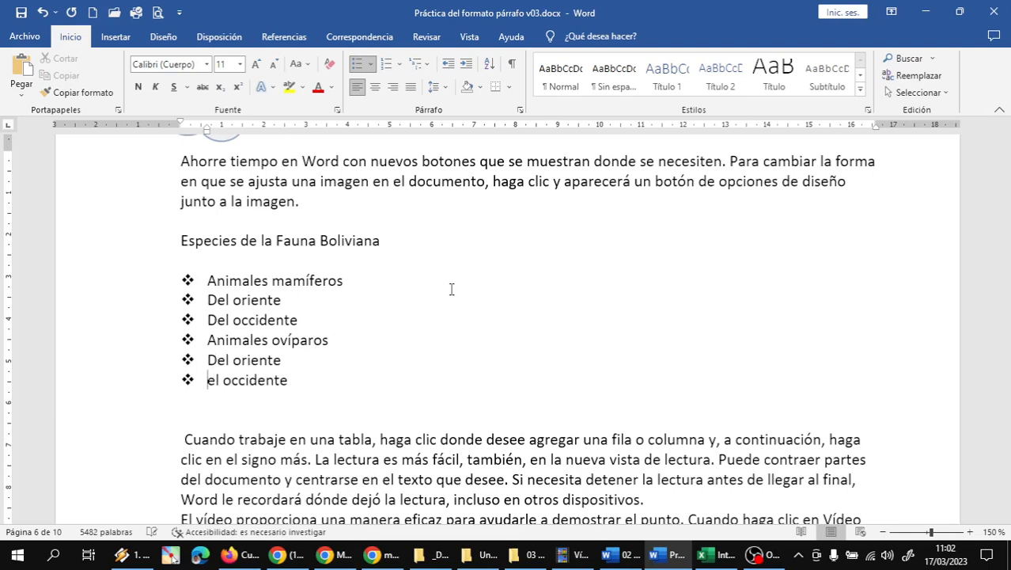
pyautogui.write('D')
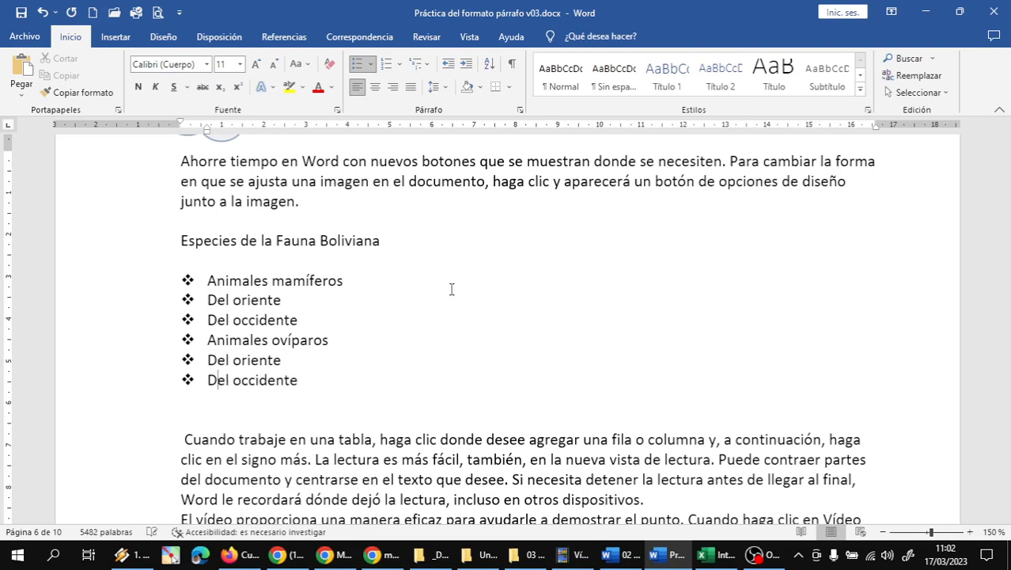
# Step: Select the first Del oriente and Del occidente lines
pyautogui.click(343, 281)
pyautogui.moveTo(134, 284); pyautogui.dragTo(102, 387)
pyautogui.click(241, 308)
pyautogui.moveTo(133, 307); pyautogui.dragTo(130, 324)
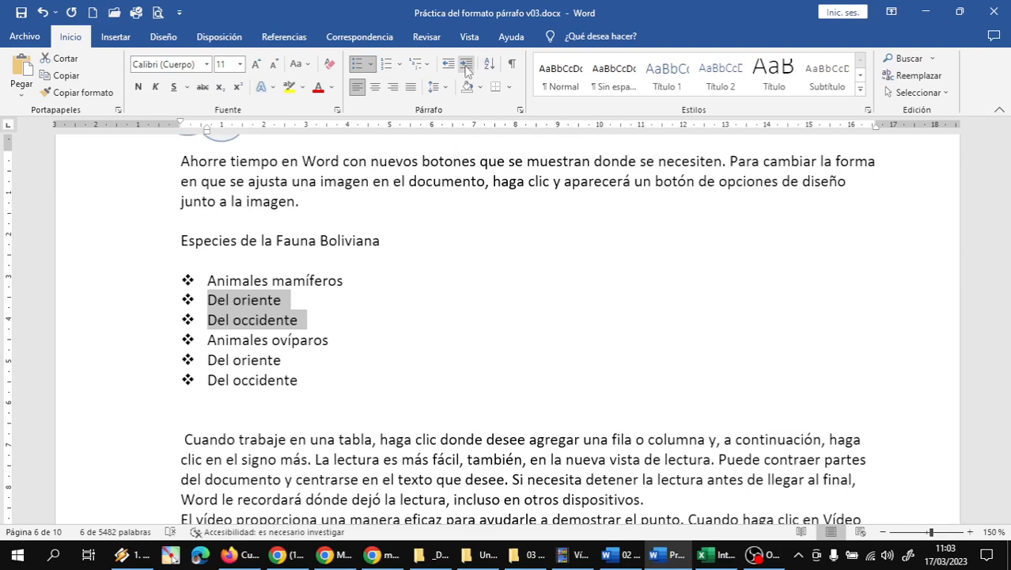
# Step: Indent the first Del oriente/Del occidente pair to the second list level
pyautogui.click(428, 67)
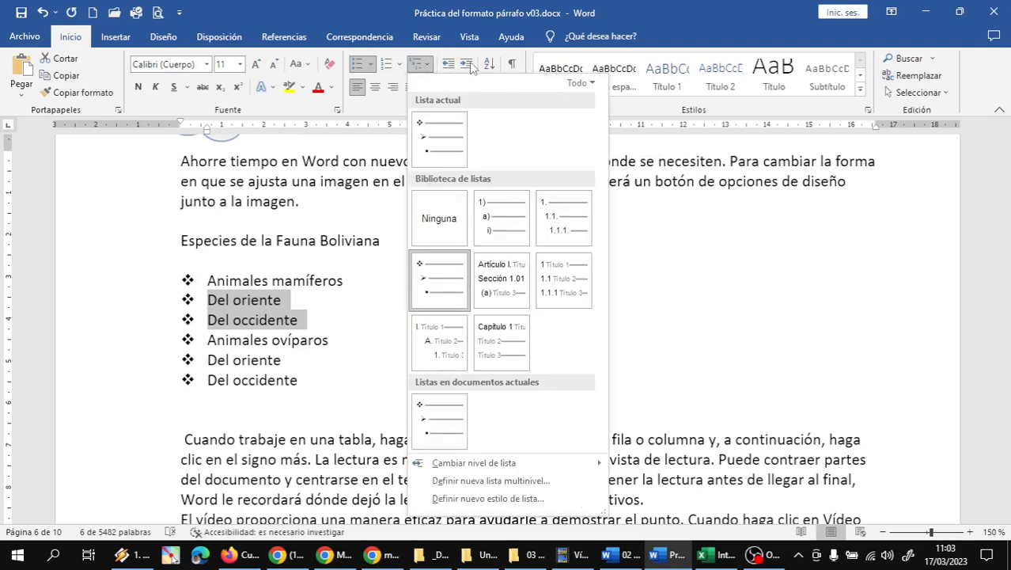
pyautogui.click(469, 66)
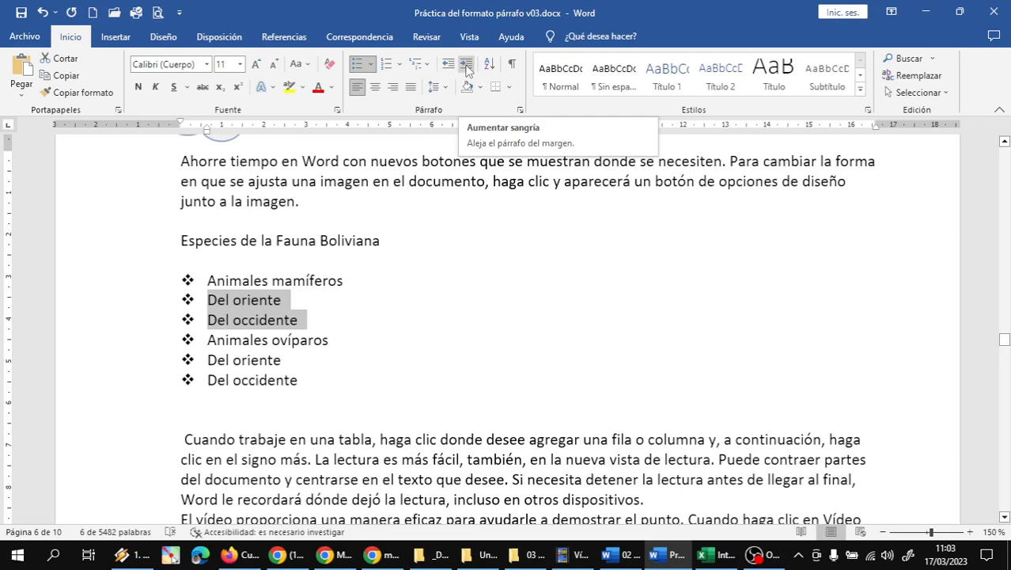
pyautogui.click(467, 68)
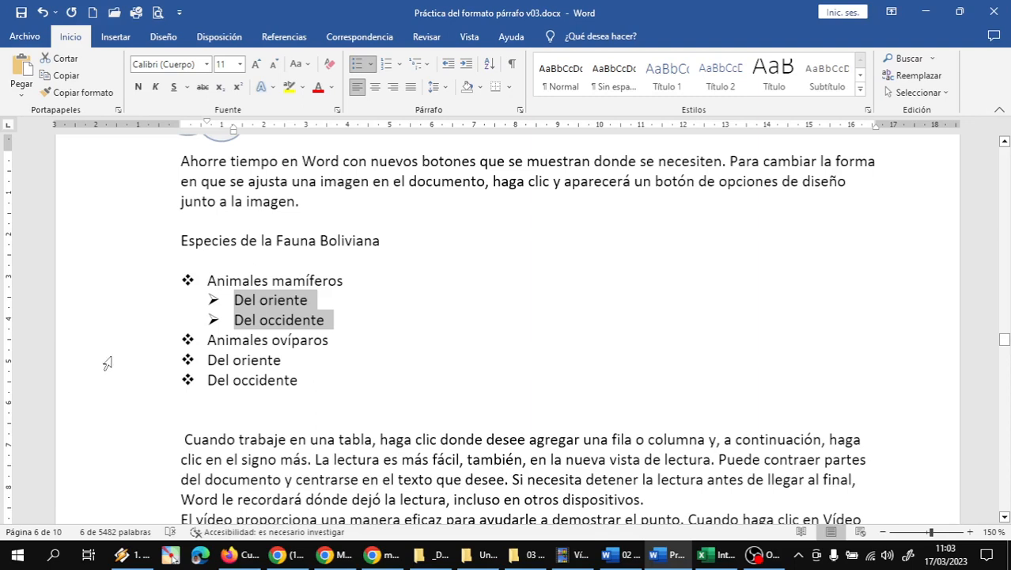
# Step: Indent the lower Del oriente/Del occidente pair to the second list level
pyautogui.moveTo(100, 362); pyautogui.dragTo(96, 380)
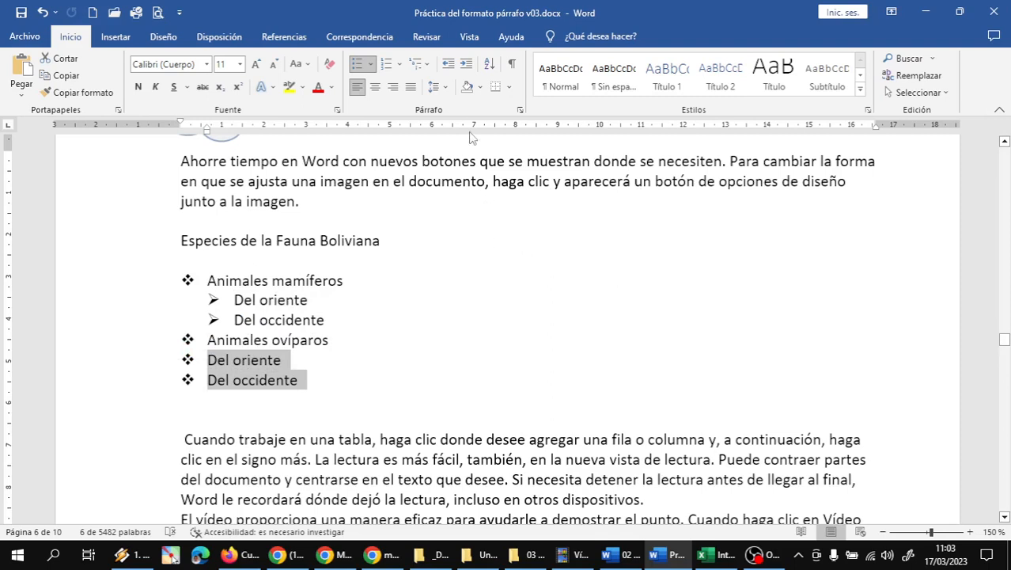
pyautogui.click(469, 67)
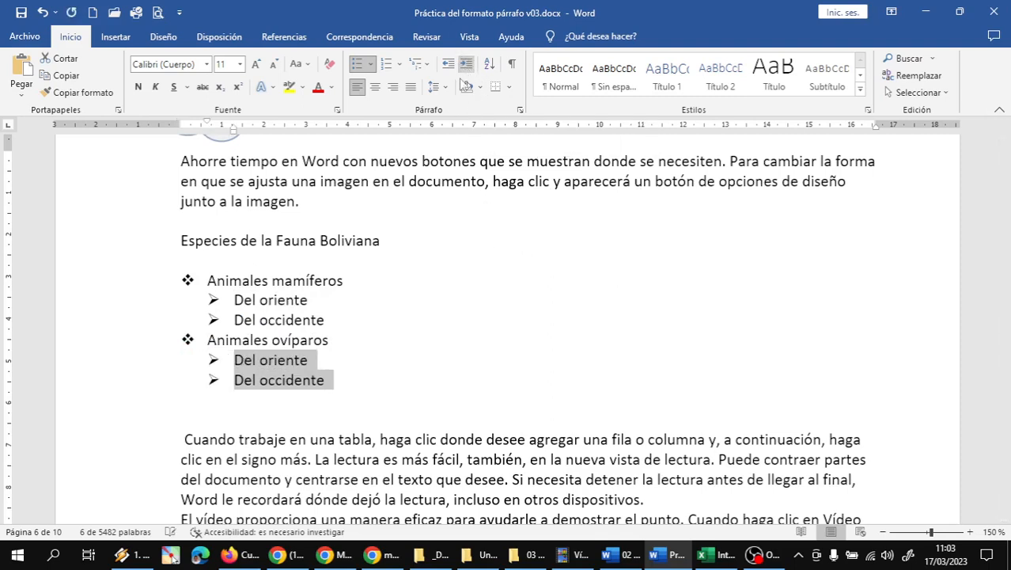
pyautogui.click(339, 379)
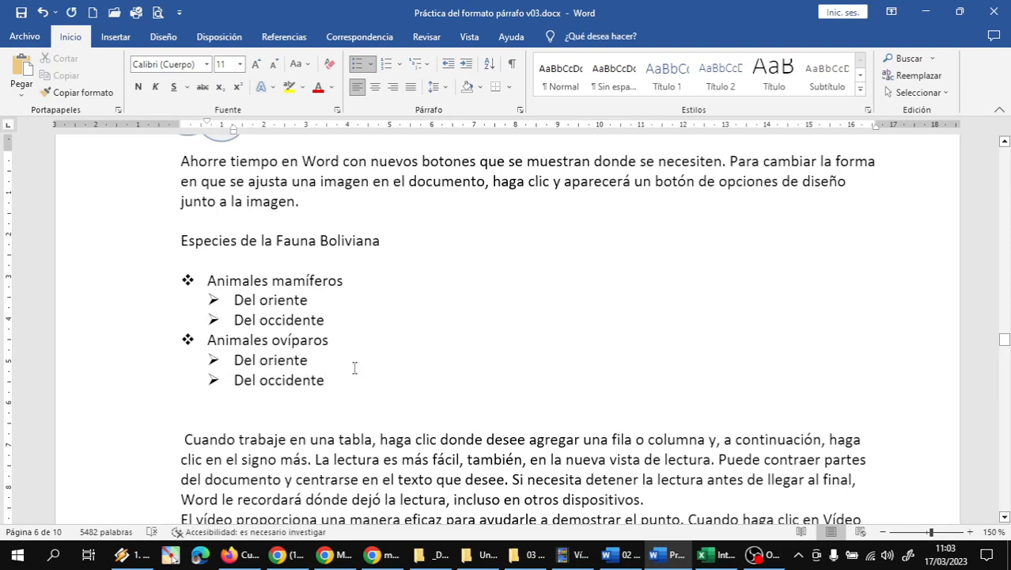
pyautogui.click(325, 300)
# Step: Add Anta, Leopardo and Oso hormiguero as sub-bullets under Del oriente
pyautogui.press('Return')
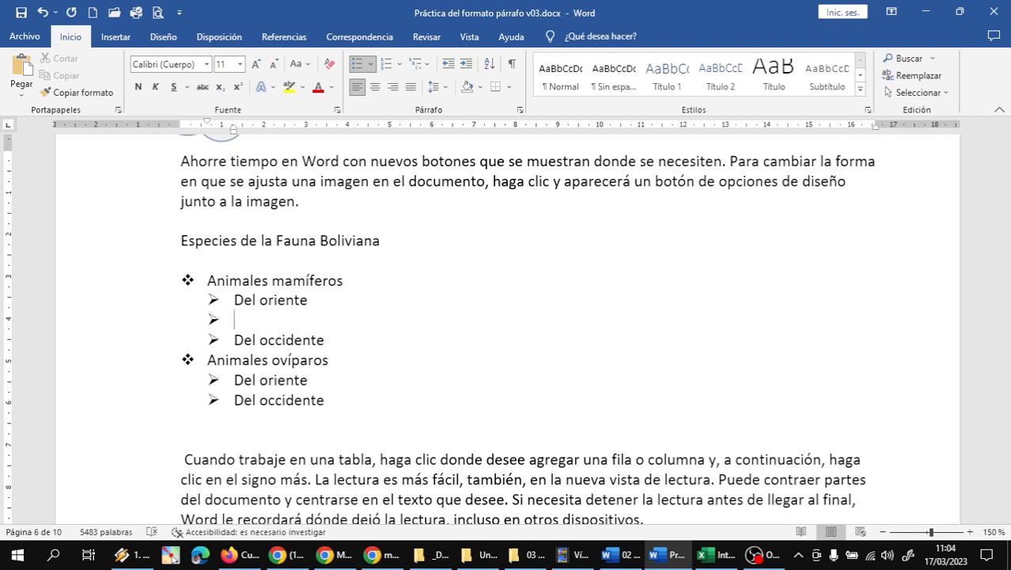
pyautogui.write('Anta')
pyautogui.press('Return')
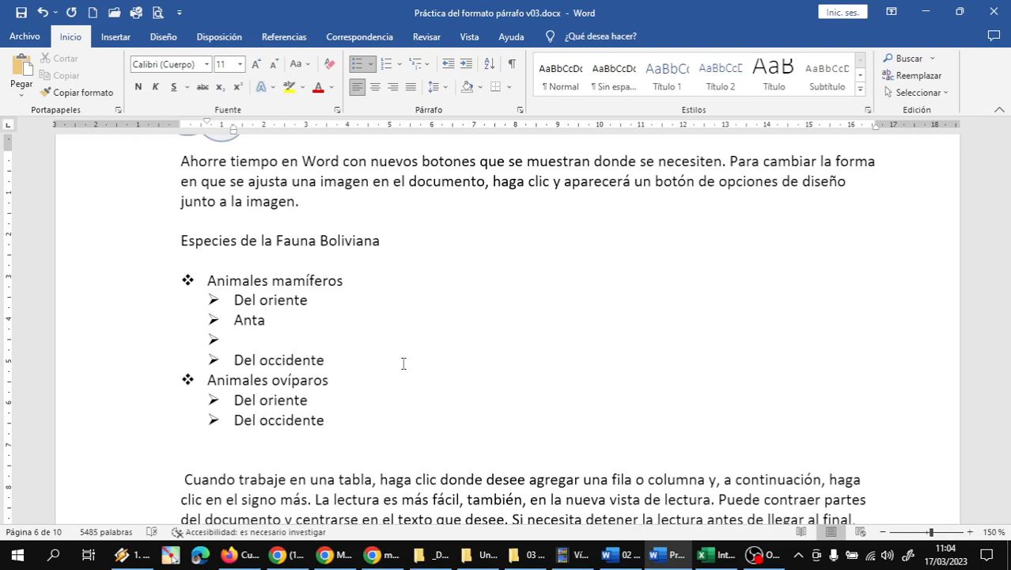
pyautogui.write('Leopardo')
pyautogui.press('Return')
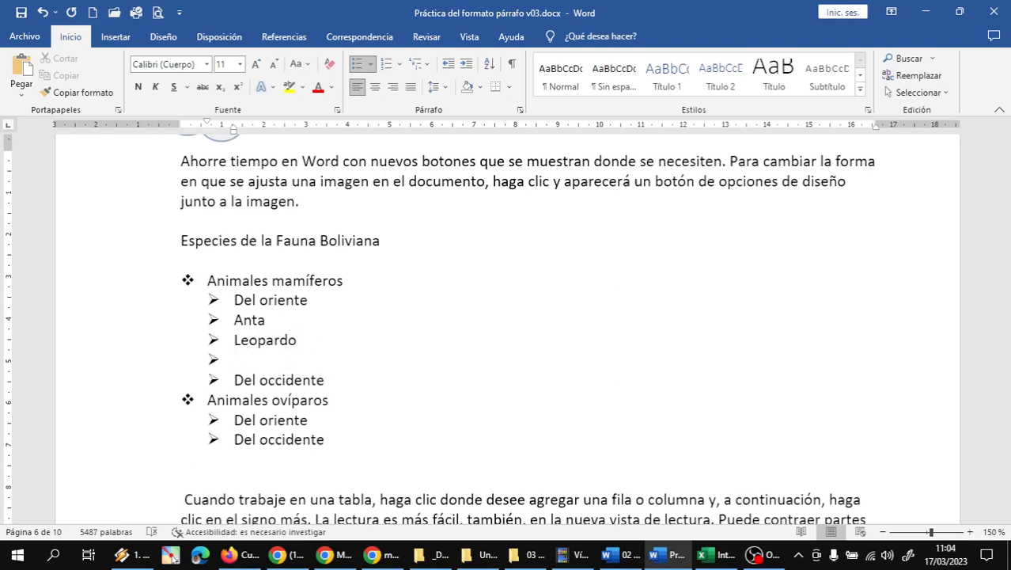
pyautogui.write('Oso hormiguer')
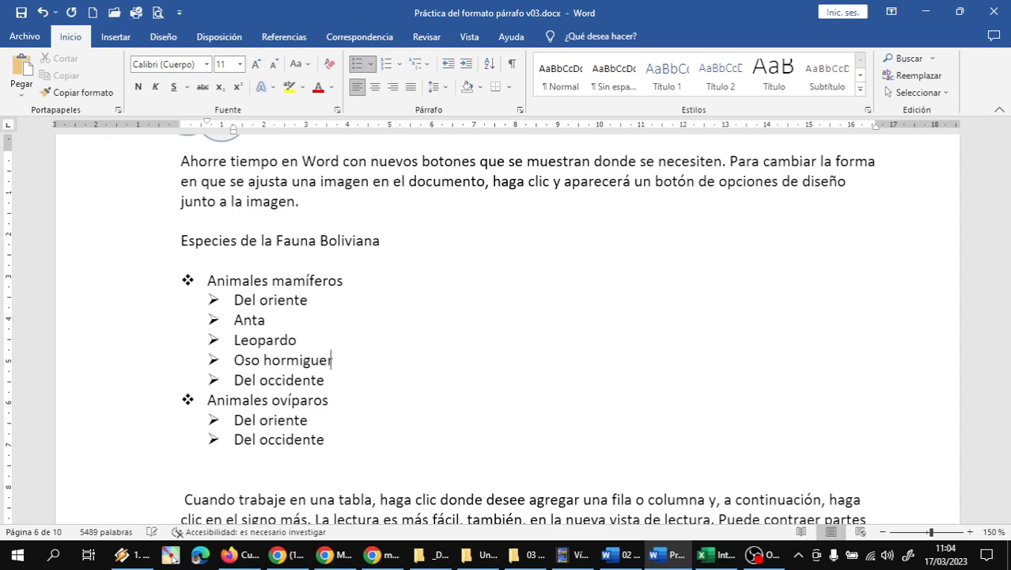
pyautogui.write('o')
# Step: Add Llama, Alpaca and Oveja as sub-bullets under Del occidente
pyautogui.press('Down')
pyautogui.press('Return')
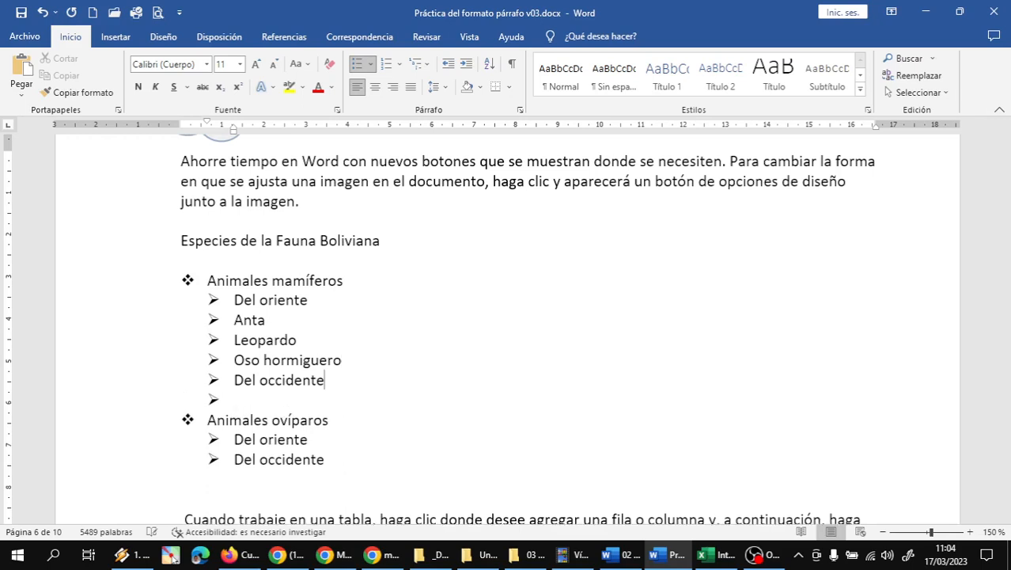
pyautogui.write('Llama')
pyautogui.press('Return')
pyautogui.write('Alpac')
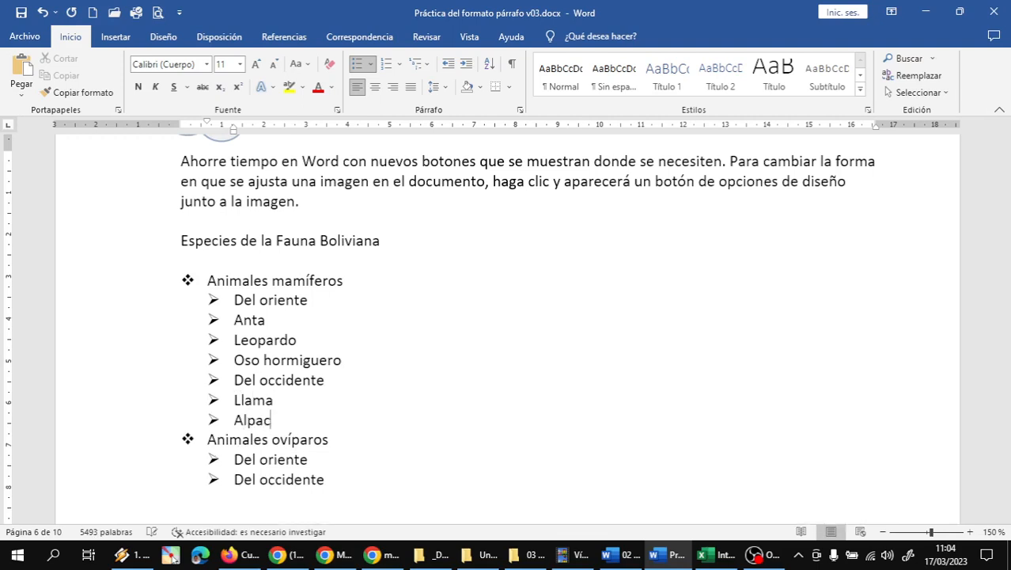
pyautogui.write('a')
pyautogui.press('Return')
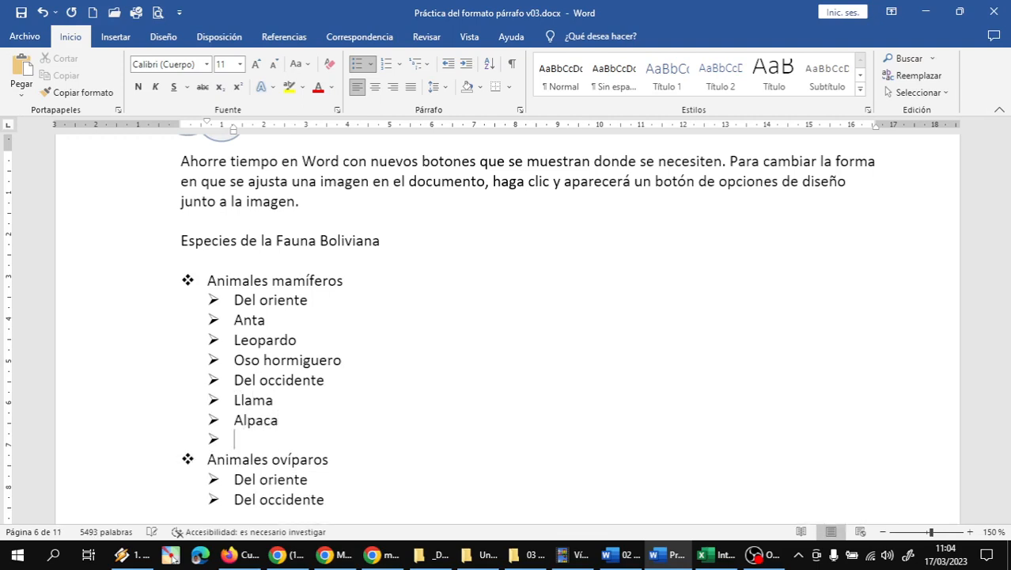
pyautogui.write('Oveja')
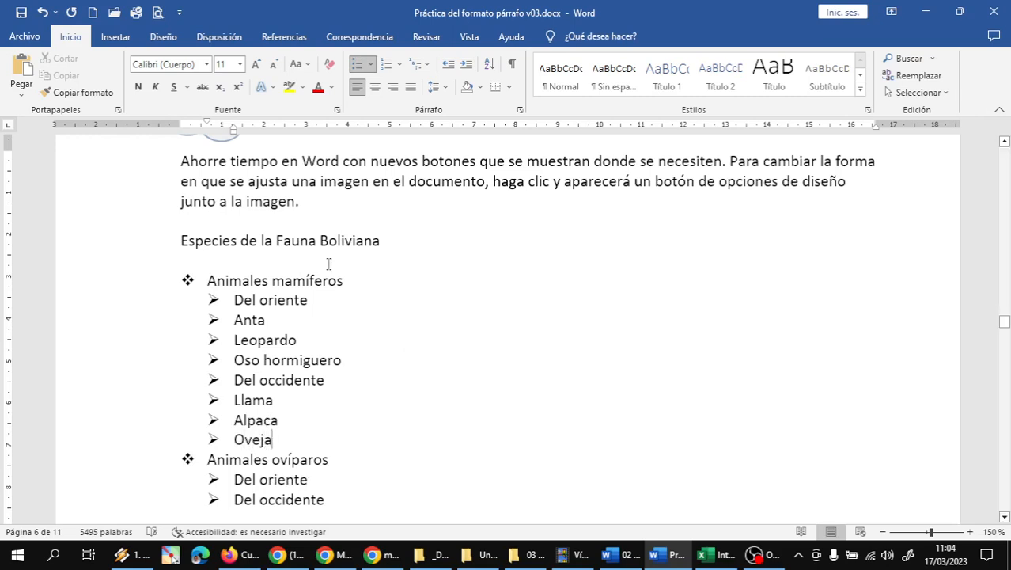
# Step: Demote Anta, Leopardo, Oso hormiguero and Llama, Alpaca, Oveja to third-level items under their regions
pyautogui.click(275, 327)
pyautogui.moveTo(124, 323); pyautogui.dragTo(121, 366)
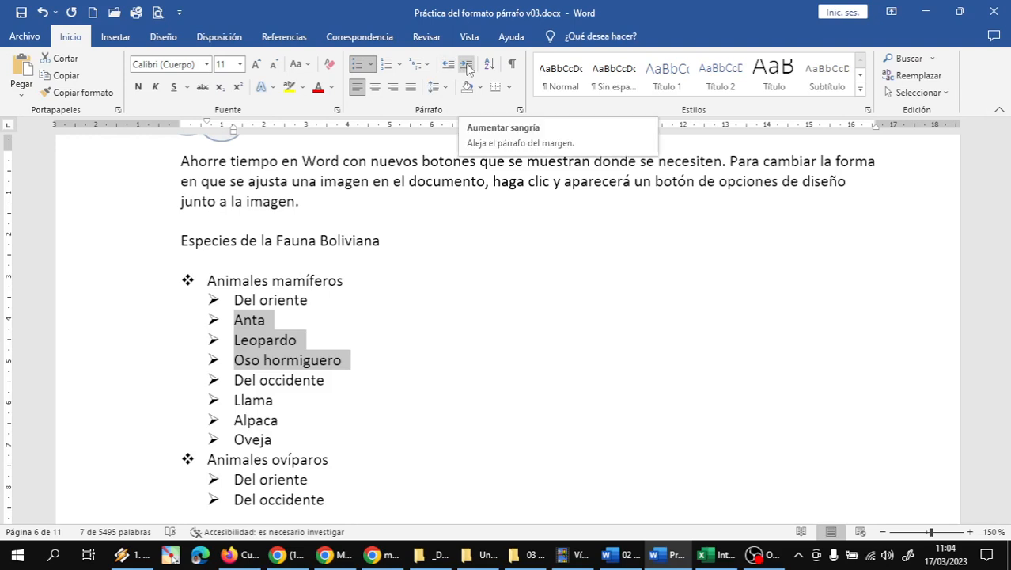
pyautogui.click(466, 67)
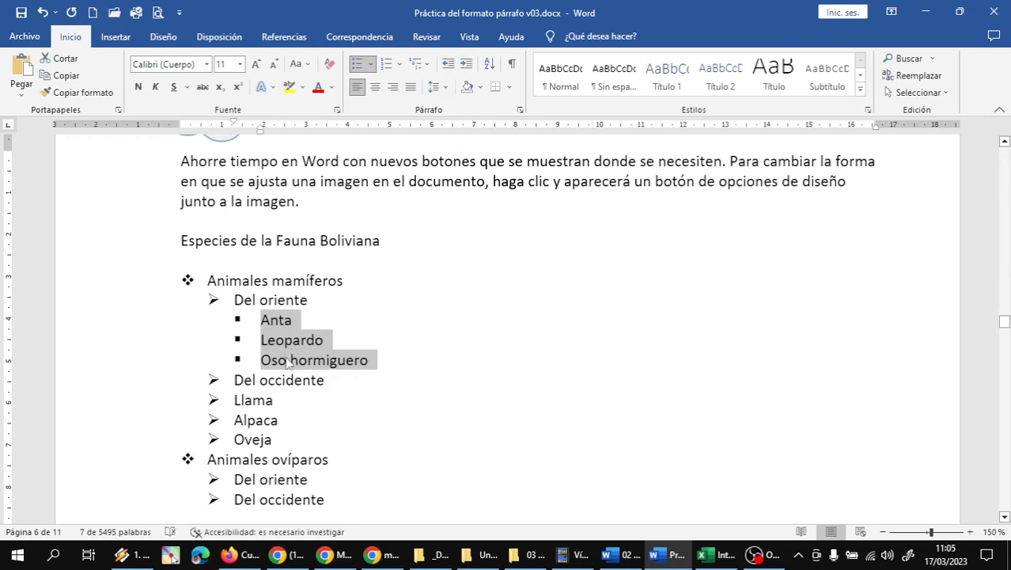
pyautogui.scroll(-2, 356, 329)
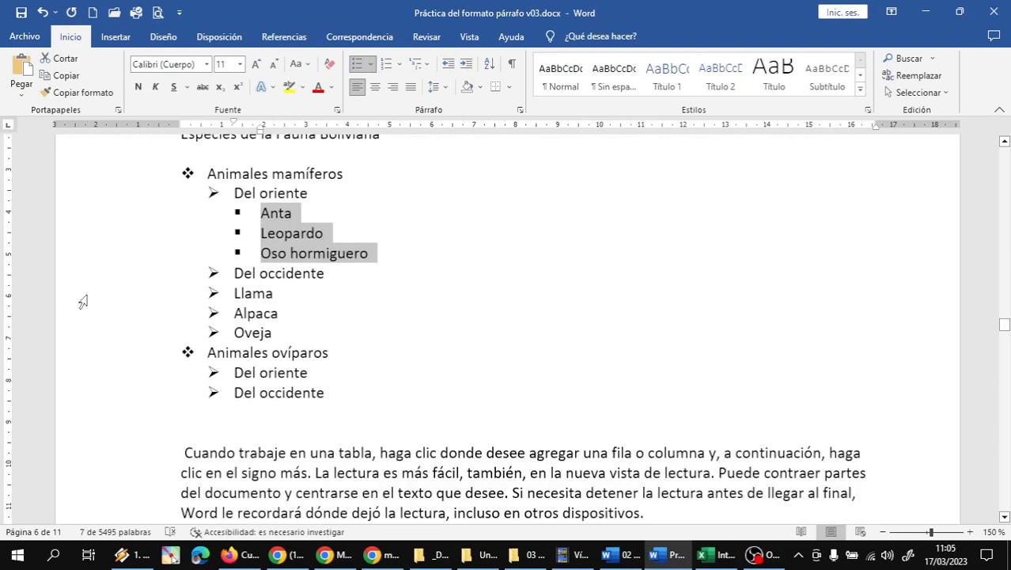
pyautogui.moveTo(81, 298); pyautogui.dragTo(83, 334)
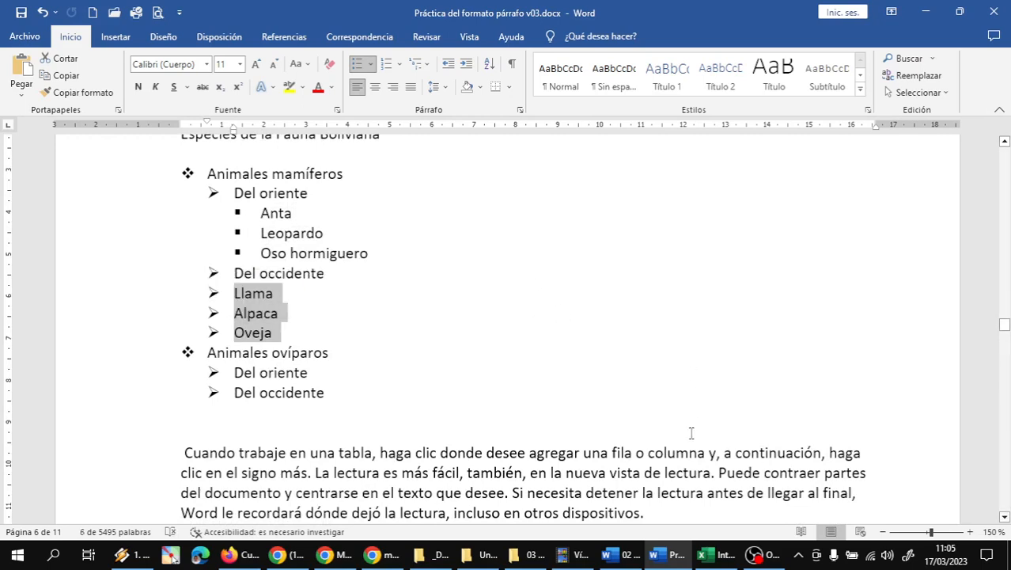
pyautogui.click(467, 64)
pyautogui.click(357, 322)
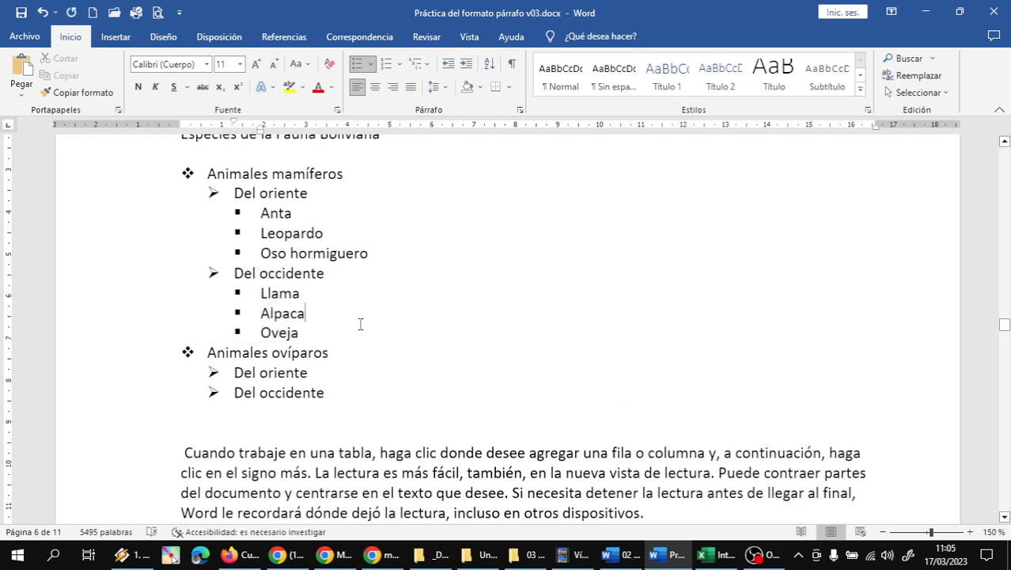
pyautogui.click(331, 375)
# Step: Add Peces, Gallina, Patos and Avestruz as items after Del oriente under Animales ovíparos
pyautogui.press('Return')
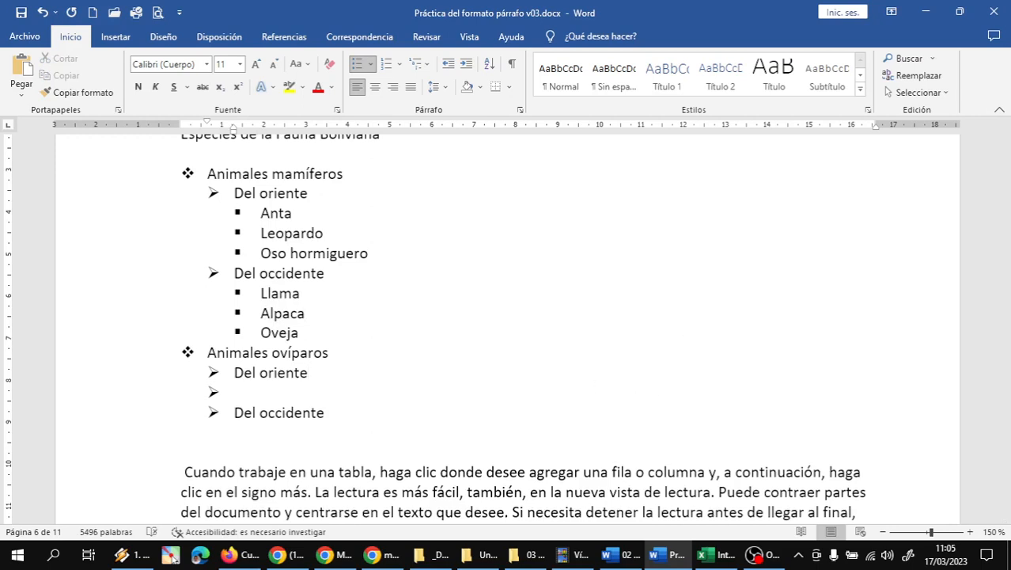
pyautogui.write('Peces')
pyautogui.press('Return')
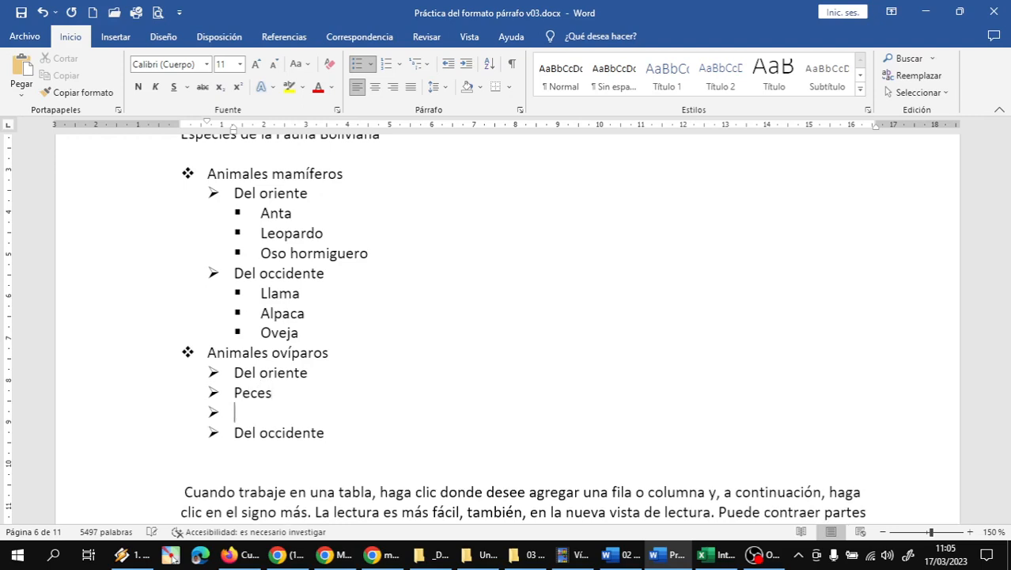
pyautogui.write('Gallina')
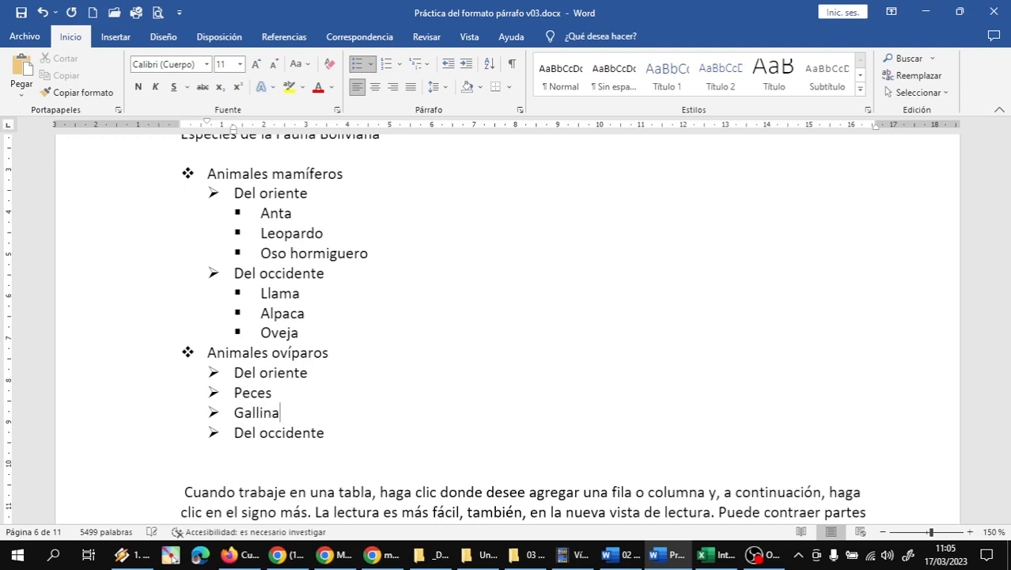
pyautogui.press('Return')
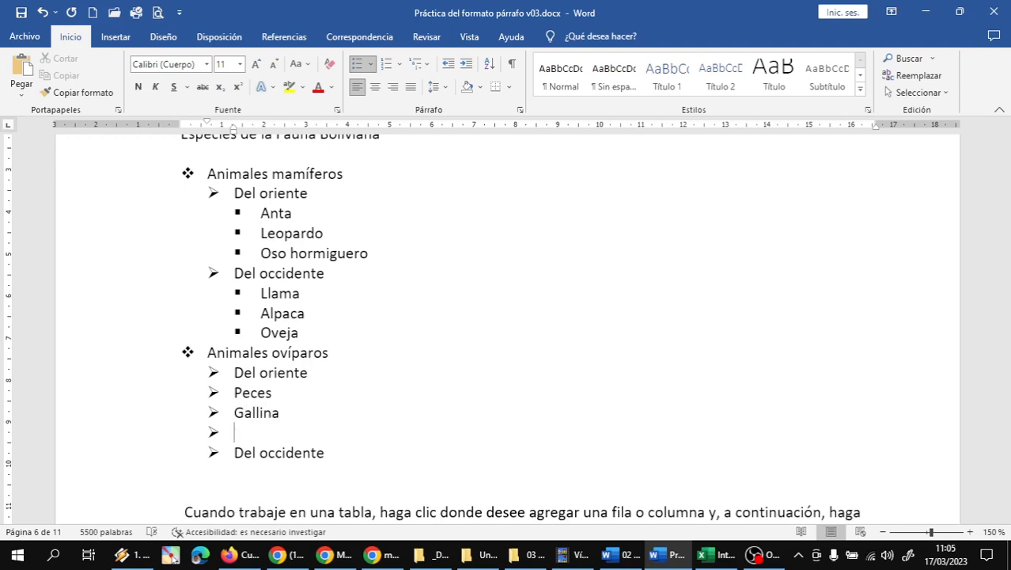
pyautogui.write('Patos')
pyautogui.press('Return')
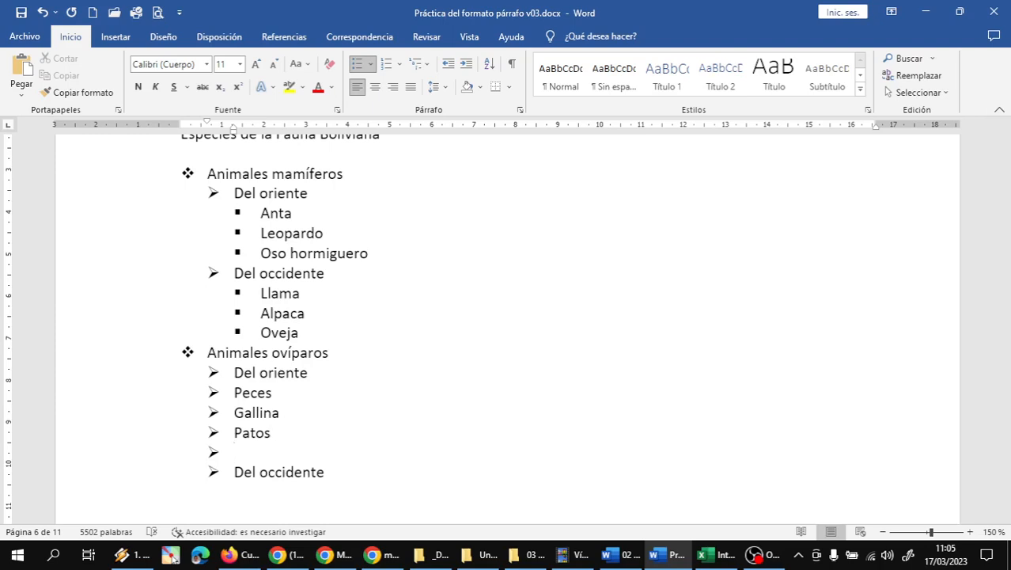
pyautogui.write('Piyo')
pyautogui.press('Down')
pyautogui.press('Right')
pyautogui.press('Right')
pyautogui.press('Right')
pyautogui.press('Right')
pyautogui.press('Right')
pyautogui.press('Right')
pyautogui.press('Right')
pyautogui.press('Right')
pyautogui.press('BackSpace')
pyautogui.press('BackSpace')
pyautogui.press('BackSpace')
pyautogui.press('BackSpace')
pyautogui.write('Avestruz')
pyautogui.press('Down')
pyautogui.press('Right')
pyautogui.press('Right')
pyautogui.press('Right')
pyautogui.press('Right')
# Step: Add Condor, Águila and Peces as items after Del occidente
pyautogui.press('Return')
pyautogui.write('Condor')
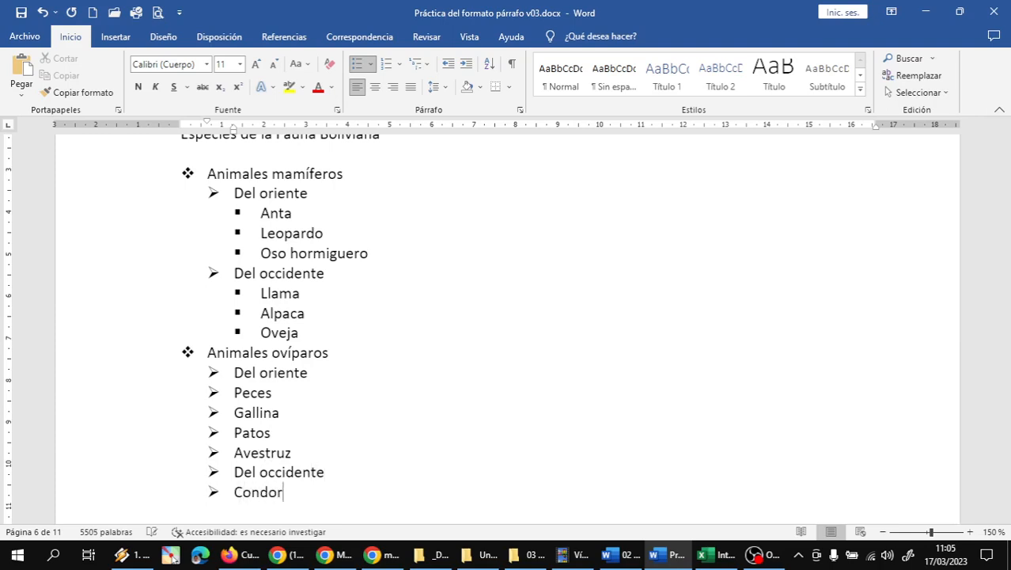
pyautogui.press('Return')
pyautogui.scroll(-3, 542, 411)
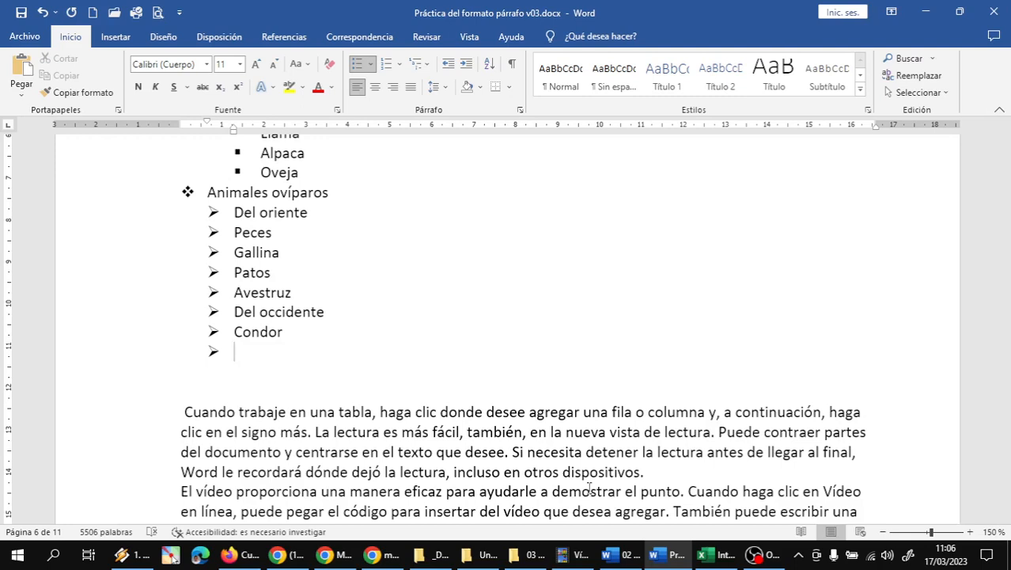
pyautogui.write('A')
pyautogui.press('BackSpace')
pyautogui.write('Ágila')
pyautogui.press('Left')
pyautogui.press('Left')
pyautogui.press('Left')
pyautogui.write('u')
pyautogui.press('Right')
pyautogui.press('Right')
pyautogui.press('Right')
pyautogui.press('Return')
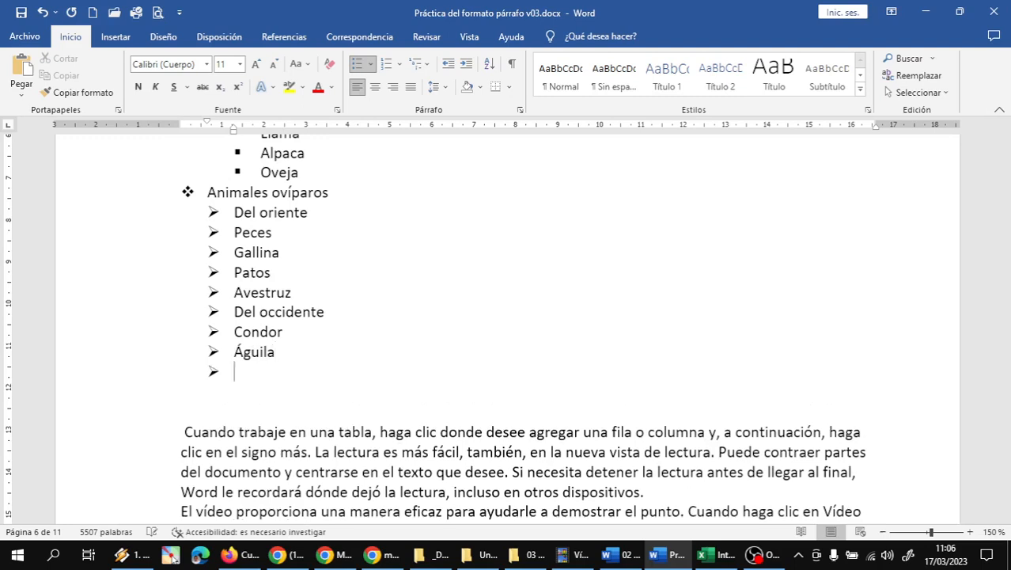
pyautogui.write('P')
pyautogui.press('BackSpace')
pyautogui.write('eces')
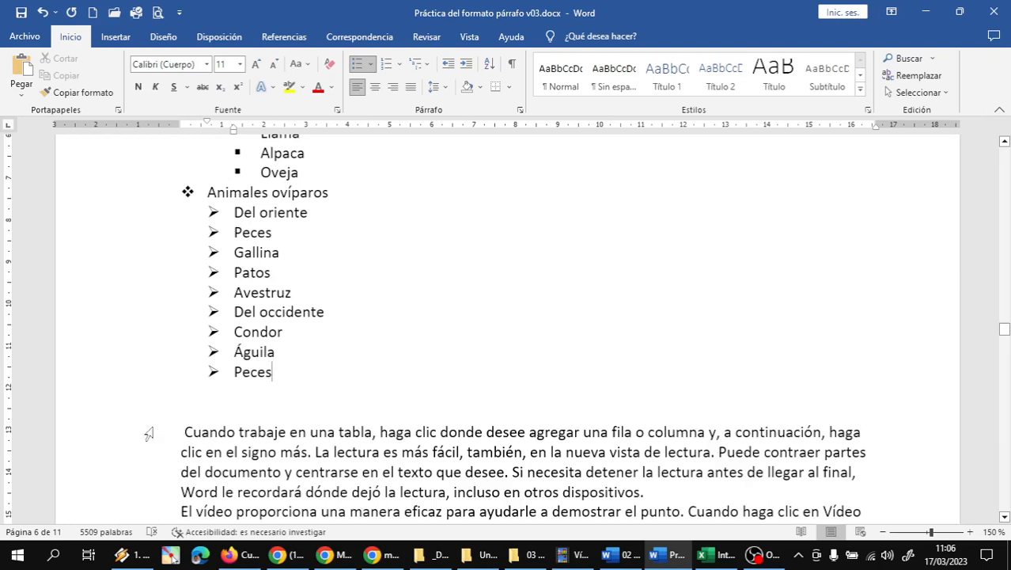
# Step: Demote Peces–Avestruz and Condor, Águila, Peces one level to third-level items under their regions
pyautogui.moveTo(86, 241); pyautogui.dragTo(84, 292)
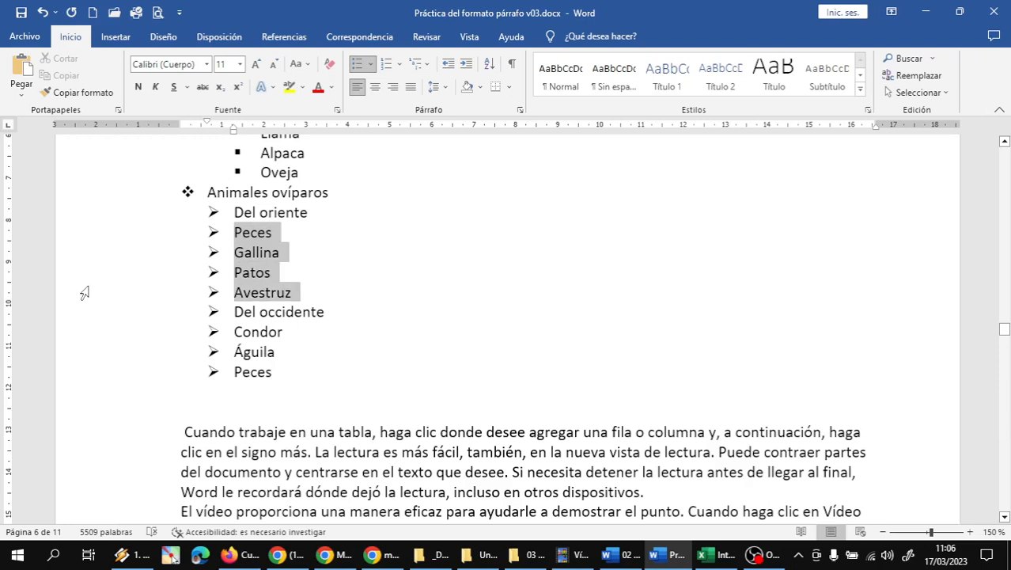
pyautogui.click(466, 64)
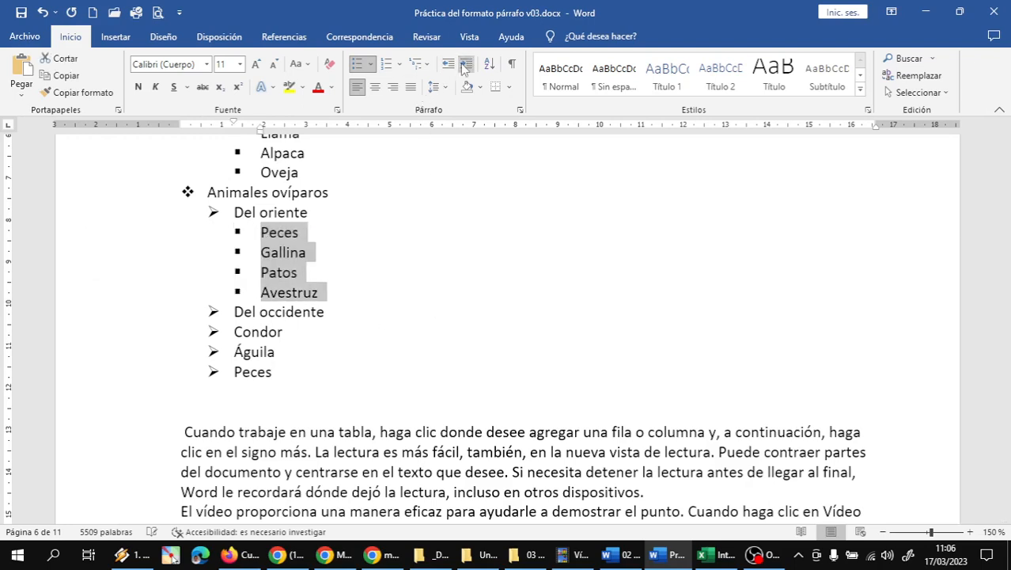
pyautogui.moveTo(130, 333); pyautogui.dragTo(127, 371)
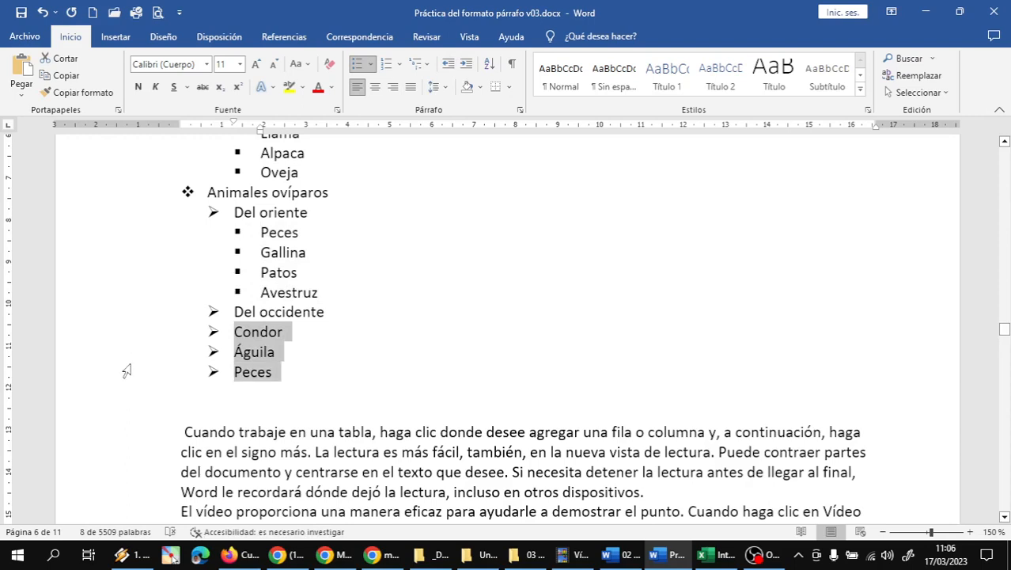
pyautogui.click(466, 64)
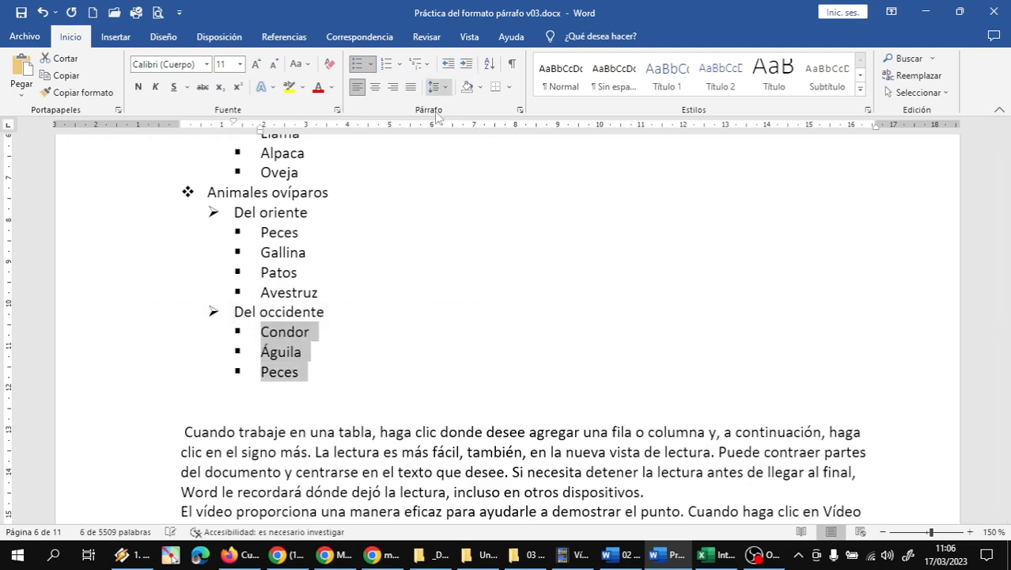
pyautogui.click(323, 372)
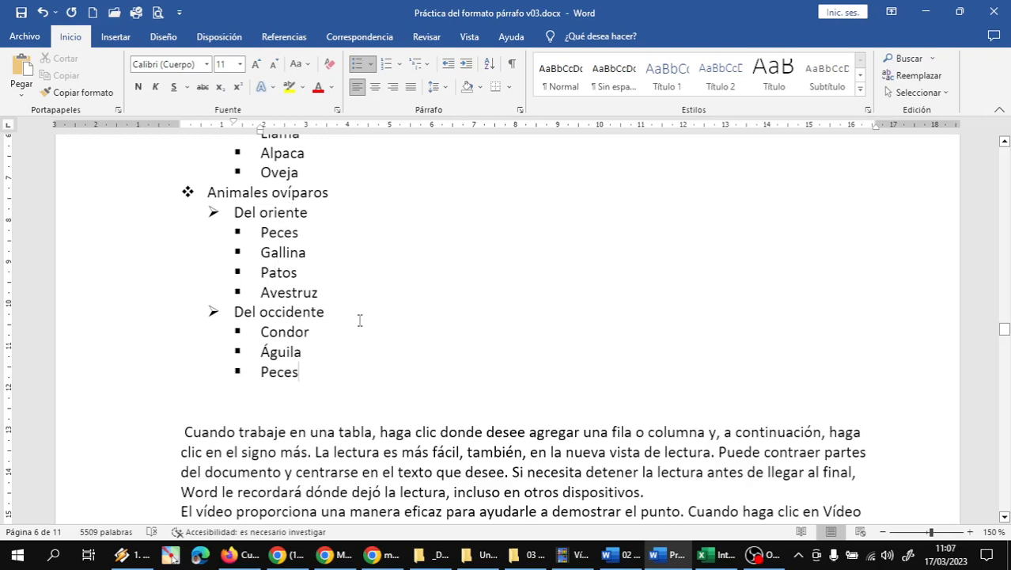
pyautogui.scroll(3, 360, 320)
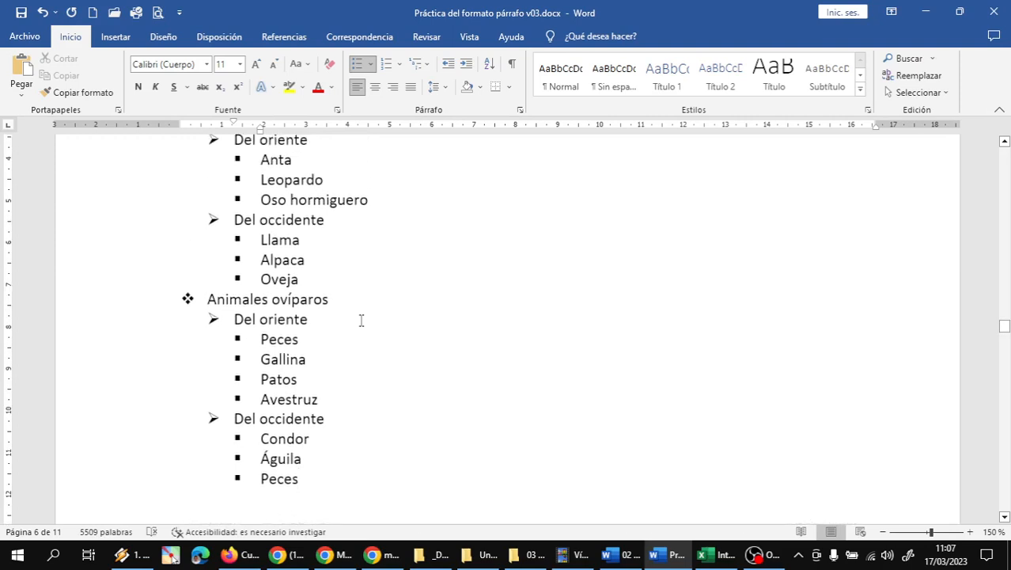
pyautogui.scroll(1, 361, 320)
pyautogui.scroll(-1, 360, 323)
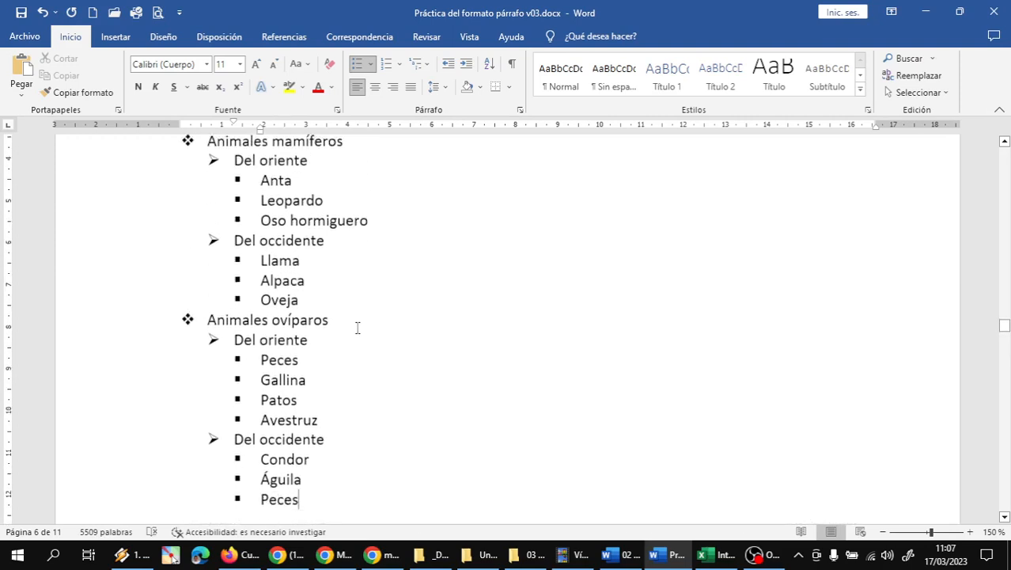
# Step: Insert Sábalo and Pacú after the first Peces under Del oriente, leaving an empty bullet
pyautogui.click(313, 344)
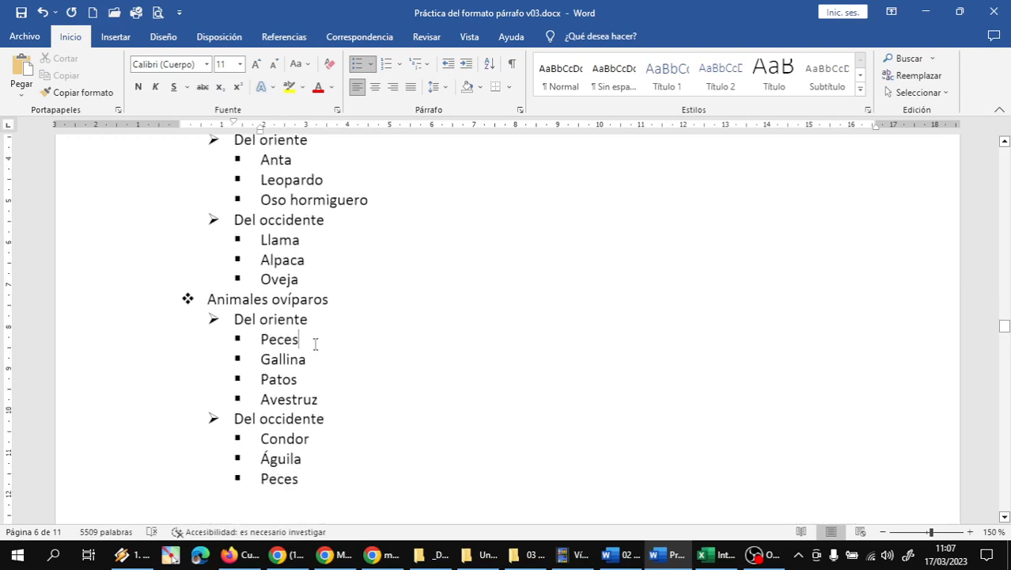
pyautogui.click(339, 401)
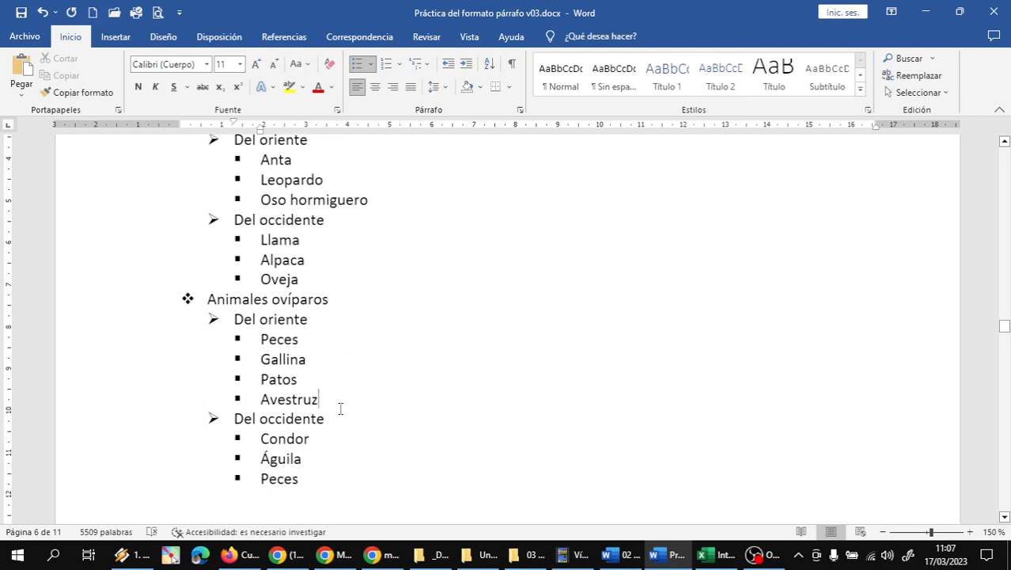
pyautogui.click(313, 343)
pyautogui.press('Return')
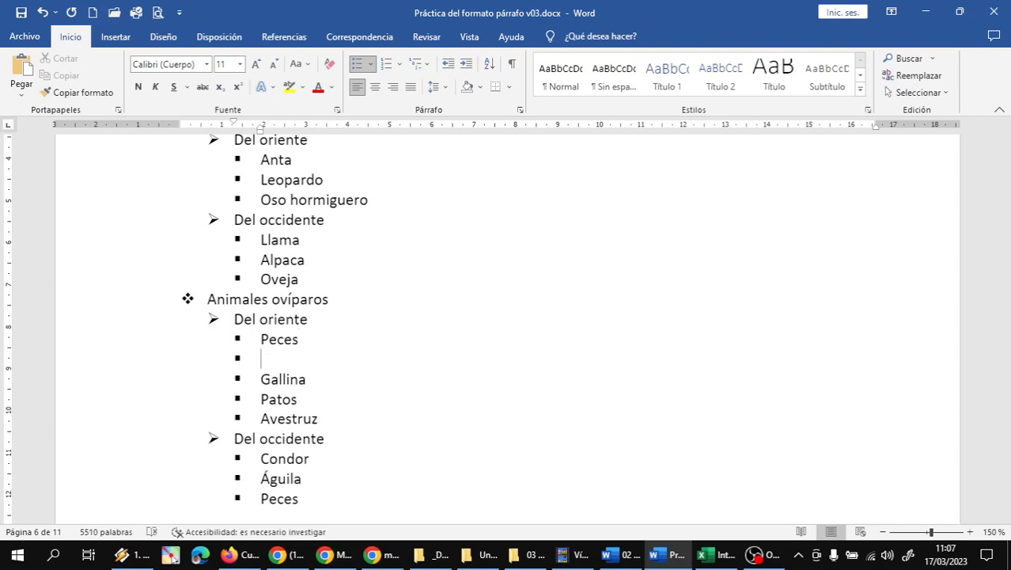
pyautogui.write('Sábalo')
pyautogui.press('Return')
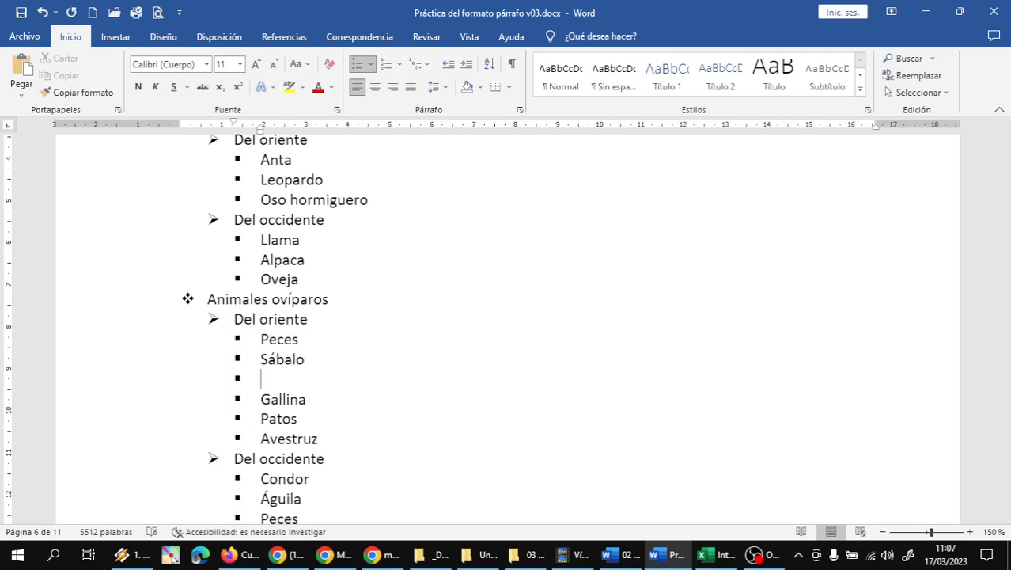
pyautogui.write('Pacú')
pyautogui.press('Return')
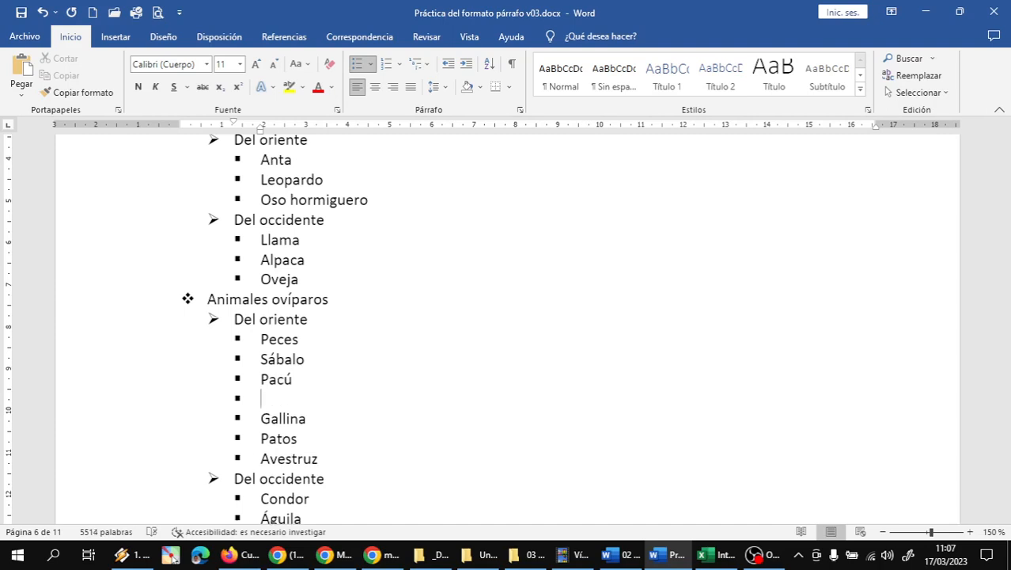
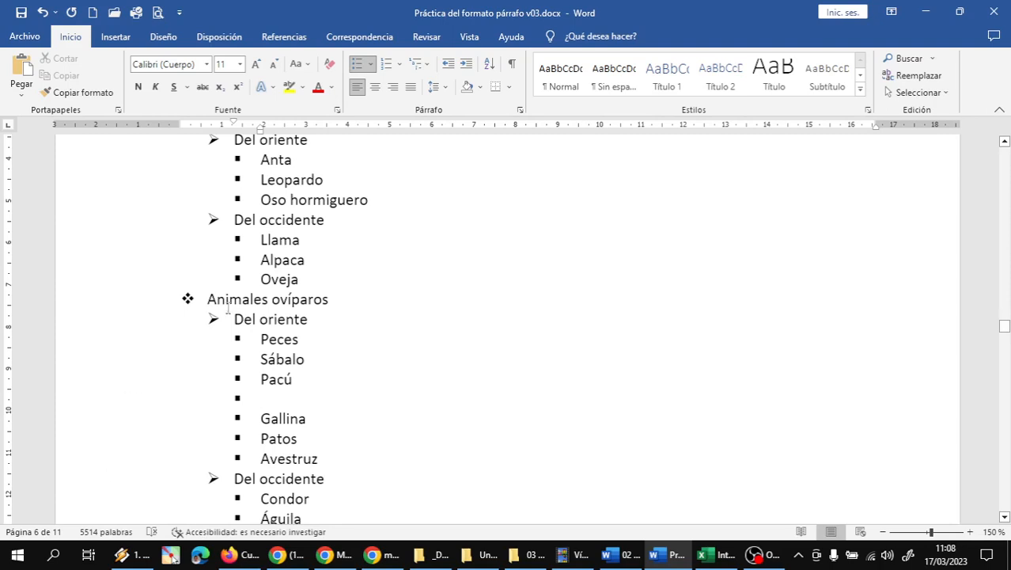
# Step: Add Trucha and Ispi as new bullets after the last Peces under Del occidente
pyautogui.scroll(-2, 308, 448)
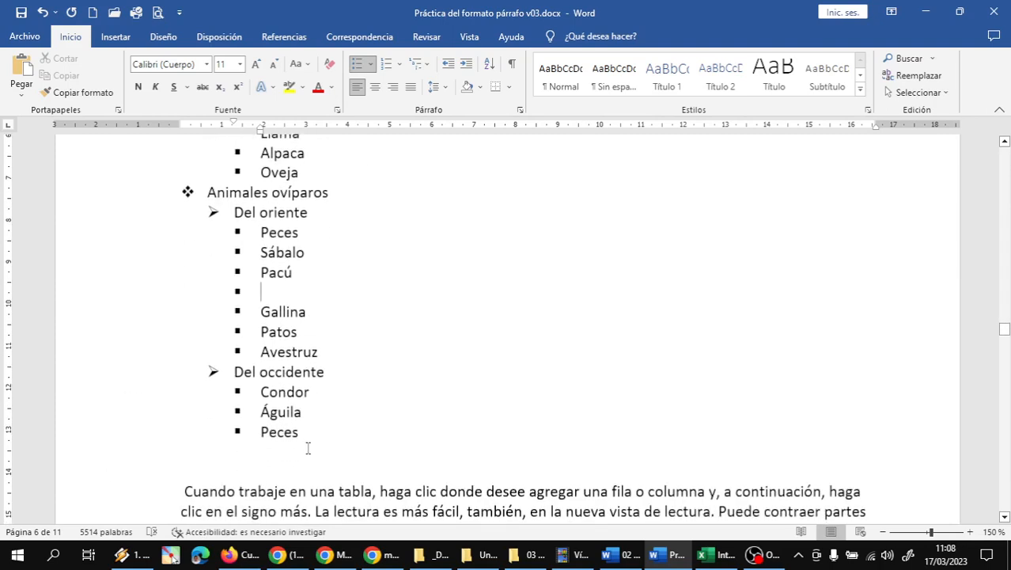
pyautogui.click(304, 432)
pyautogui.press('Return')
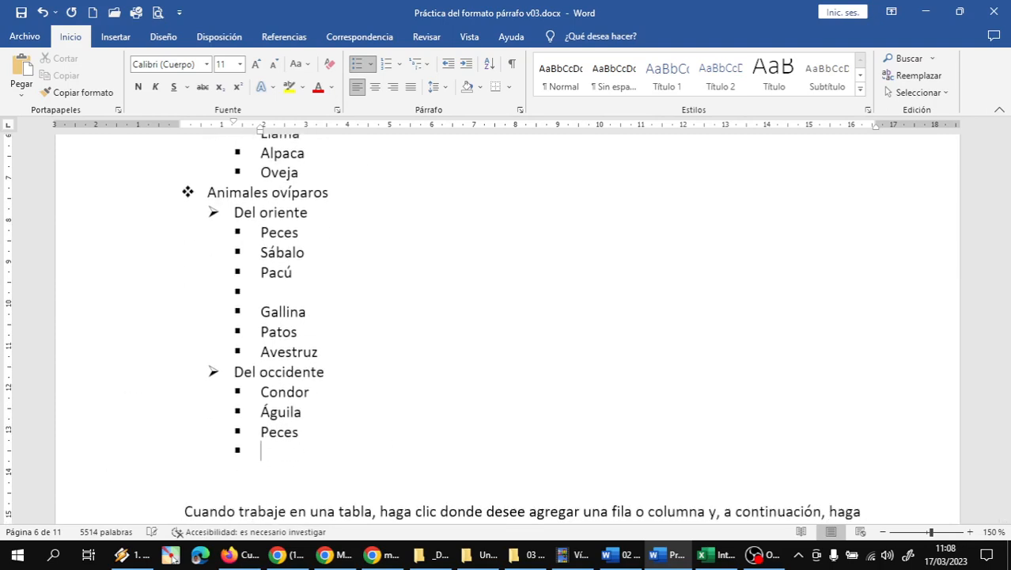
pyautogui.write('Trucha')
pyautogui.press('Return')
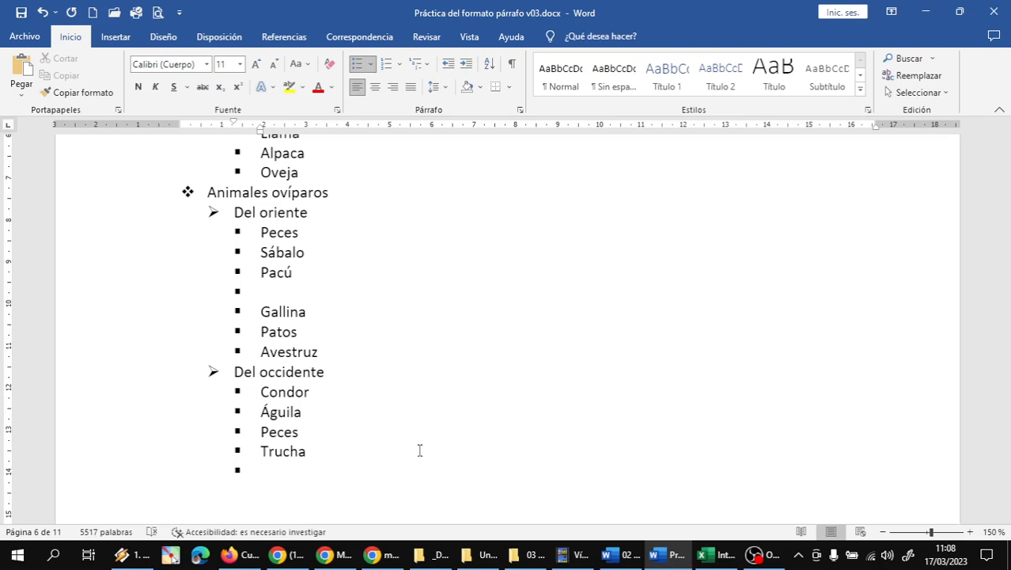
pyautogui.write('Isphi')
pyautogui.press('BackSpace')
pyautogui.press('BackSpace')
pyautogui.write('i')
# Step: Check the WhatsApp chat for the missing species 'bagre', then return to the Word document
pyautogui.click(282, 292)
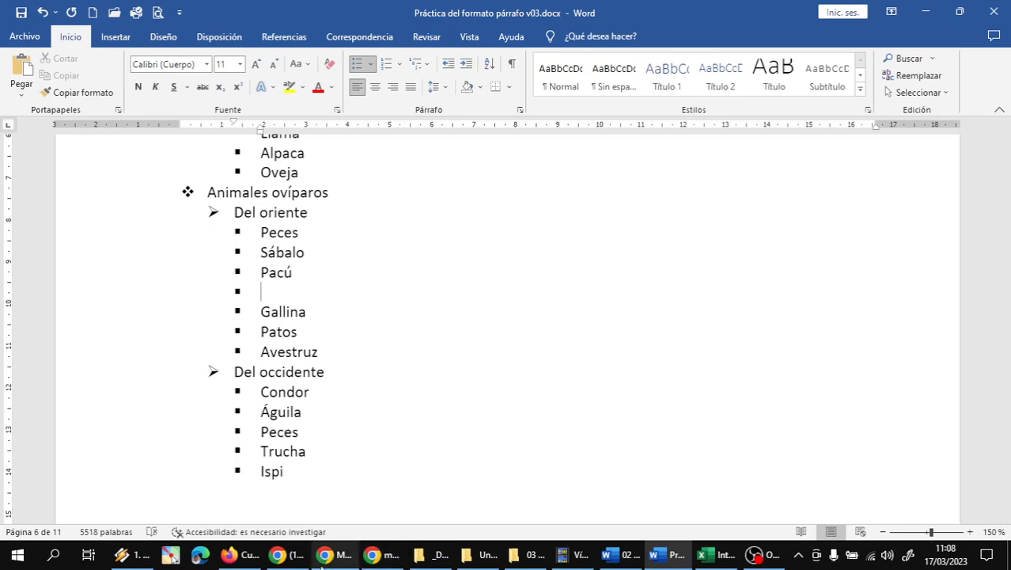
pyautogui.click(330, 555)
pyautogui.click(330, 556)
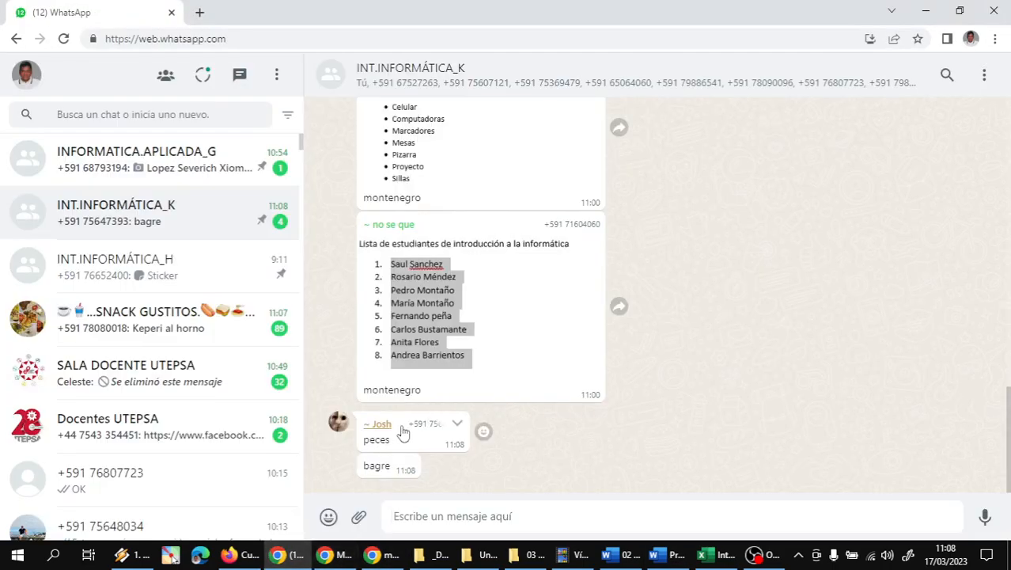
pyautogui.doubleClick(375, 464)
pyautogui.click(668, 554)
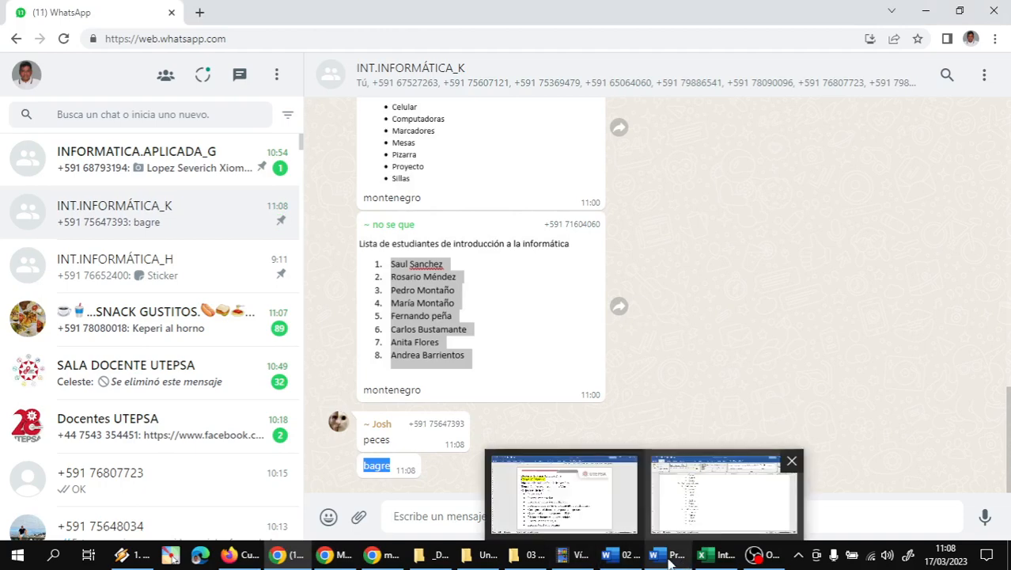
pyautogui.click(721, 487)
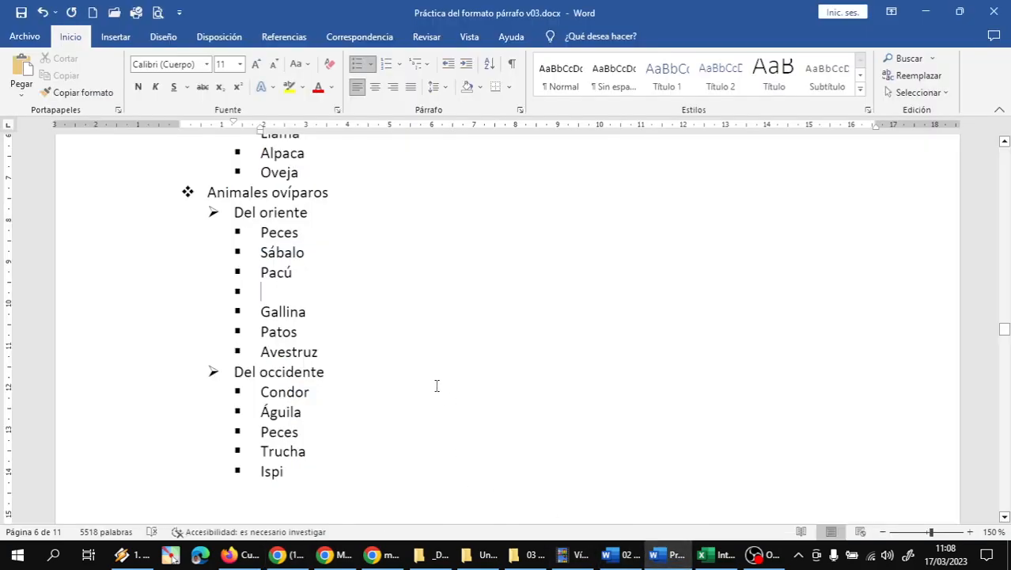
# Step: Type Bagre on the empty bullet and nest Sábalo, Pacú and Bagre under the eastern Peces
pyautogui.write('Ba')
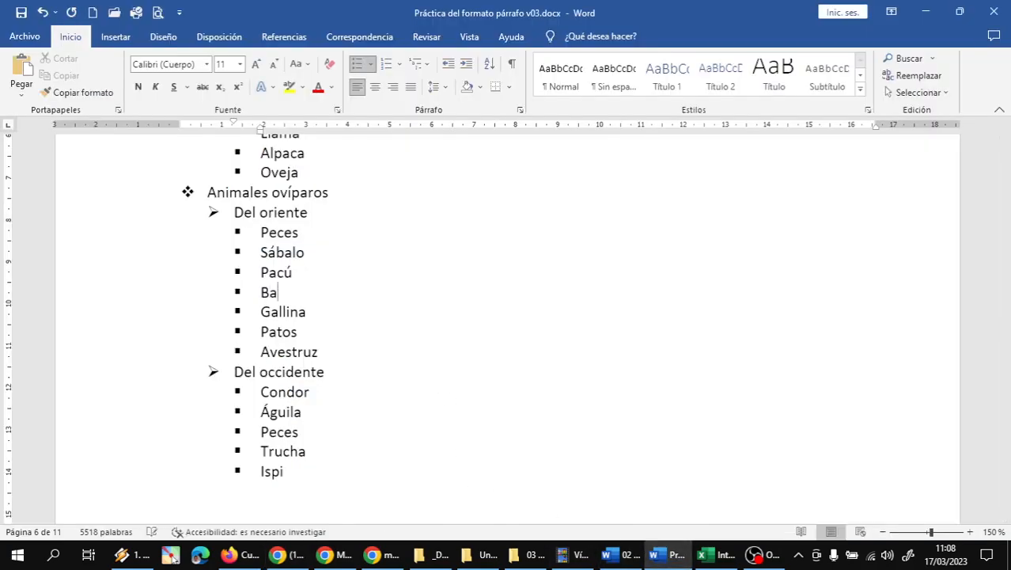
pyautogui.write('gre')
pyautogui.press('Down')
pyautogui.press('Down')
pyautogui.press('Down')
pyautogui.press('Down')
pyautogui.press('Down')
pyautogui.press('Down')
pyautogui.press('Down')
pyautogui.press('Down')
pyautogui.press('Down')
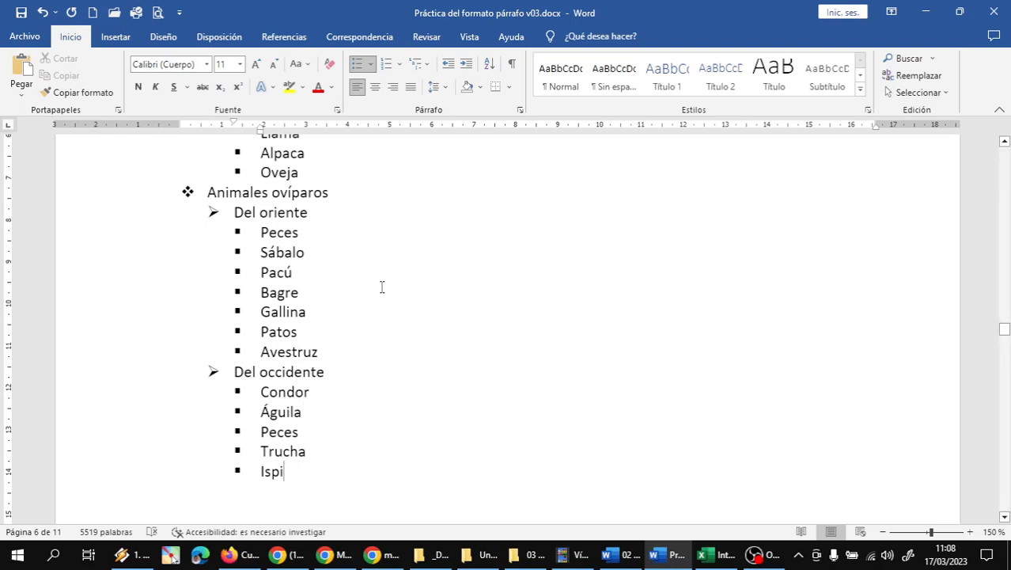
pyautogui.moveTo(114, 254); pyautogui.dragTo(113, 296)
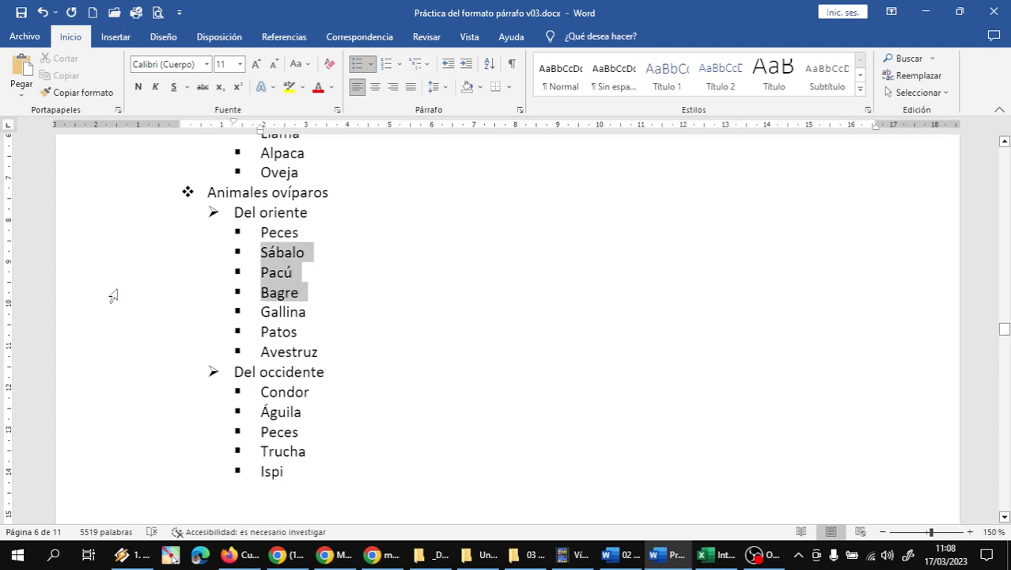
pyautogui.click(467, 69)
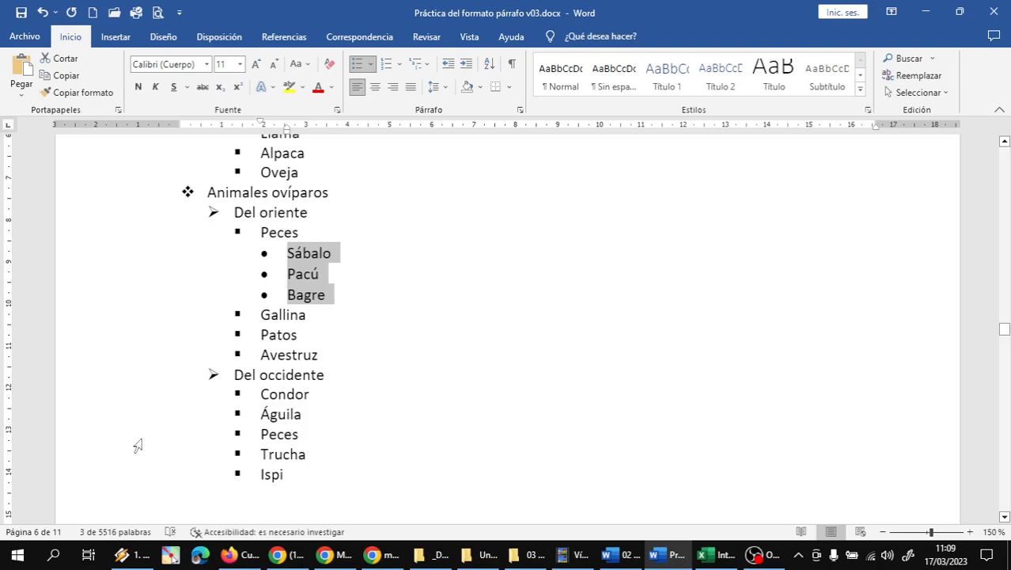
# Step: Indent Trucha and Ispi one level deeper under the western Peces
pyautogui.moveTo(138, 452); pyautogui.dragTo(136, 472)
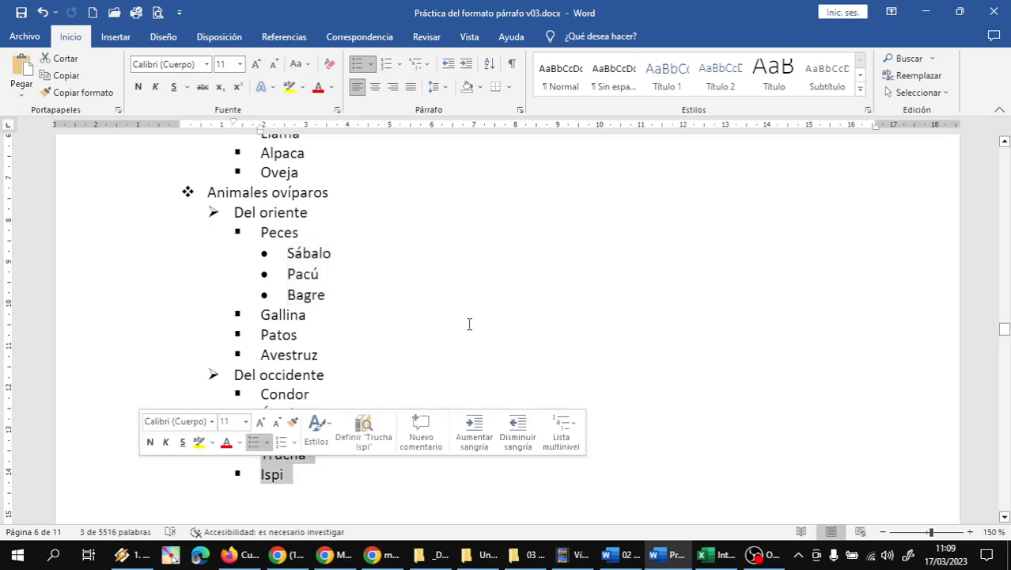
pyautogui.click(466, 63)
pyautogui.click(356, 317)
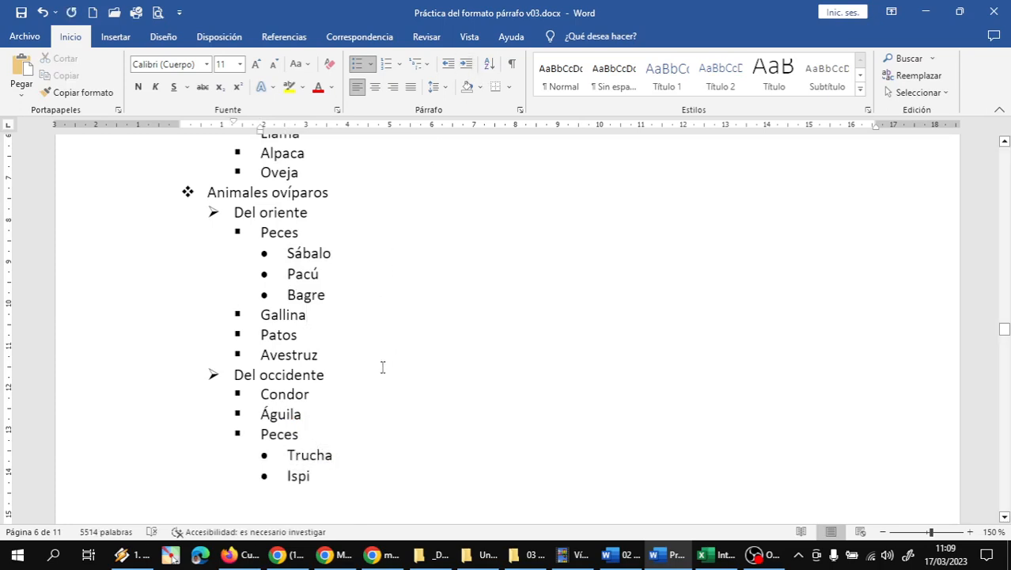
pyautogui.scroll(5, 373, 374)
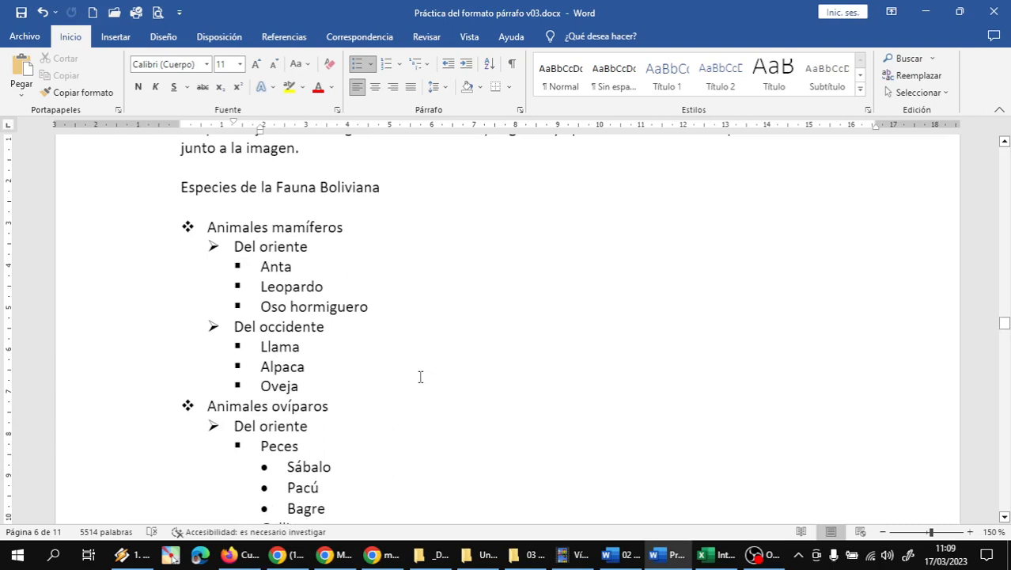
# Step: Bold the Animales mamíferos and Animales ovíparos headings
pyautogui.click(105, 239)
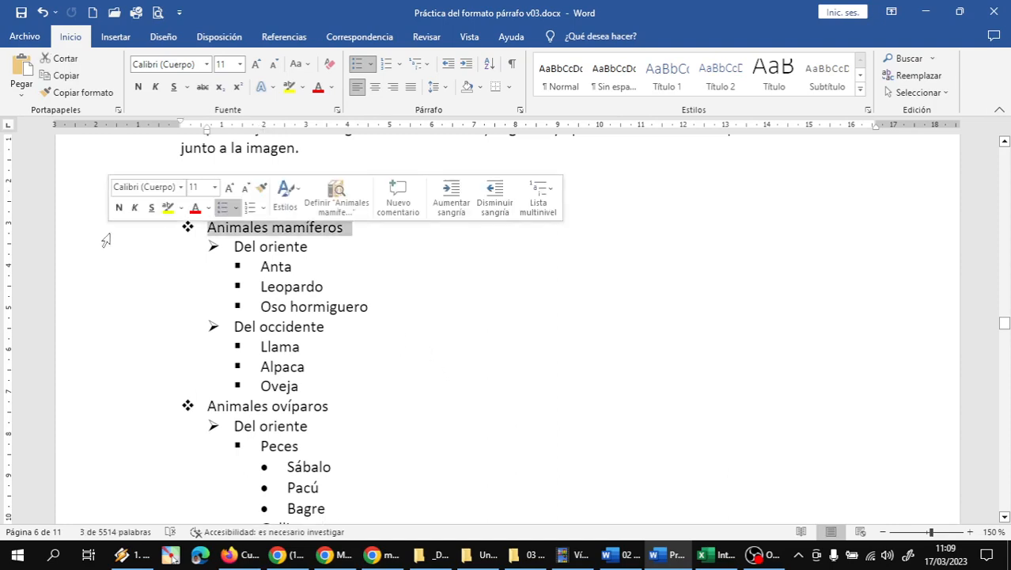
pyautogui.click(139, 89)
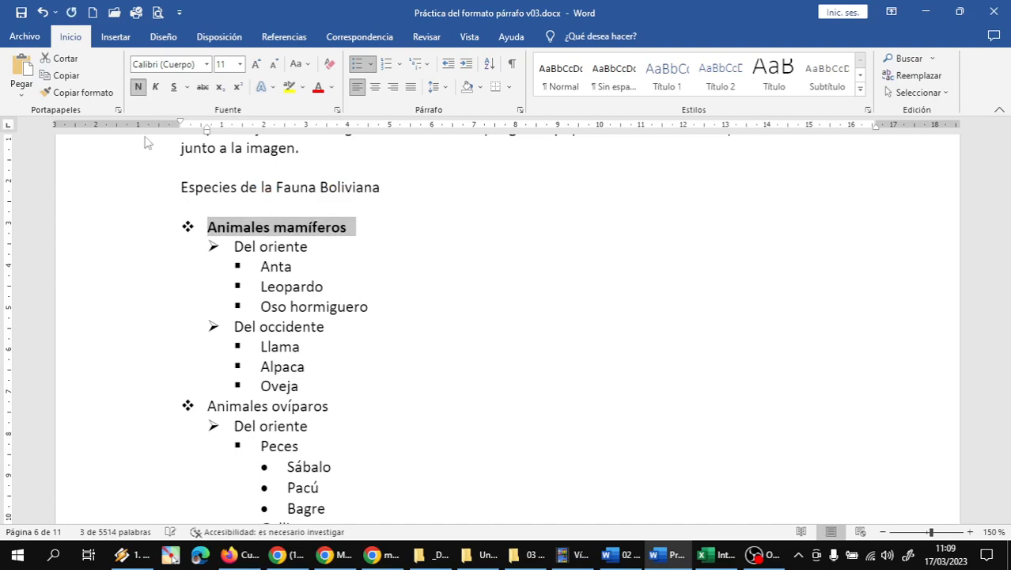
pyautogui.click(92, 416)
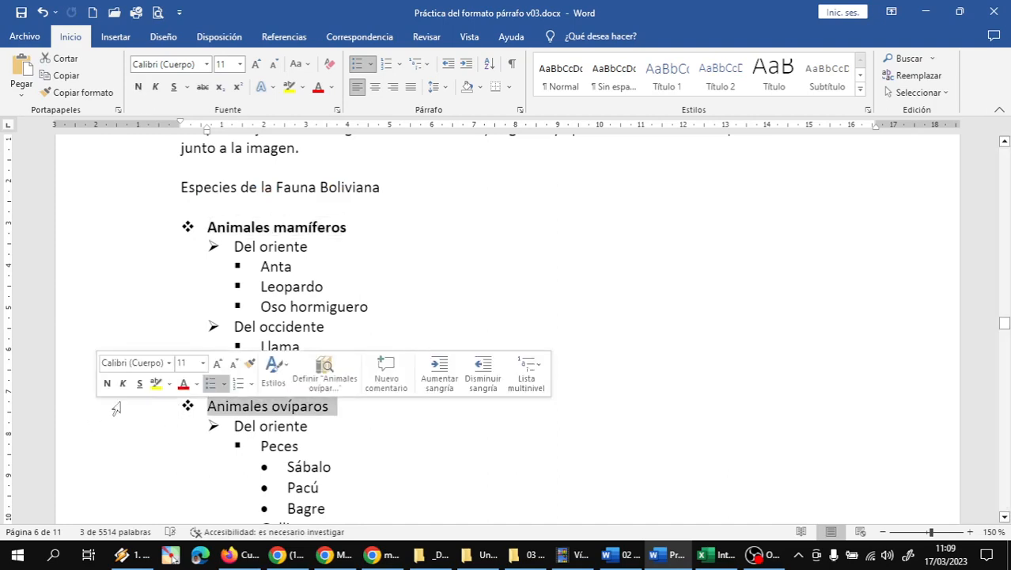
pyautogui.click(141, 90)
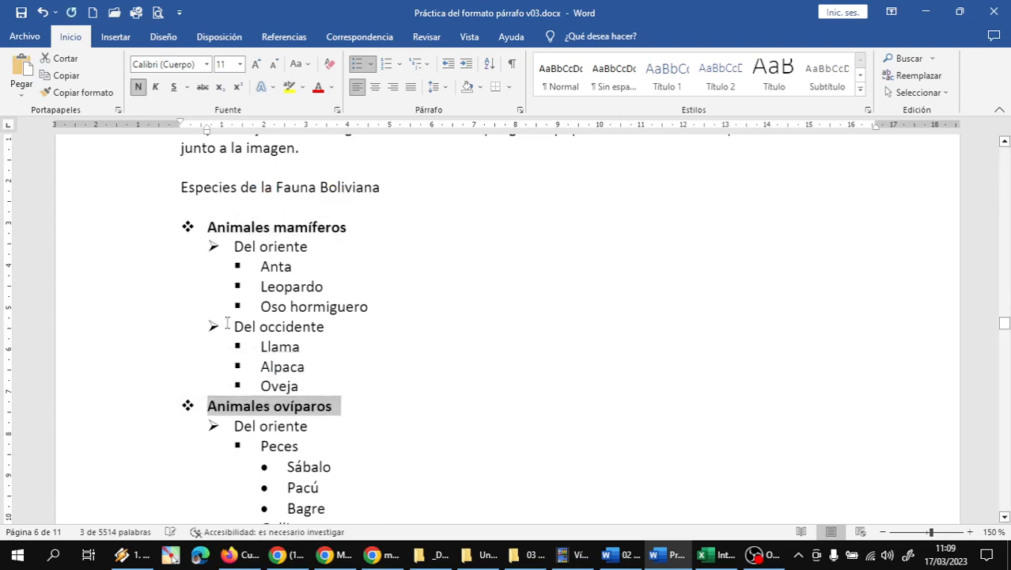
pyautogui.scroll(-1, 315, 313)
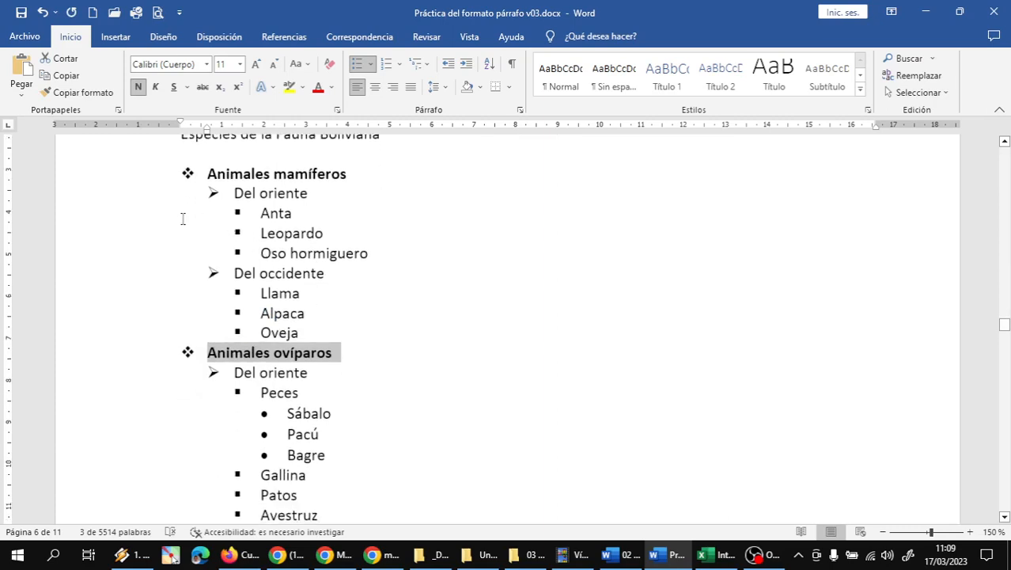
pyautogui.moveTo(88, 220); pyautogui.dragTo(88, 252)
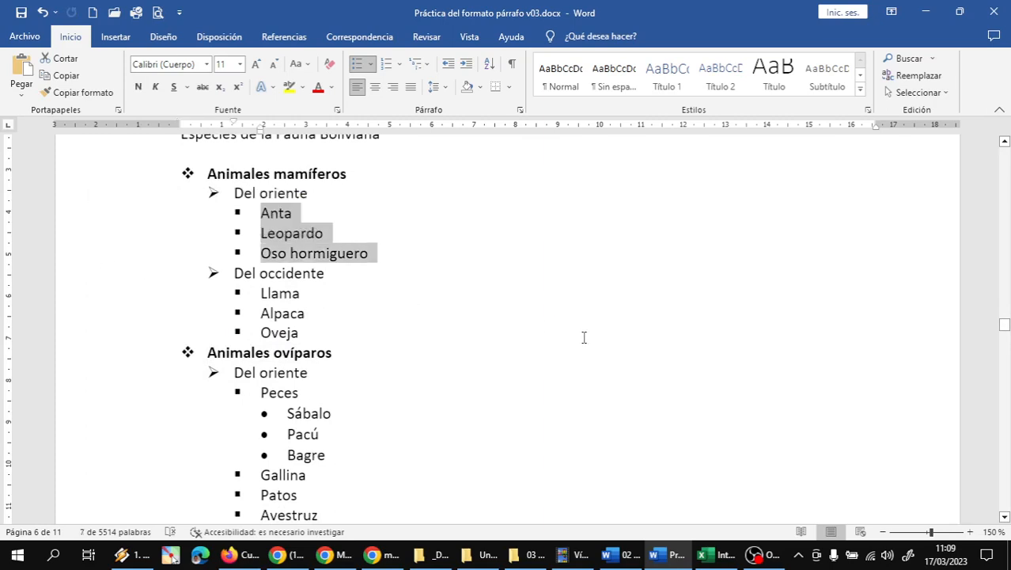
# Step: Sort Anta, Leopardo, Oso hormiguero and Alpaca, Llama, Oveja in ascending alphabetical order
pyautogui.click(491, 69)
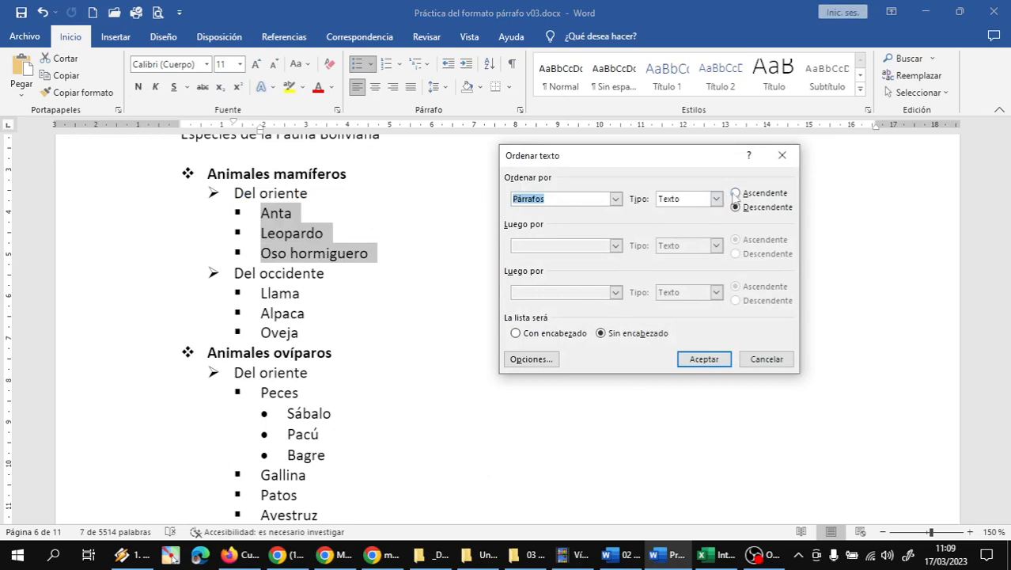
pyautogui.click(736, 193)
pyautogui.click(703, 359)
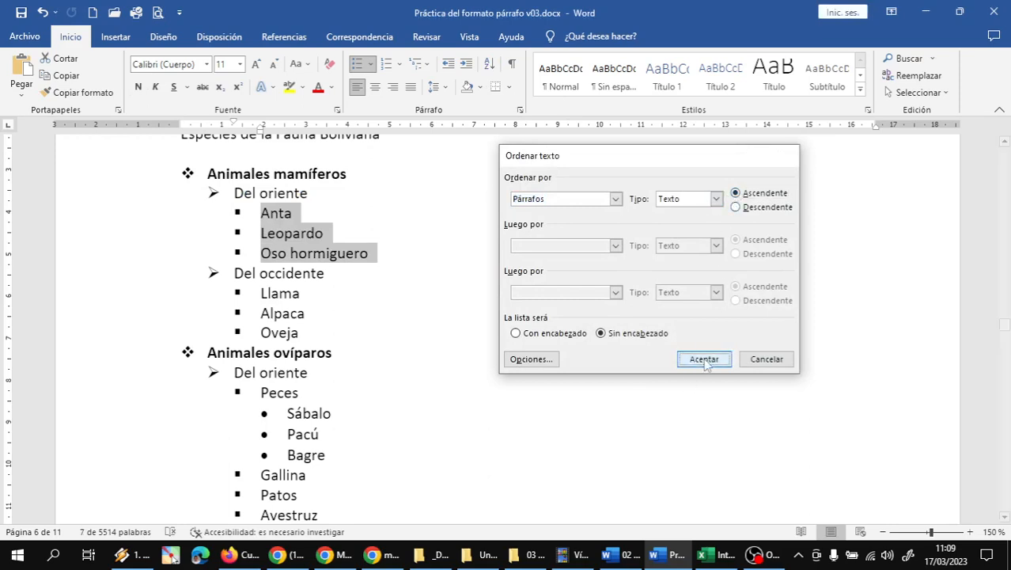
pyautogui.moveTo(106, 294); pyautogui.dragTo(105, 333)
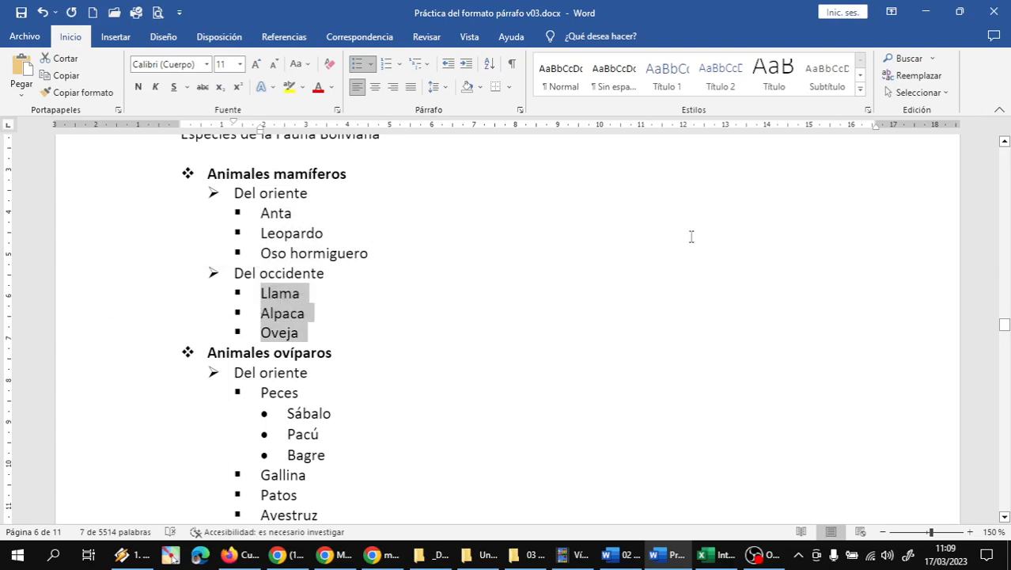
pyautogui.click(489, 63)
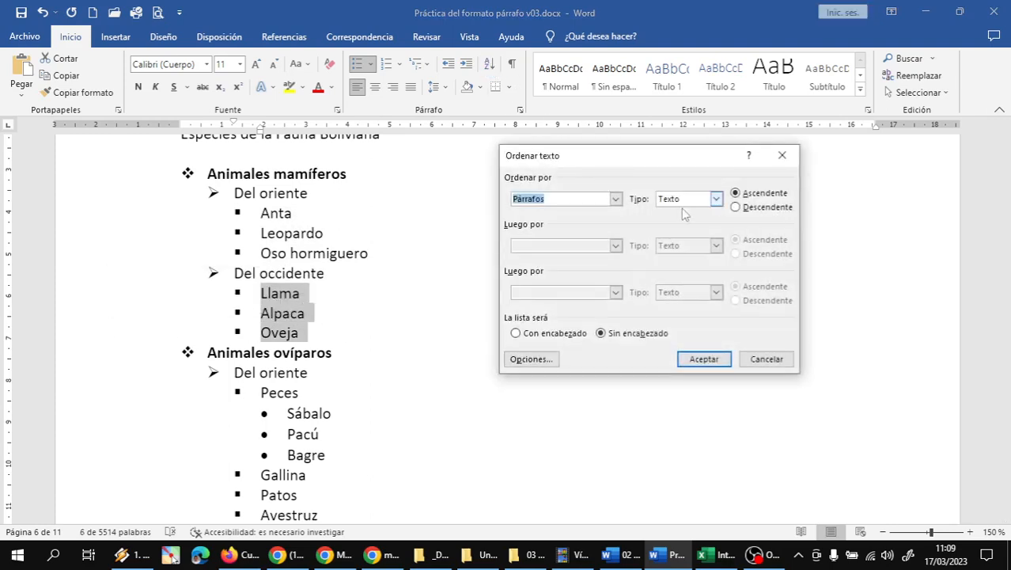
pyautogui.click(702, 361)
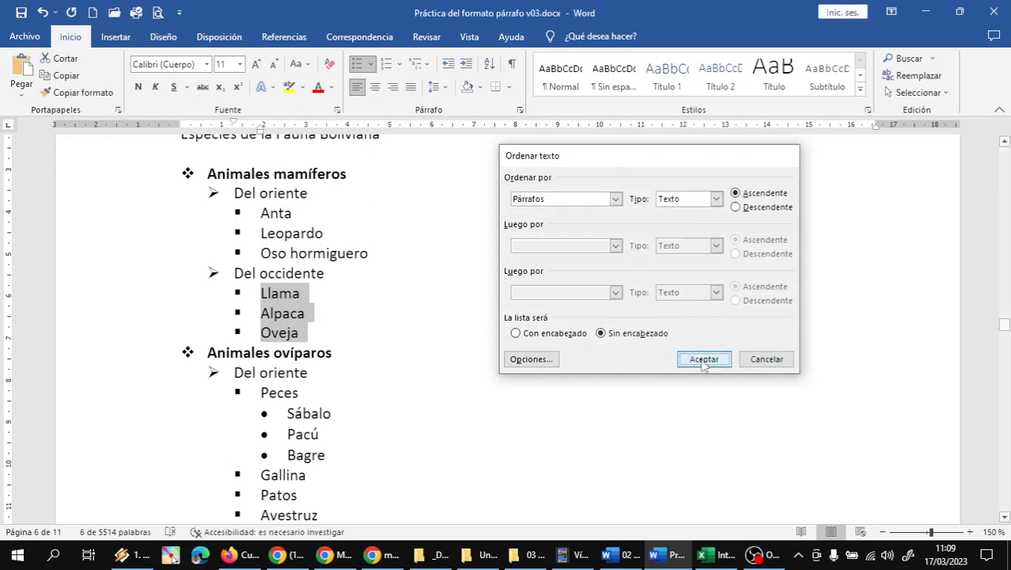
# Step: Sort the fish sub-lists ascending: Bagre, Pacú, Sábalo and Ispi, Trucha
pyautogui.scroll(-3, 609, 285)
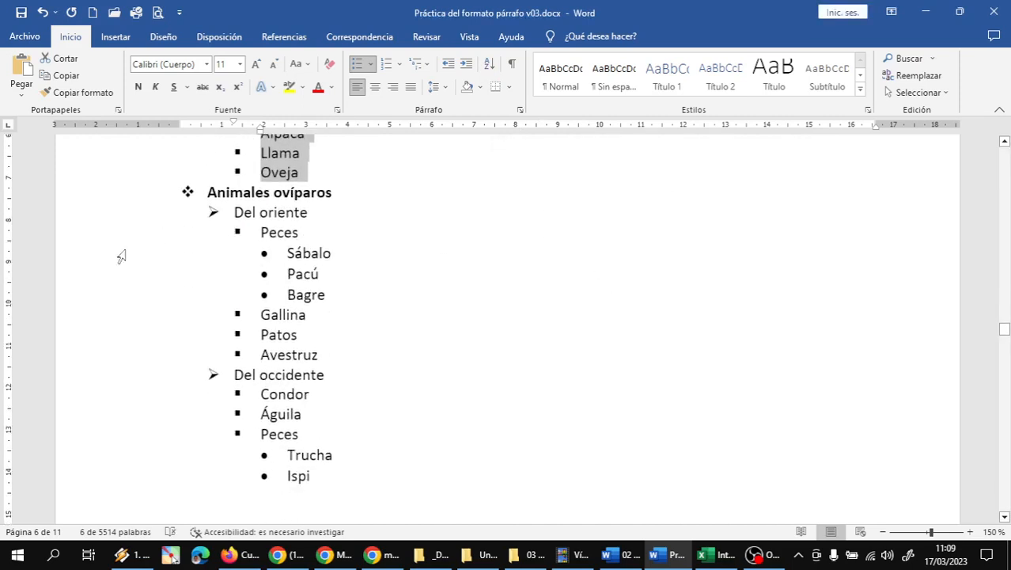
pyautogui.moveTo(101, 261); pyautogui.dragTo(97, 294)
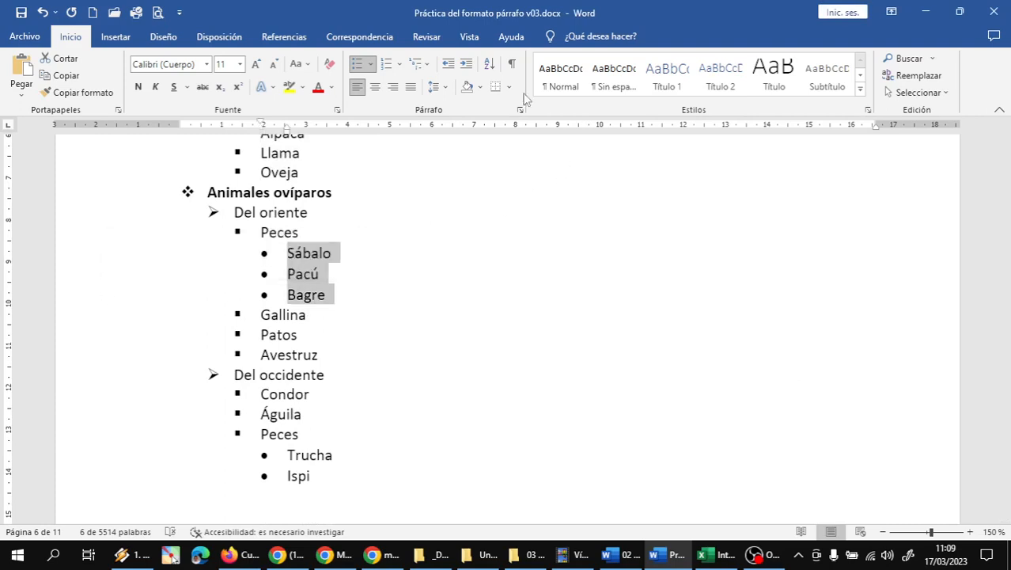
pyautogui.click(489, 63)
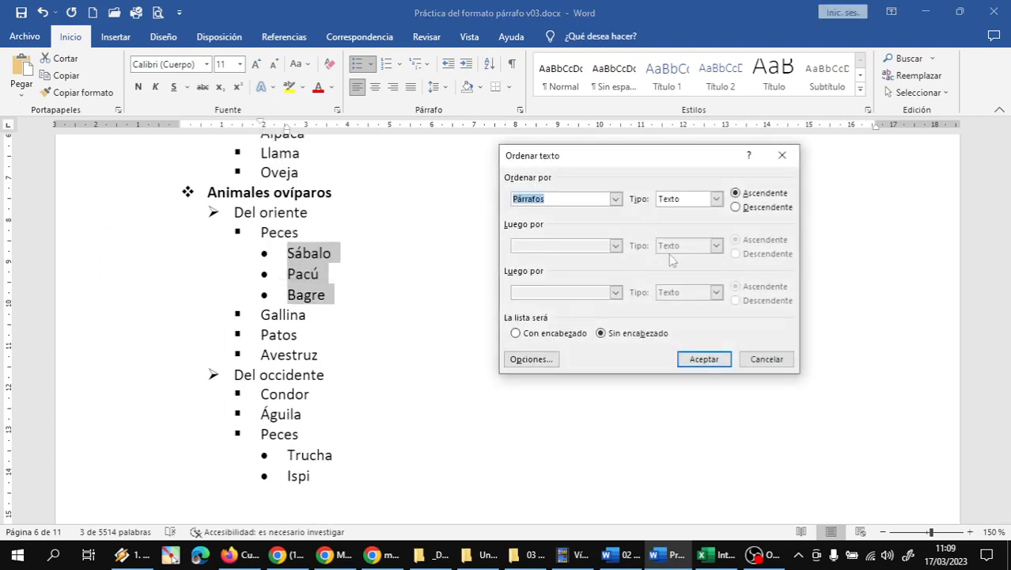
pyautogui.click(703, 358)
pyautogui.click(457, 369)
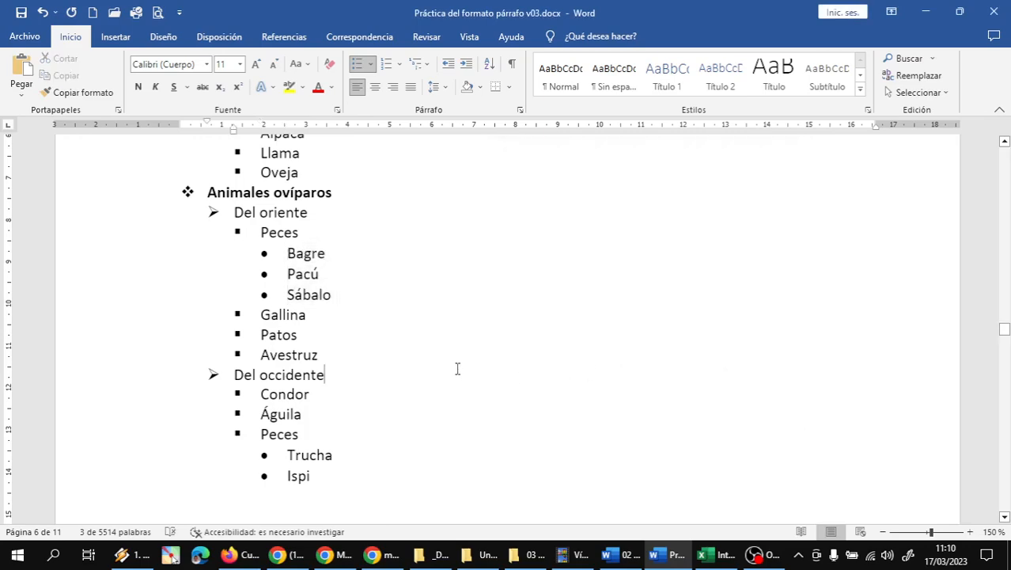
pyautogui.scroll(-3, 429, 309)
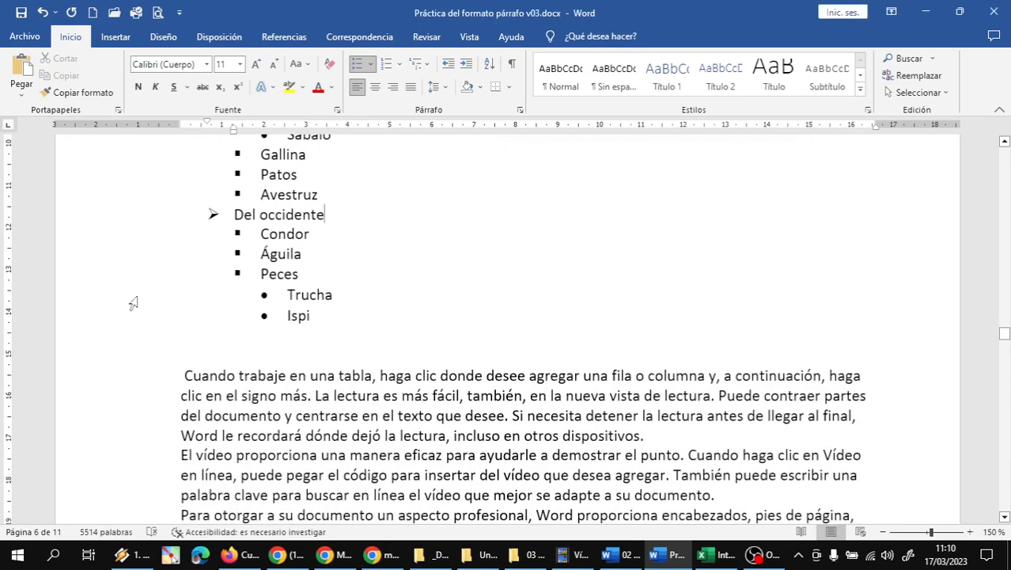
pyautogui.moveTo(133, 303); pyautogui.dragTo(131, 318)
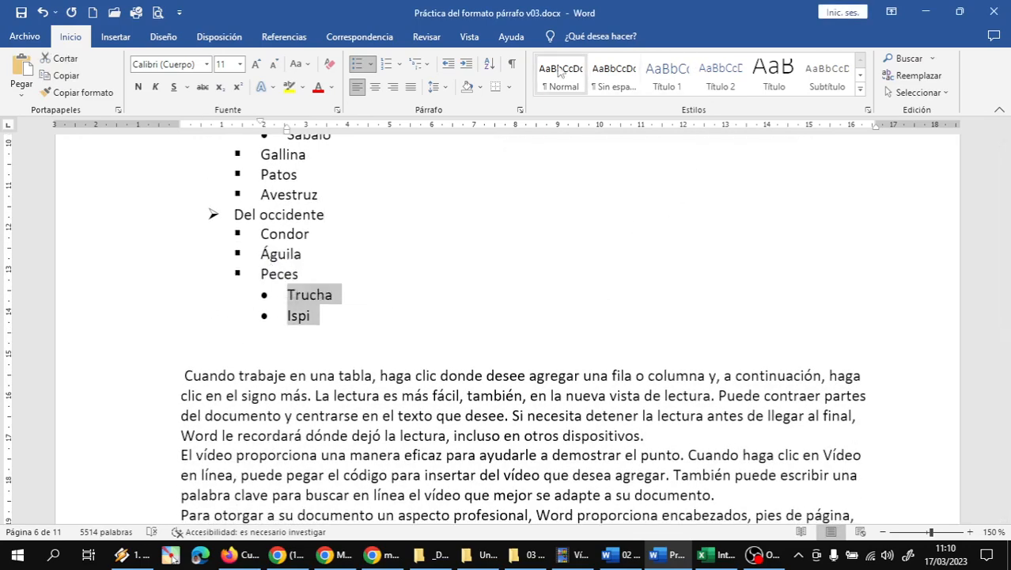
pyautogui.click(489, 63)
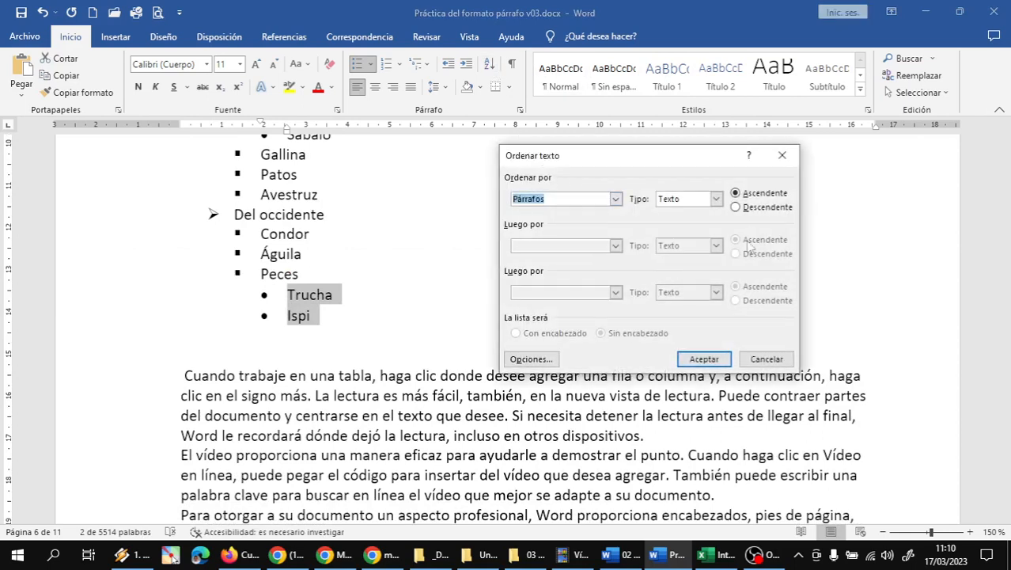
pyautogui.click(704, 358)
pyautogui.click(592, 307)
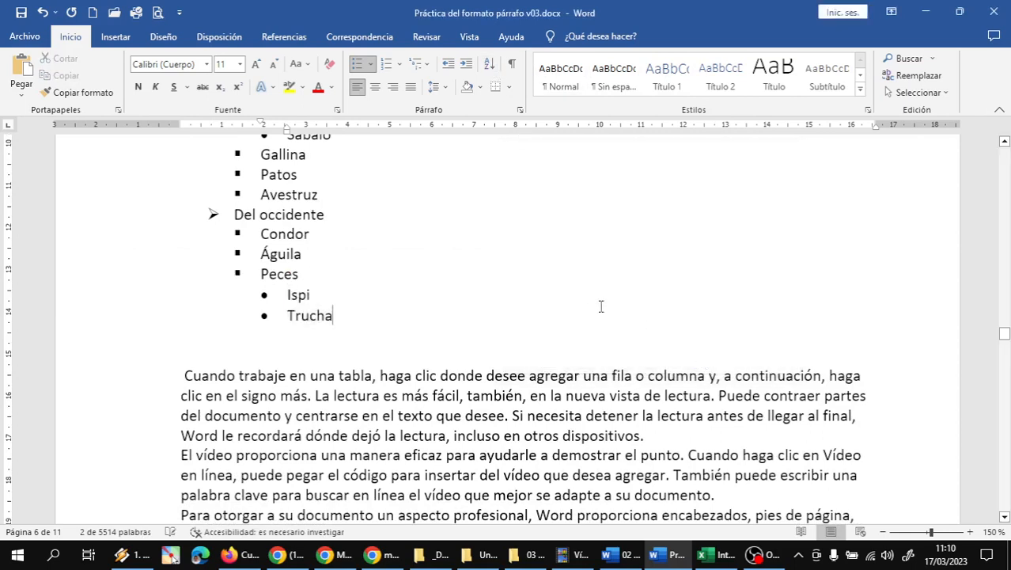
pyautogui.scroll(5, 442, 273)
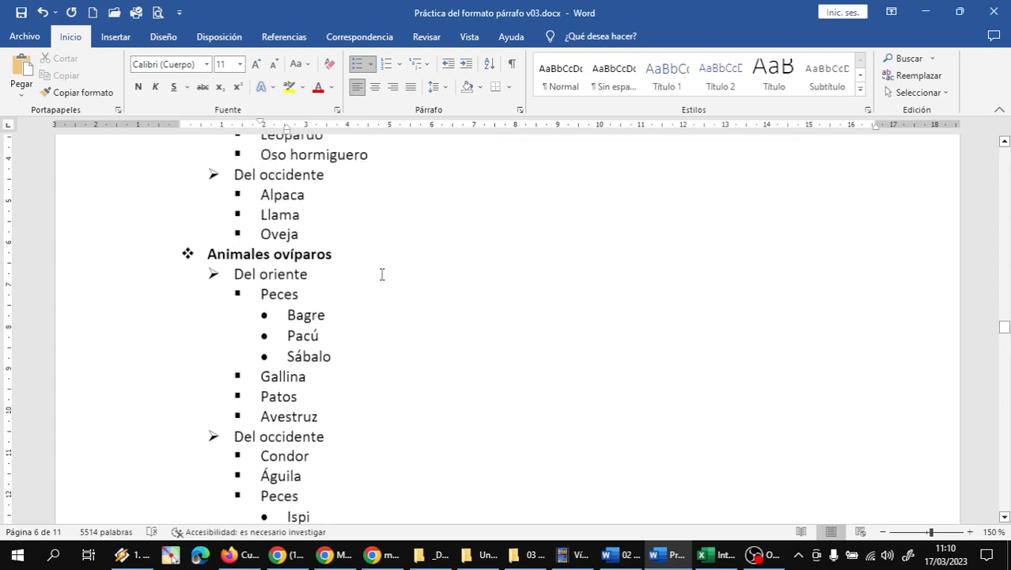
pyautogui.scroll(1, 188, 248)
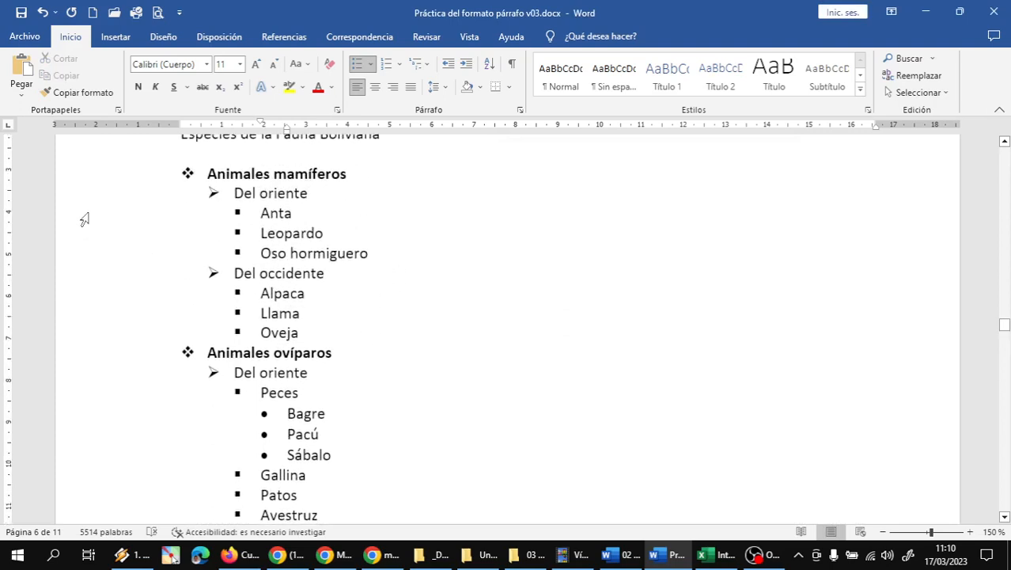
# Step: Italicise Anta, Leopardo, Oso hormiguero and the Del occidente group through Oveja
pyautogui.moveTo(85, 219); pyautogui.dragTo(86, 254)
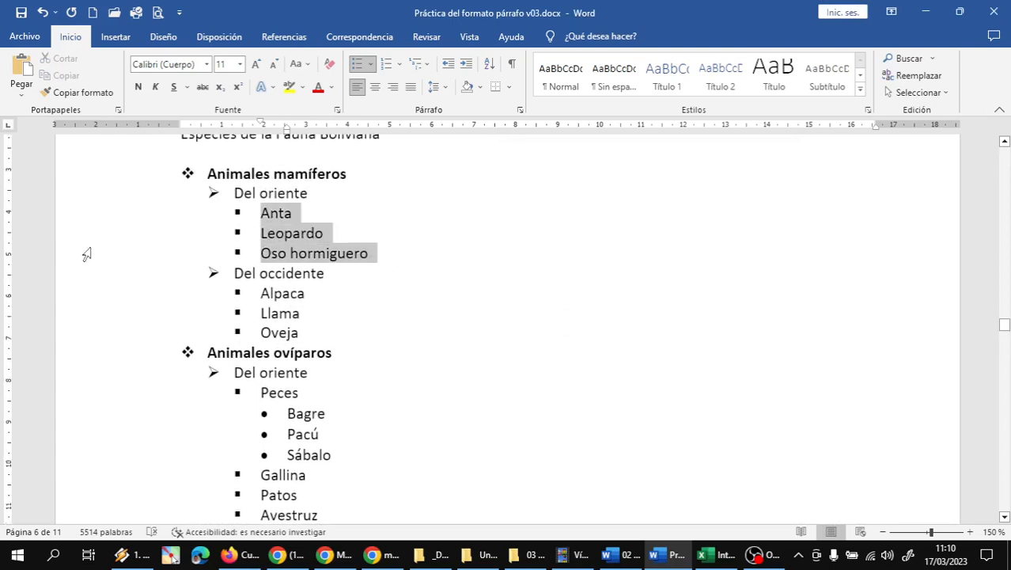
pyautogui.click(157, 89)
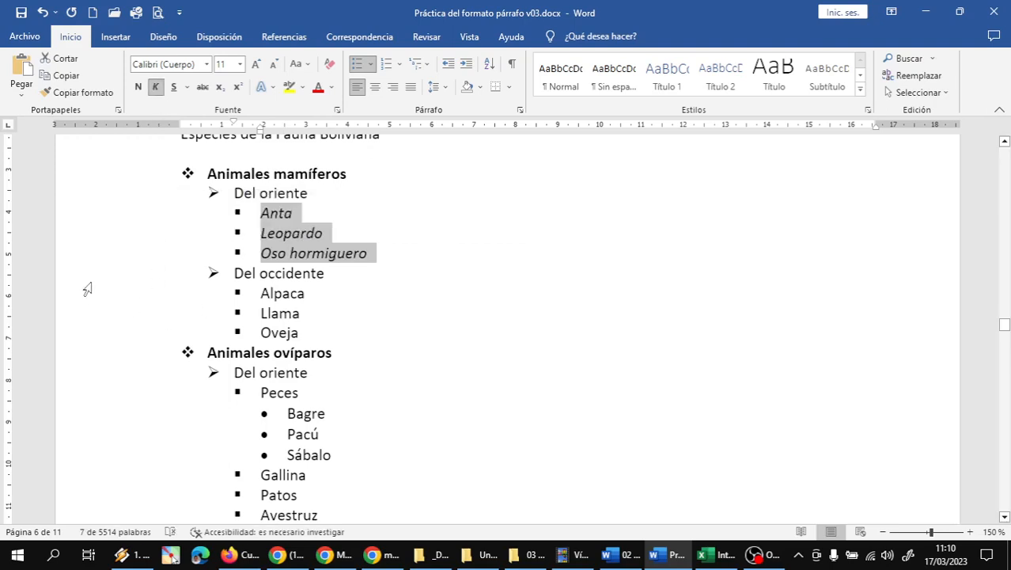
pyautogui.moveTo(87, 281); pyautogui.dragTo(84, 331)
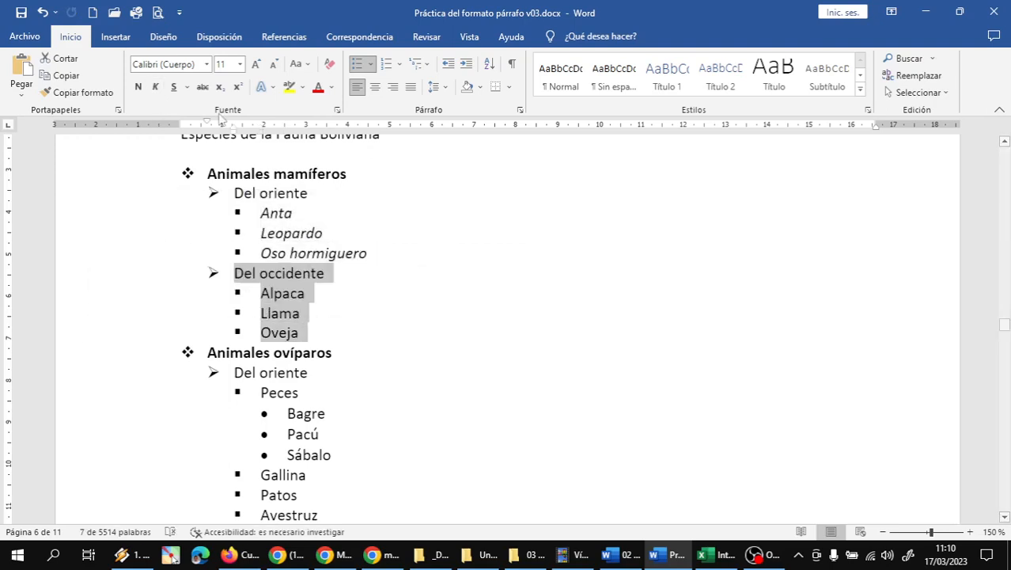
pyautogui.click(158, 88)
# Step: Italicise the fish names Bagre, Pacú, Sábalo, Ispi and Trucha
pyautogui.scroll(-3, 175, 249)
pyautogui.moveTo(83, 257); pyautogui.dragTo(85, 298)
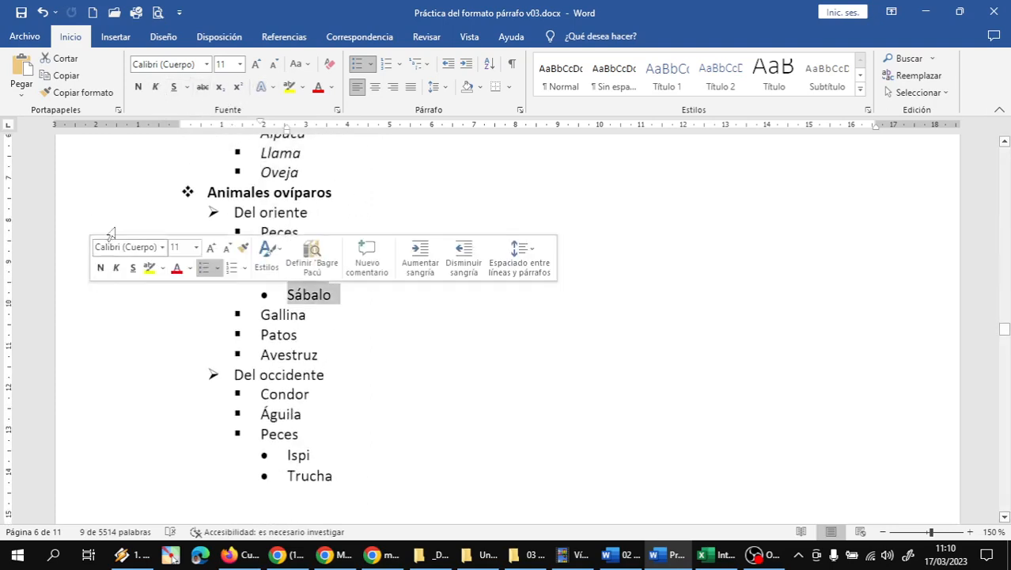
pyautogui.click(156, 87)
pyautogui.scroll(-2, 275, 269)
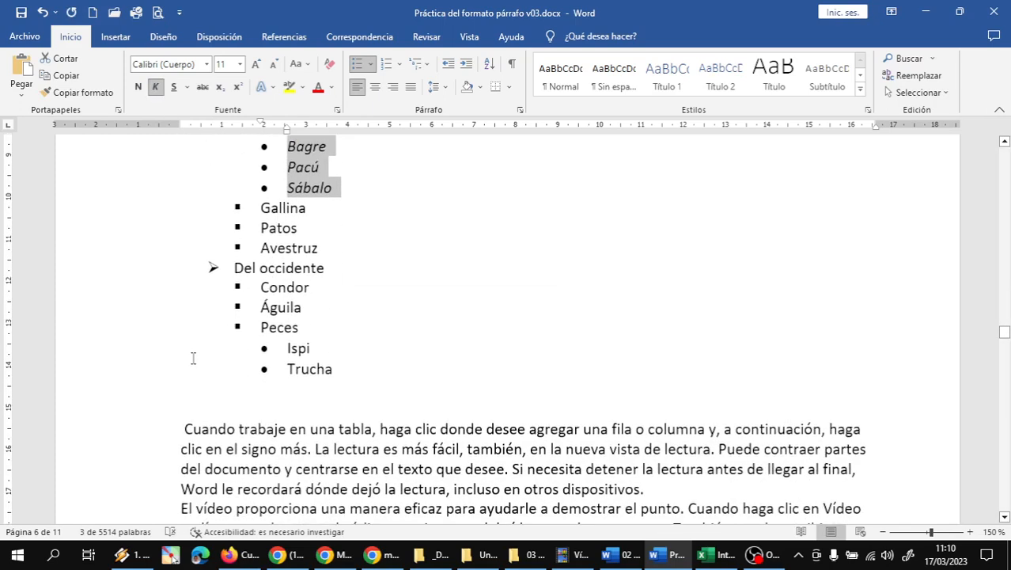
pyautogui.moveTo(92, 356); pyautogui.dragTo(90, 374)
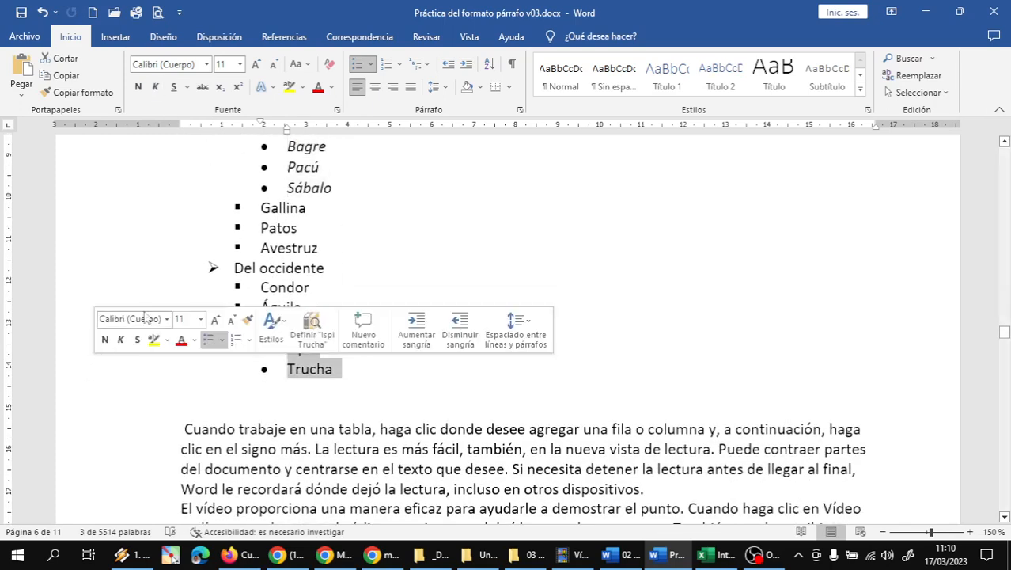
pyautogui.click(156, 88)
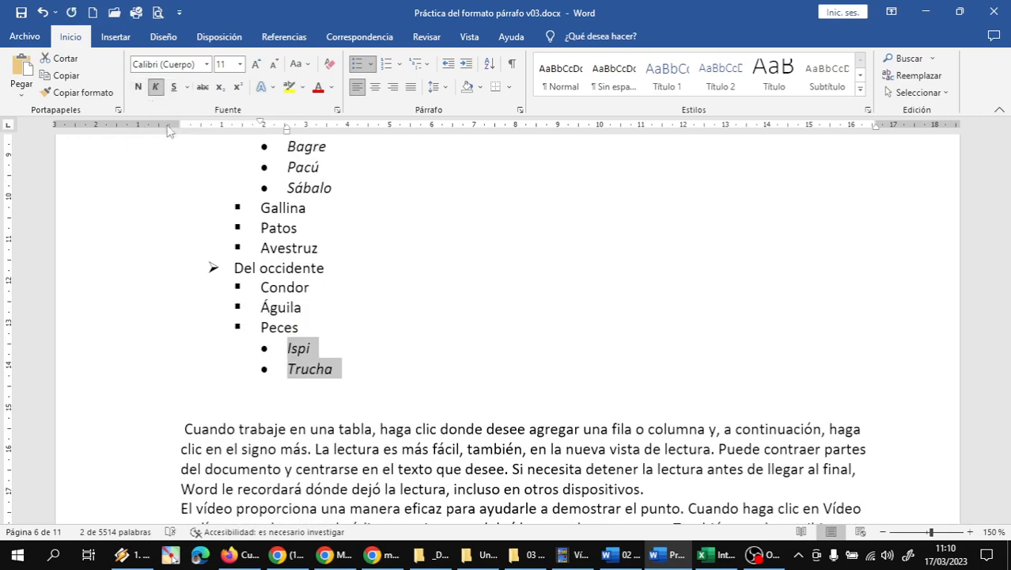
pyautogui.click(367, 344)
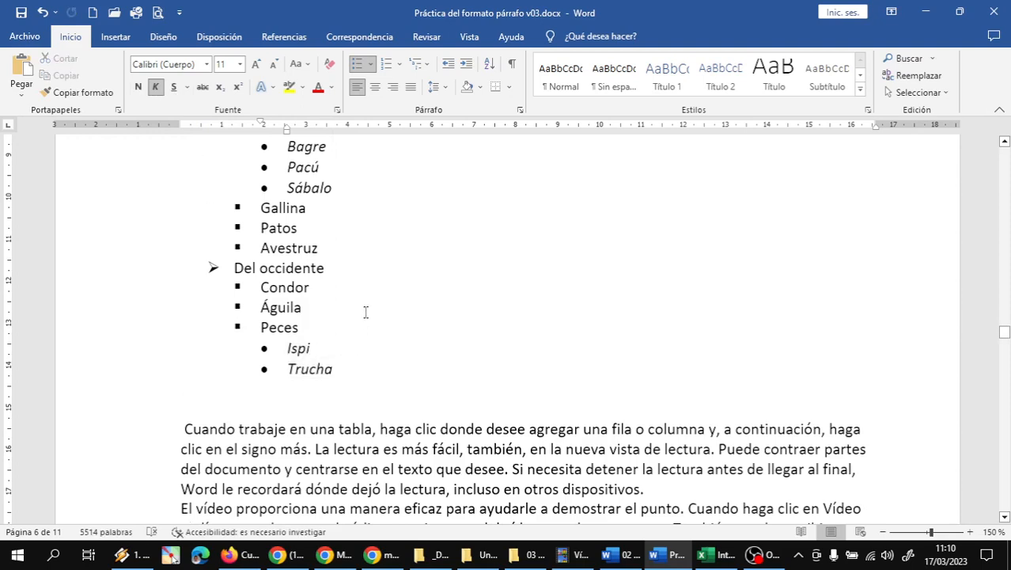
pyautogui.scroll(1, 366, 310)
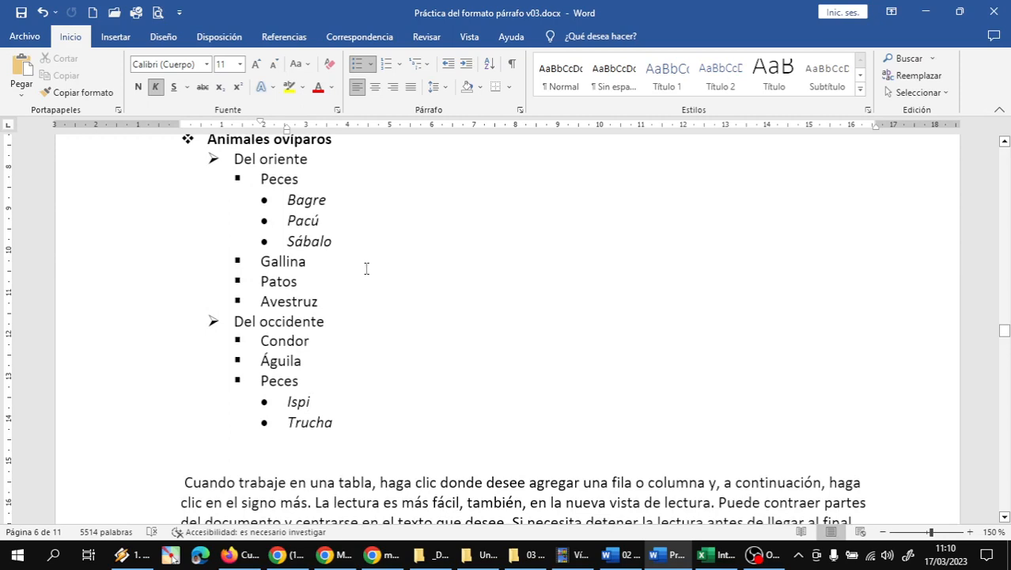
pyautogui.scroll(5, 359, 294)
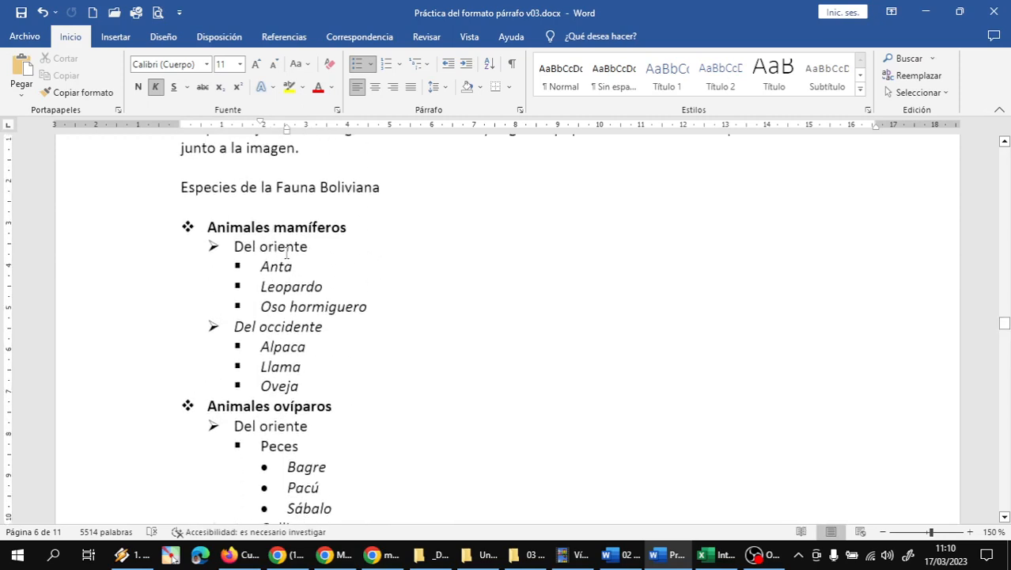
pyautogui.scroll(1, 287, 252)
# Step: Grow the title 'Especies de la Fauna Boliviana' font twice, starting from 11 pt
pyautogui.click(102, 245)
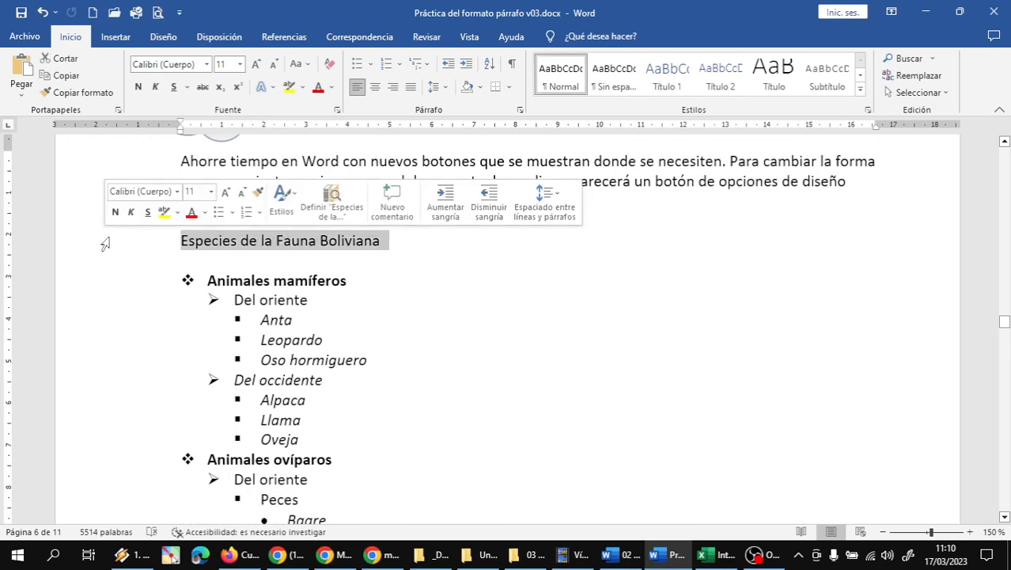
pyautogui.moveTo(181, 241); pyautogui.dragTo(388, 242)
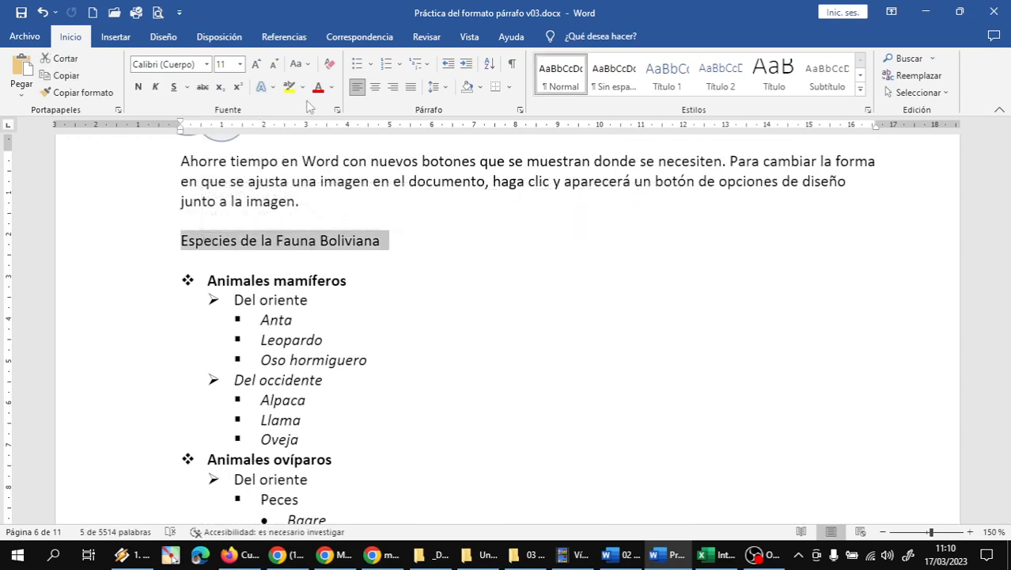
pyautogui.click(273, 92)
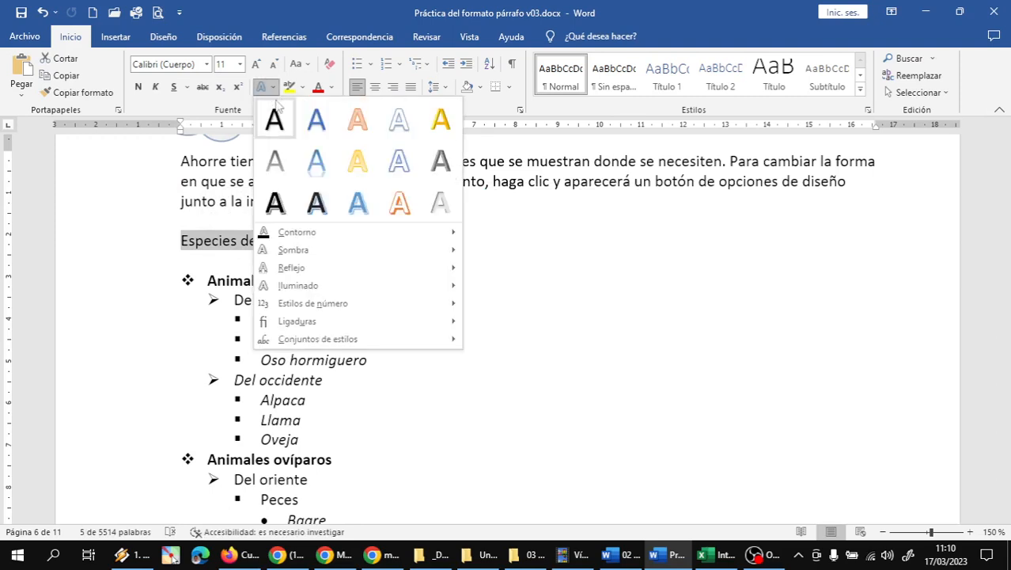
pyautogui.click(277, 127)
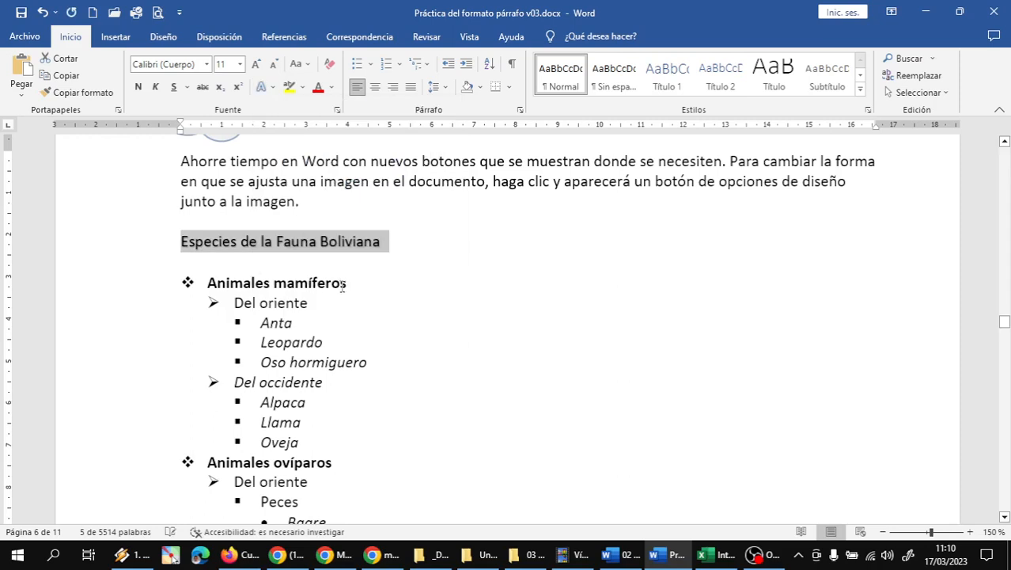
pyautogui.click(256, 64)
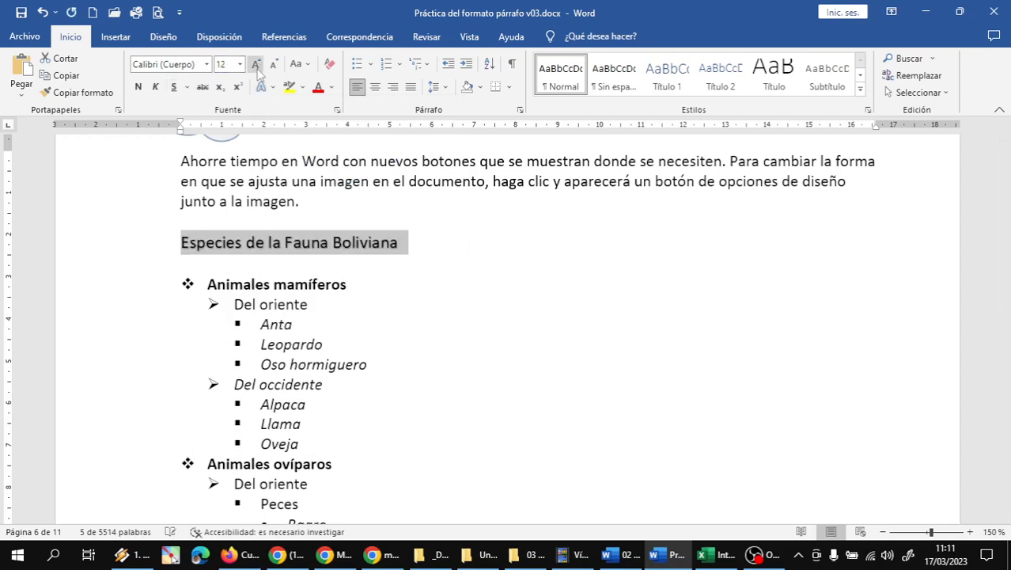
pyautogui.click(389, 291)
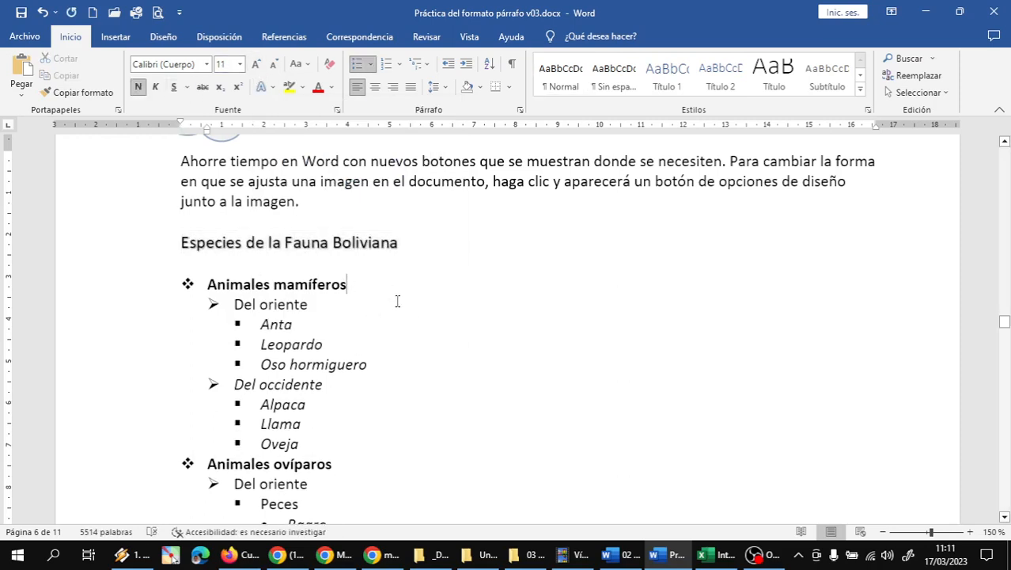
pyautogui.tripleClick(255, 241)
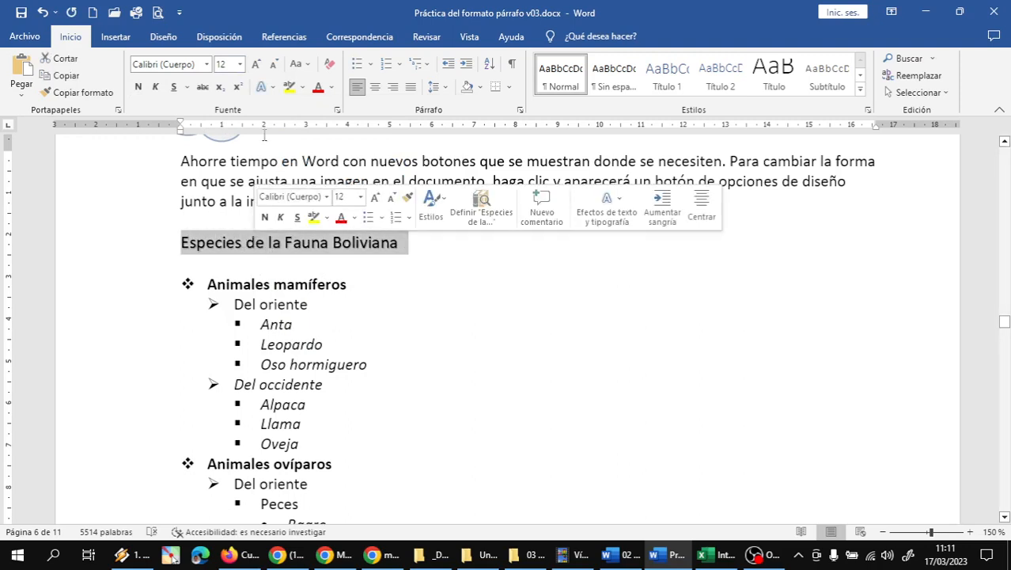
pyautogui.click(256, 65)
pyautogui.click(431, 335)
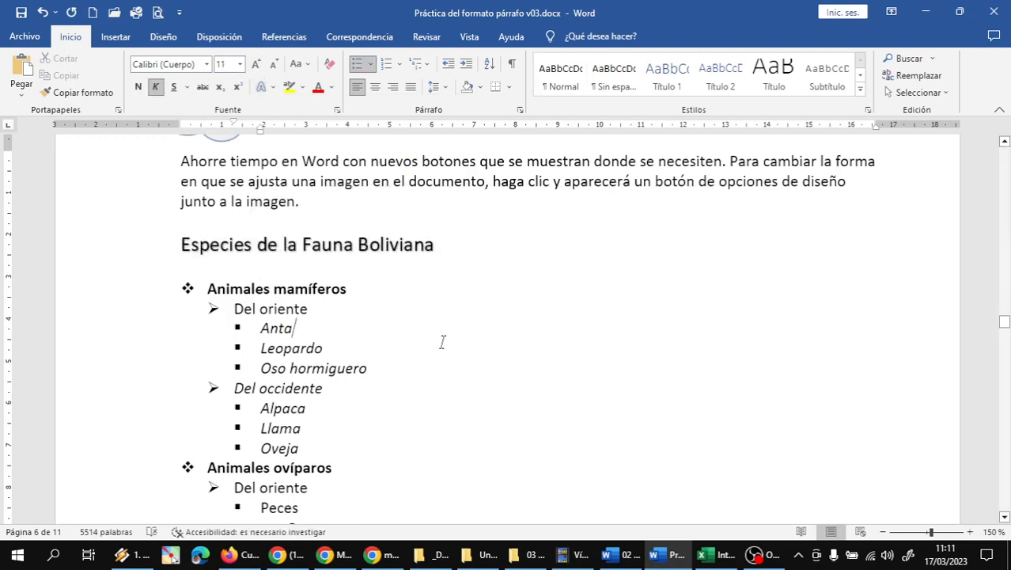
# Step: Scroll through the finished species list to review its formatting
pyautogui.scroll(-1, 442, 343)
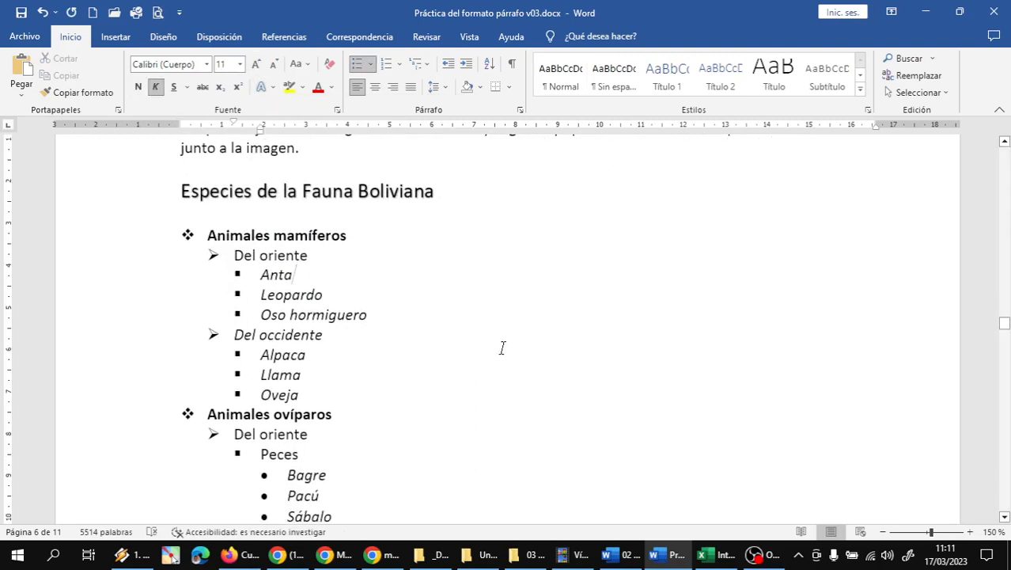
pyautogui.scroll(-1, 501, 350)
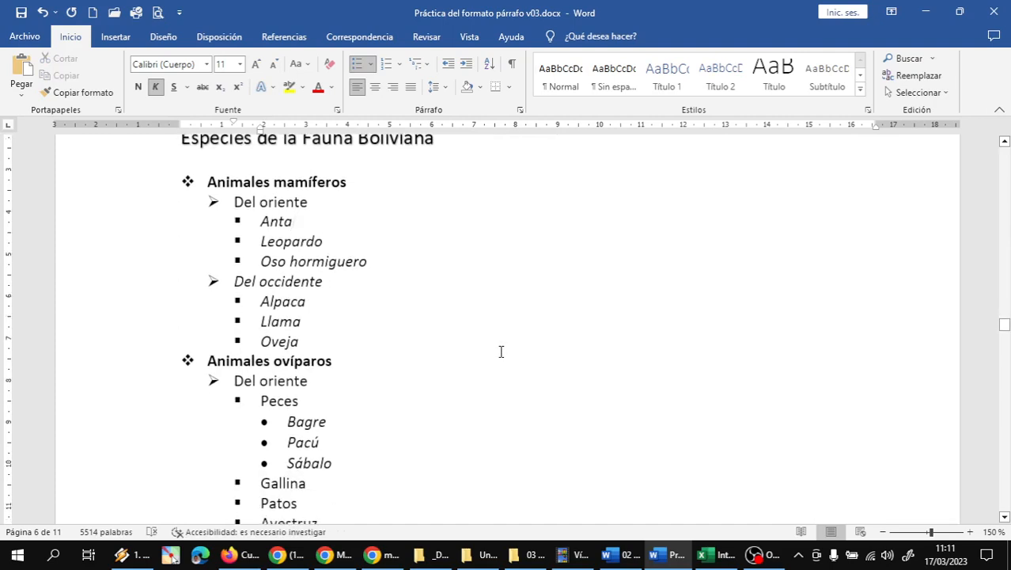
pyautogui.scroll(-1, 501, 352)
pyautogui.scroll(1, 501, 351)
pyautogui.scroll(-3, 501, 352)
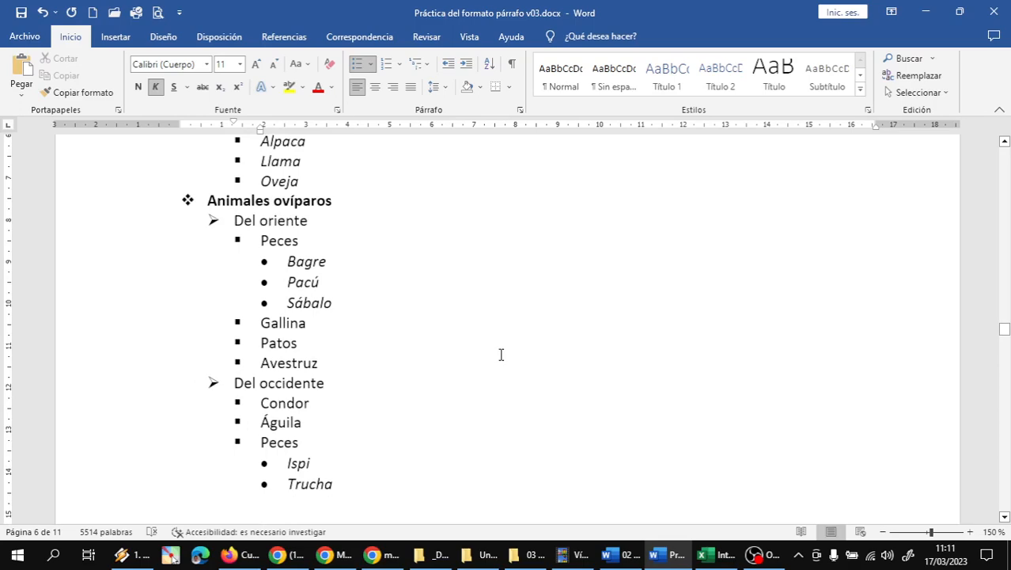
pyautogui.scroll(-1, 501, 354)
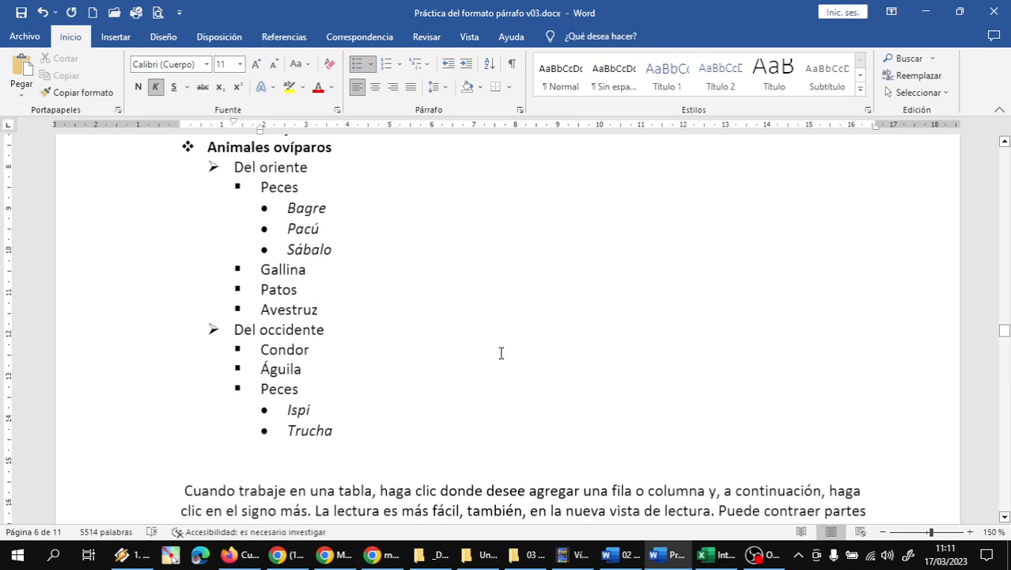
pyautogui.scroll(-3, 499, 352)
pyautogui.scroll(1, 322, 345)
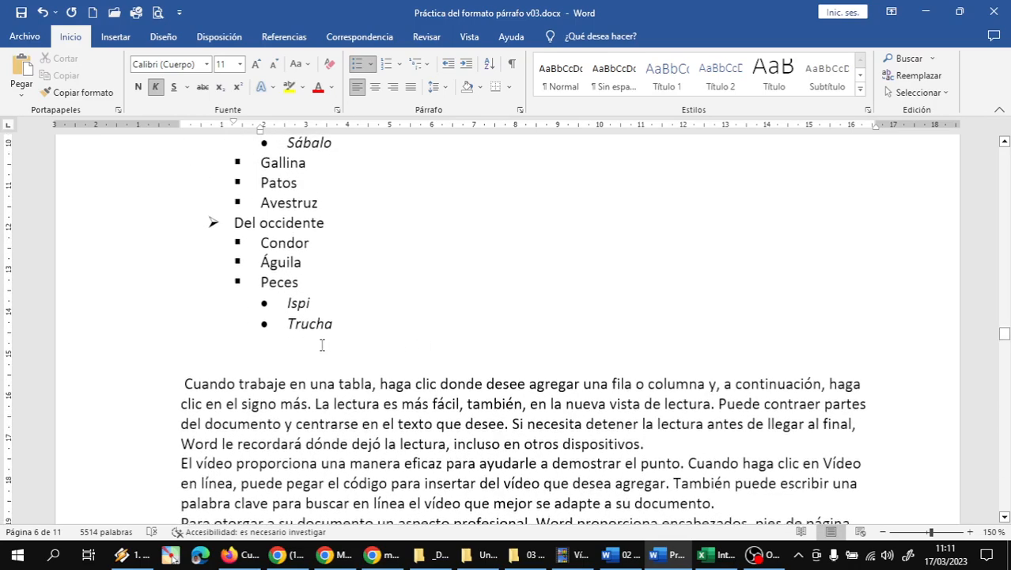
pyautogui.click(282, 362)
# Step: Delete the empty line below the species list
pyautogui.press('BackSpace')
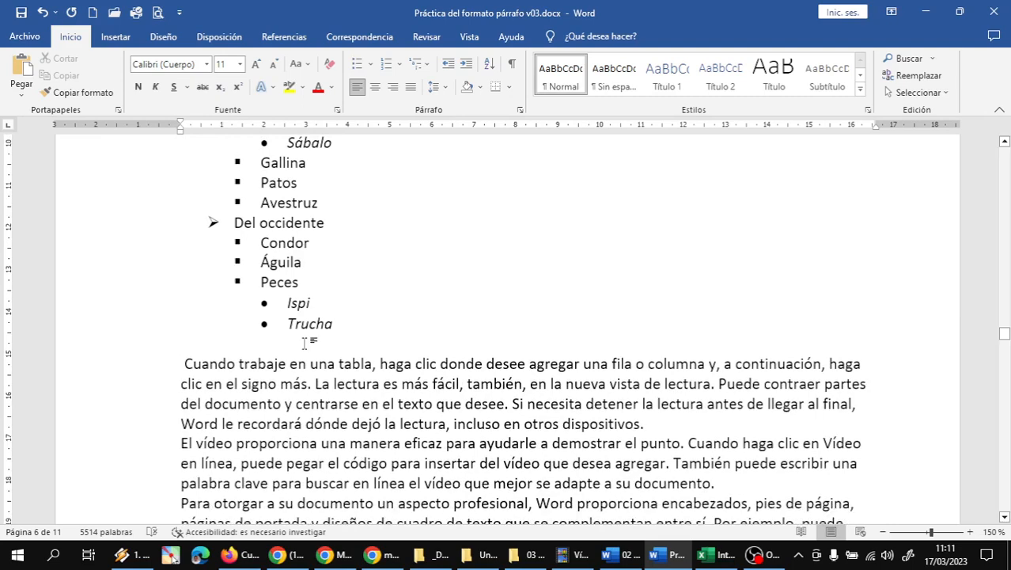
pyautogui.scroll(6, 314, 341)
pyautogui.scroll(3, 315, 338)
pyautogui.keyDown('ctrl'); pyautogui.scroll(-1, 321, 340); pyautogui.keyUp('ctrl')
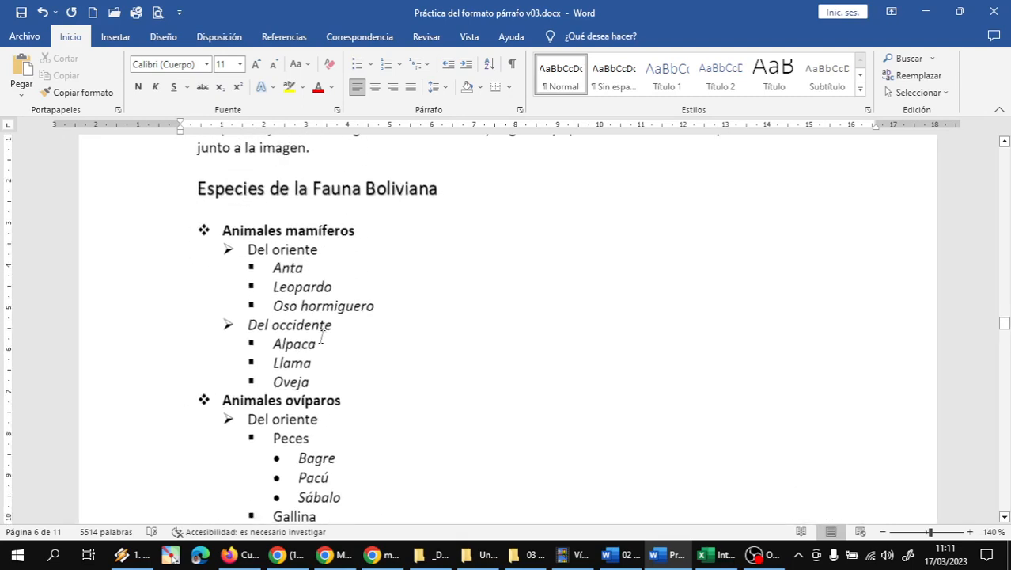
# Step: Collapse the ribbon and snip the finished list to the clipboard with Win+Shift+S
pyautogui.doubleClick(62, 37)
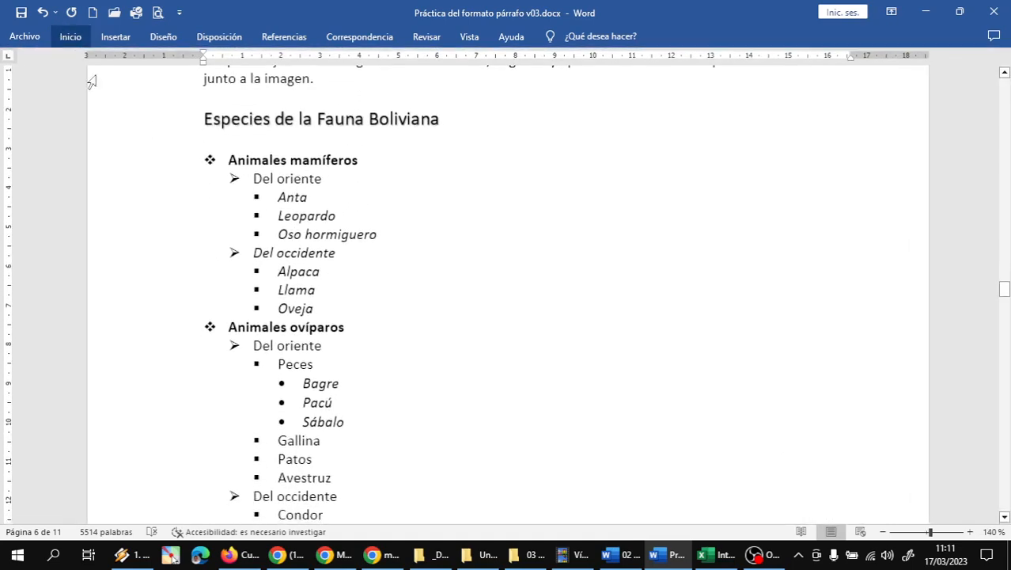
pyautogui.keyDown('ctrl'); pyautogui.scroll(-3, 297, 266); pyautogui.keyUp('ctrl')
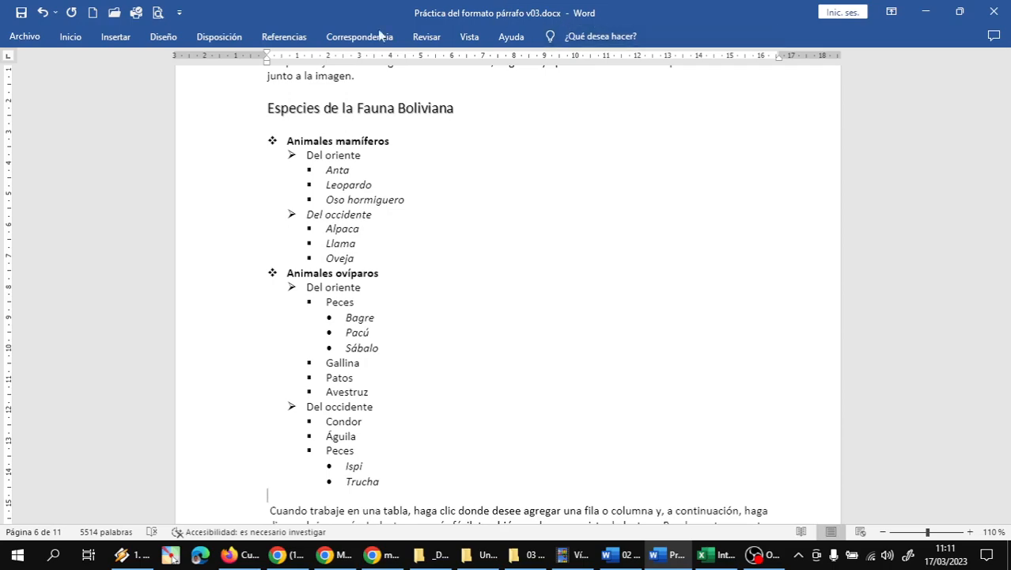
pyautogui.press('super+shift+s')
pyautogui.moveTo(247, 41); pyautogui.dragTo(776, 540)
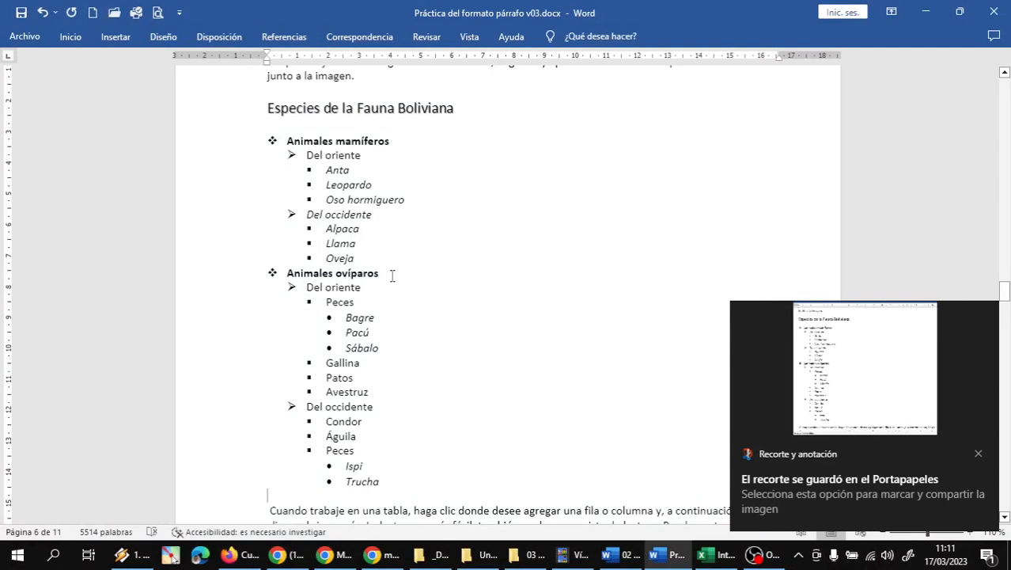
pyautogui.click(447, 341)
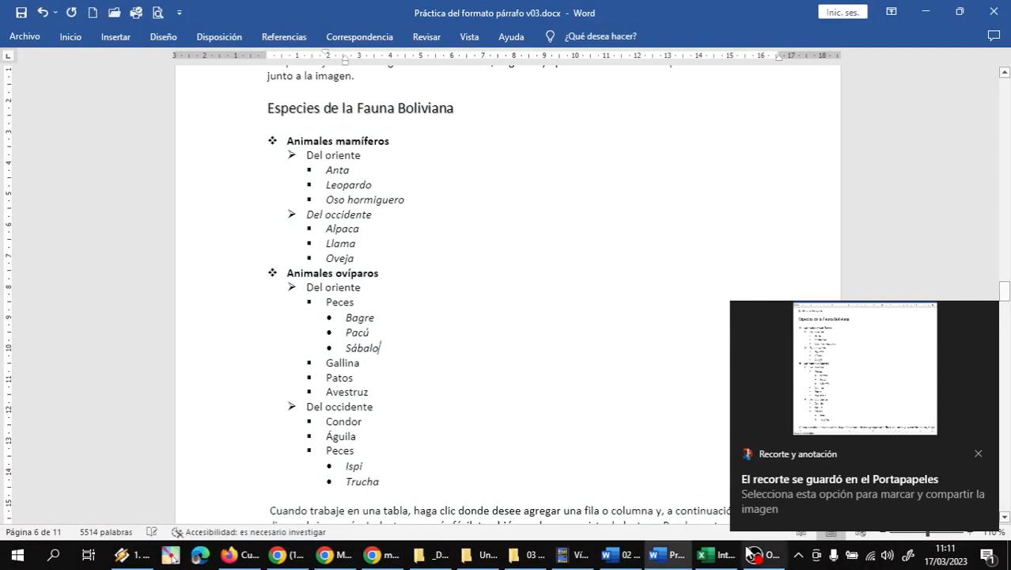
pyautogui.click(760, 557)
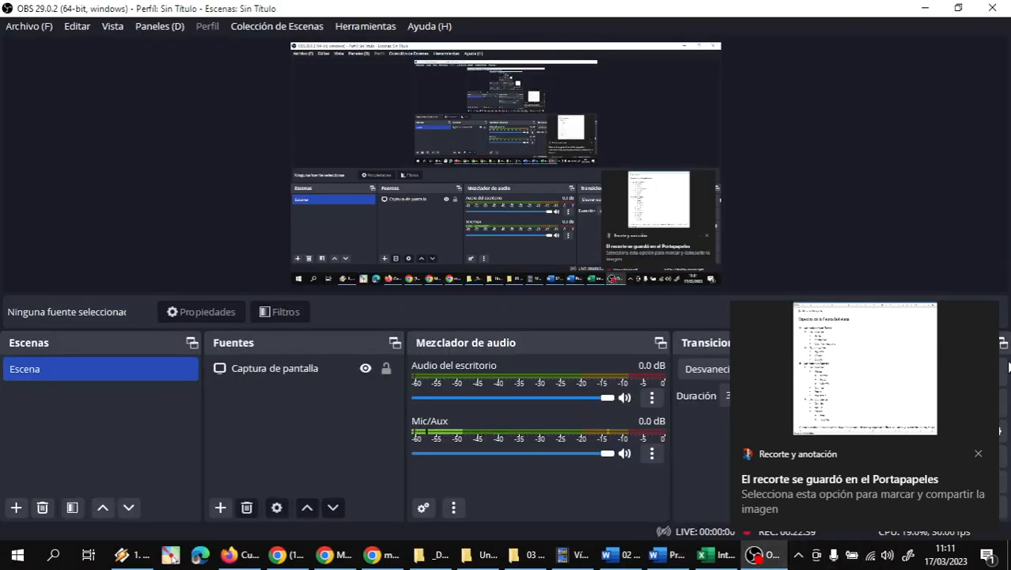
pyautogui.click(764, 559)
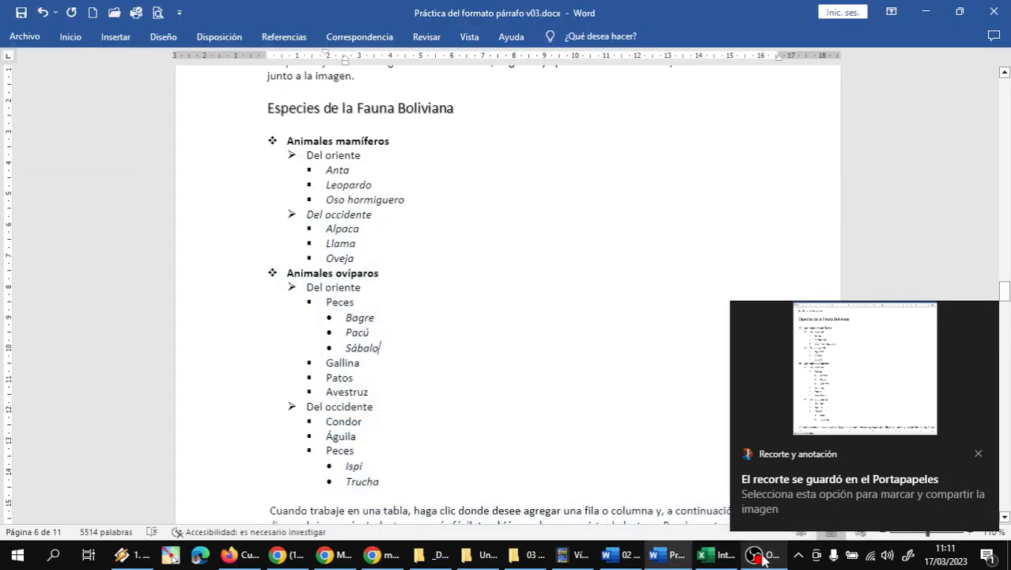
pyautogui.click(756, 558)
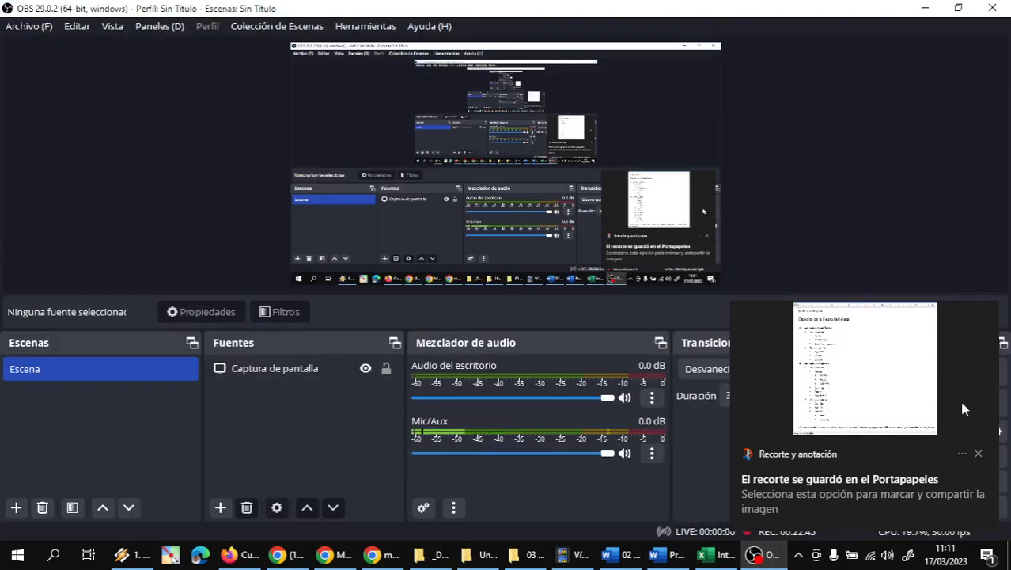
pyautogui.click(760, 556)
pyautogui.click(885, 376)
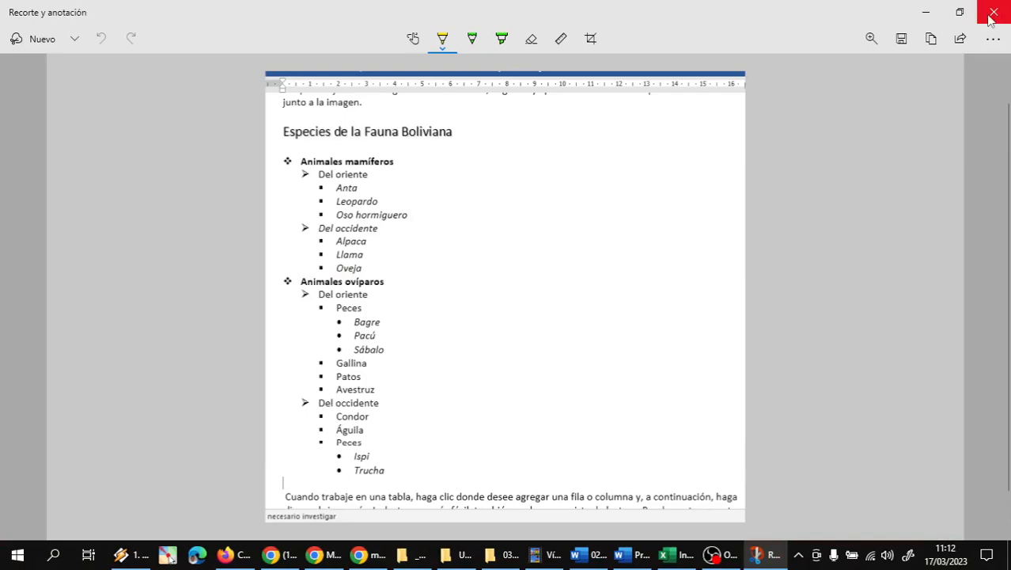
pyautogui.click(926, 14)
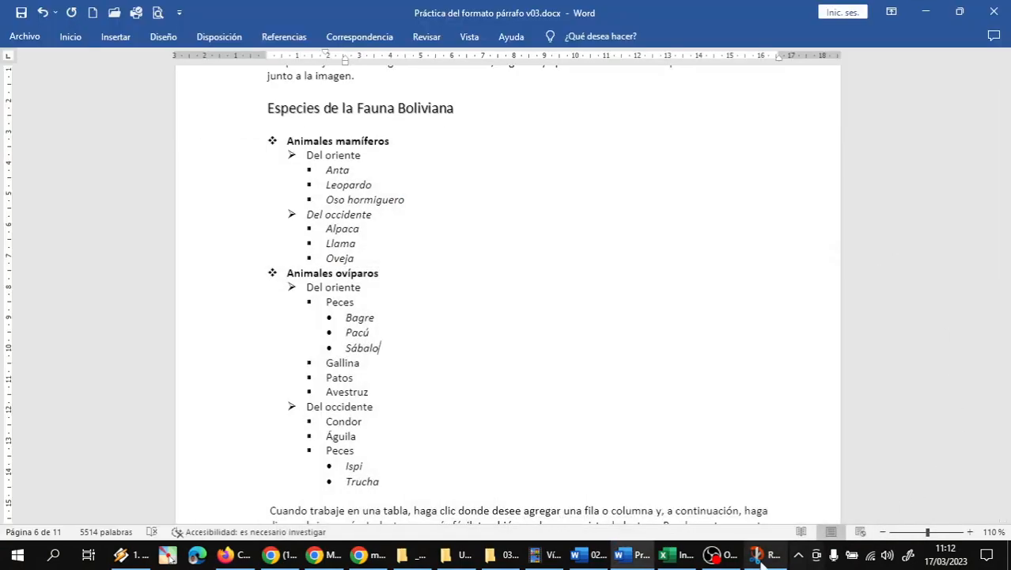